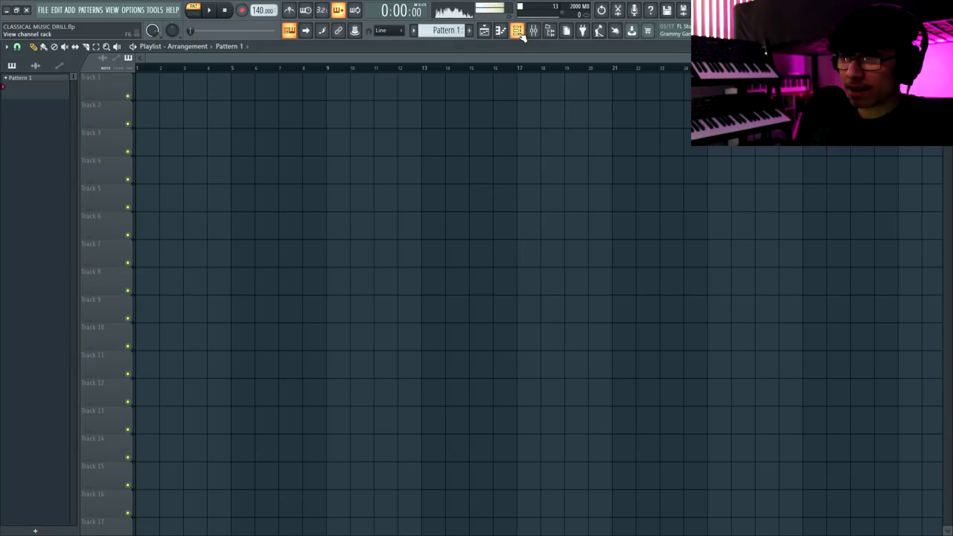
Open the strings channel from the channel rack in the piano roll and set the note snap to 1/3 beat
key(F6)
drag(443, 77, 441, 109)
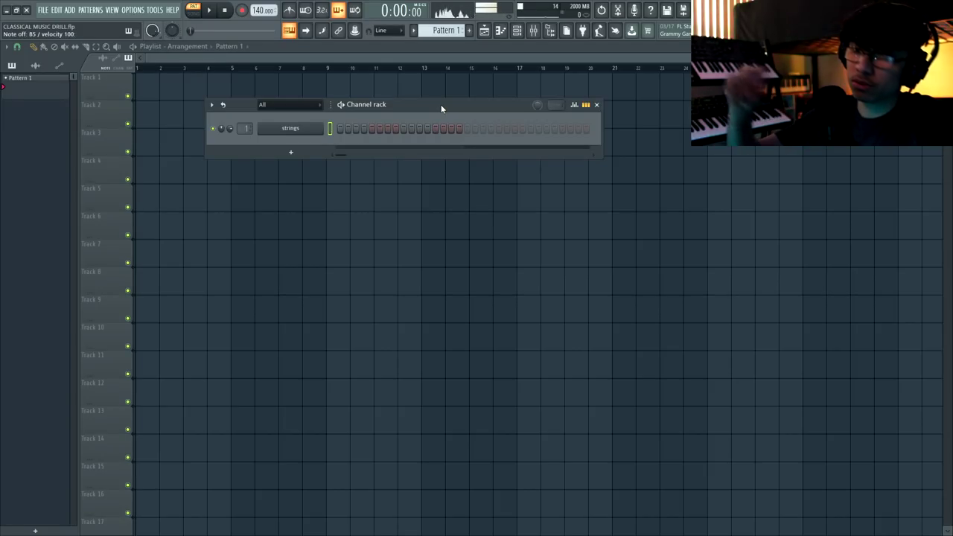
click(500, 31)
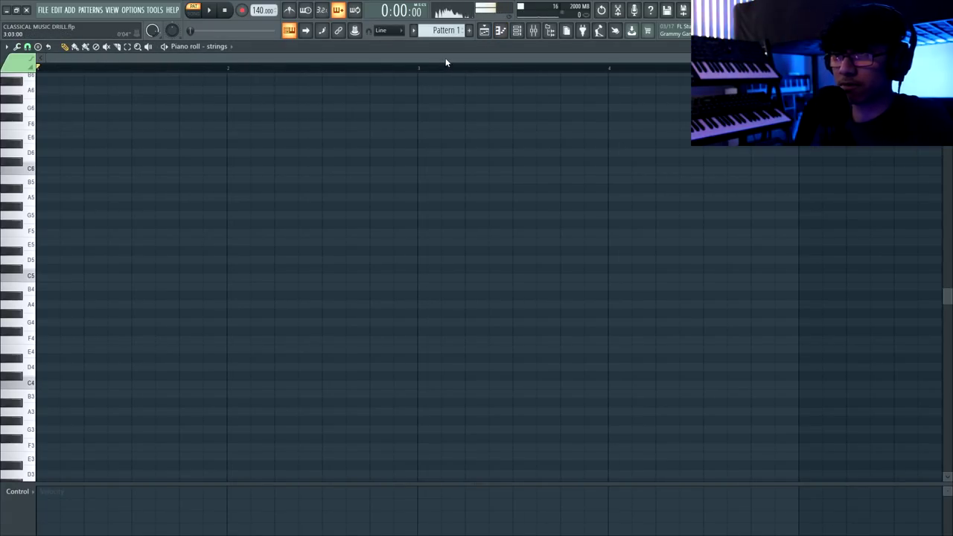
click(27, 46)
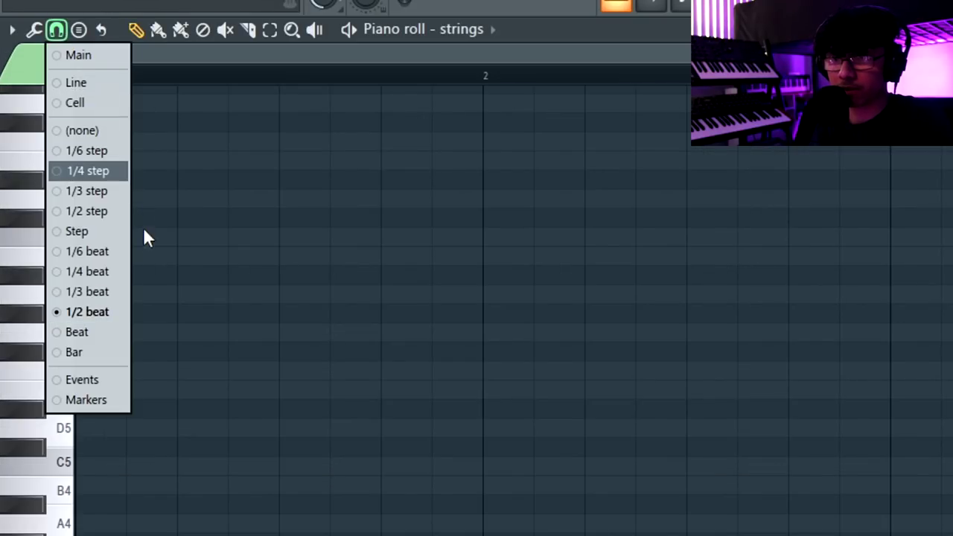
click(124, 291)
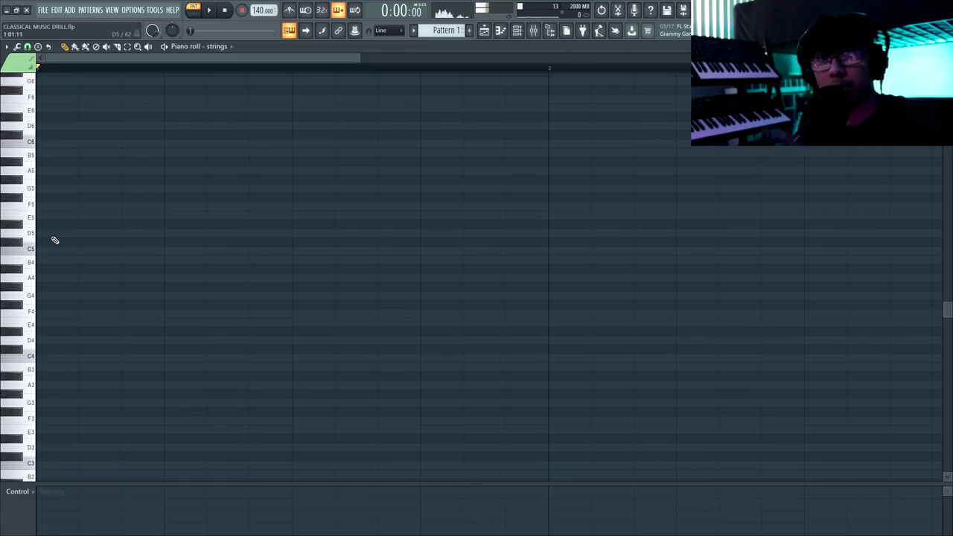
Place C, D# and G notes as a chord at the start of bar 1 and transpose them to C5, D#5 and G5
click(53, 236)
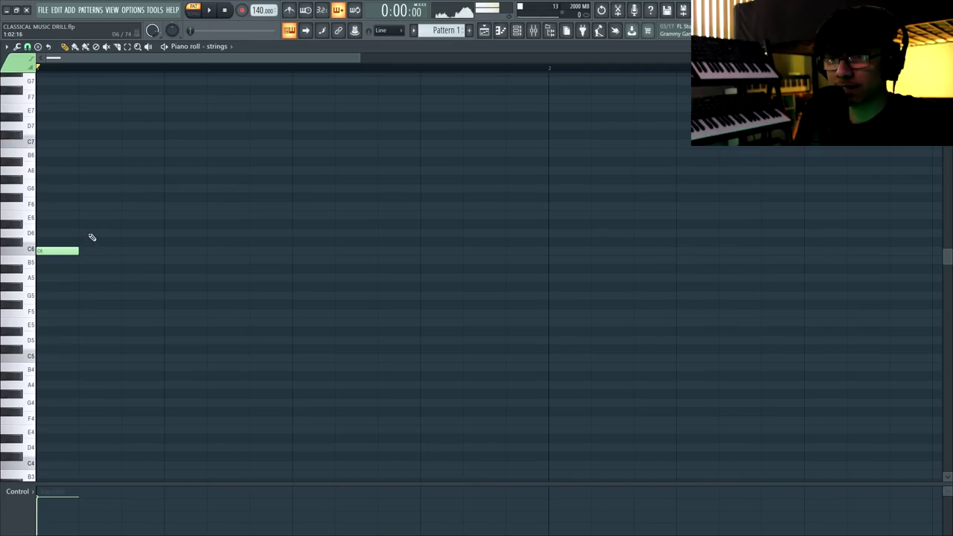
click(42, 189)
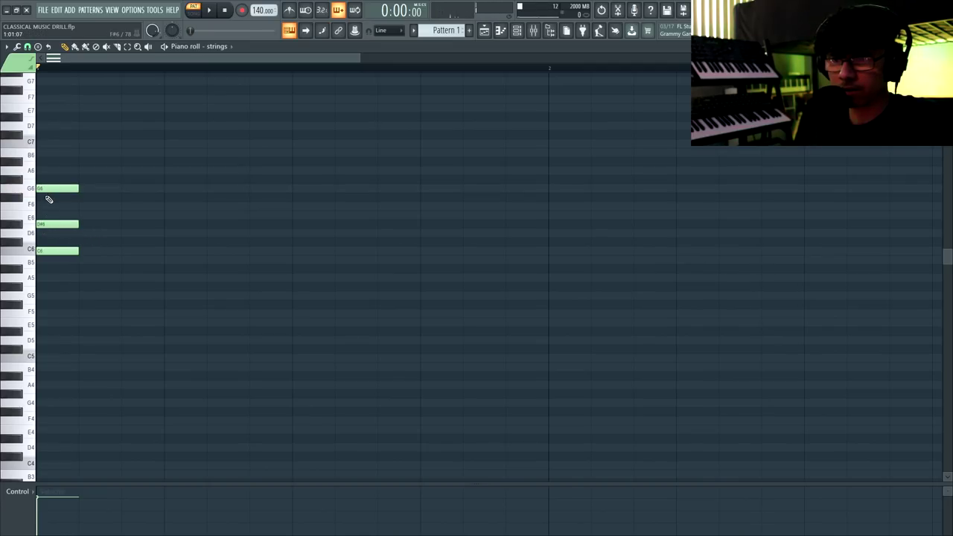
scroll(100, 249, up, 1)
key(ctrl+Down)
scroll(100, 249, down, 4)
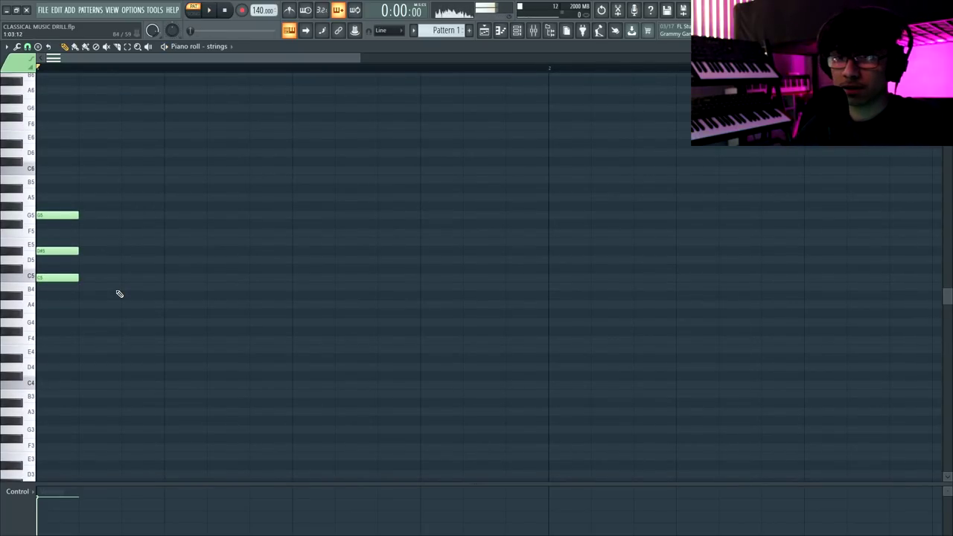
Spread the chord over beat 1 as a descending sequence of G5, D#5 and C5, and play it back
drag(56, 215, 124, 213)
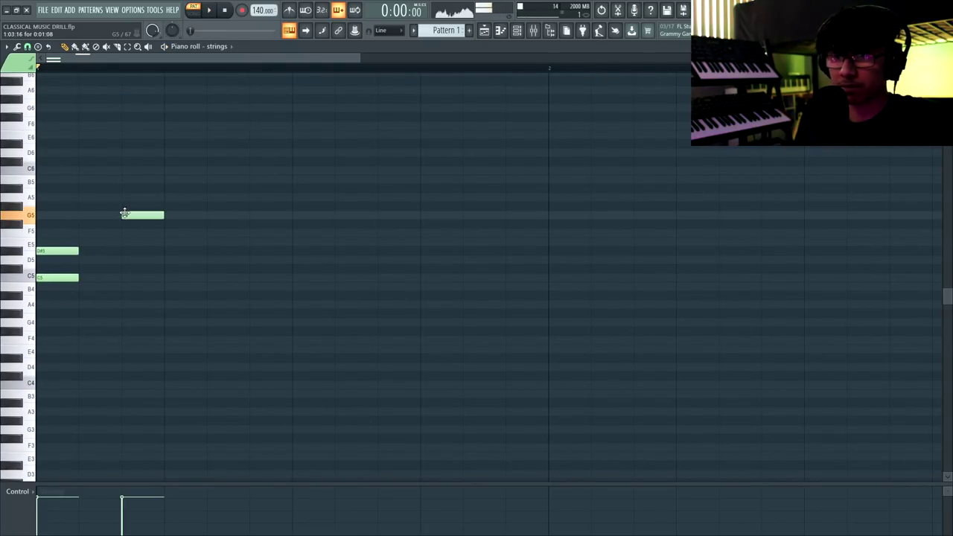
drag(68, 250, 111, 250)
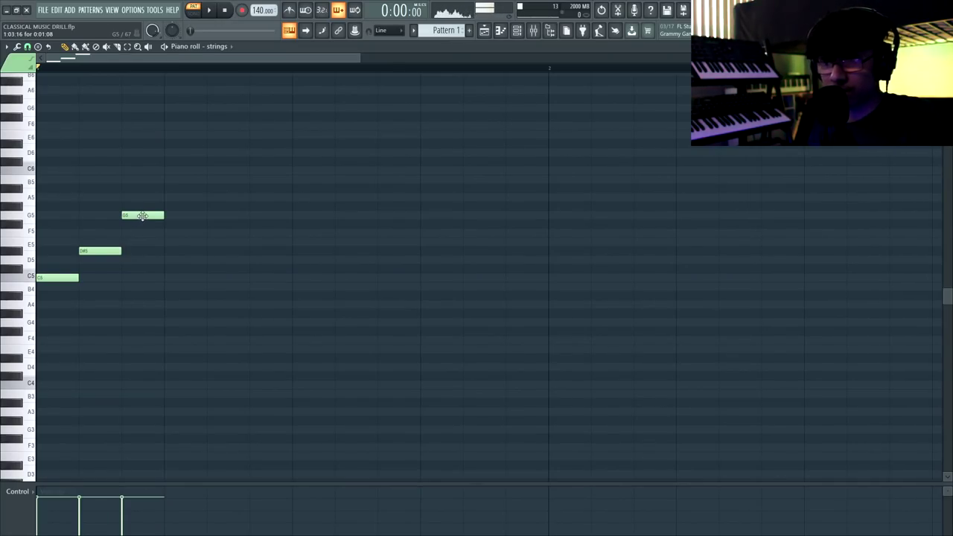
drag(146, 215, 73, 216)
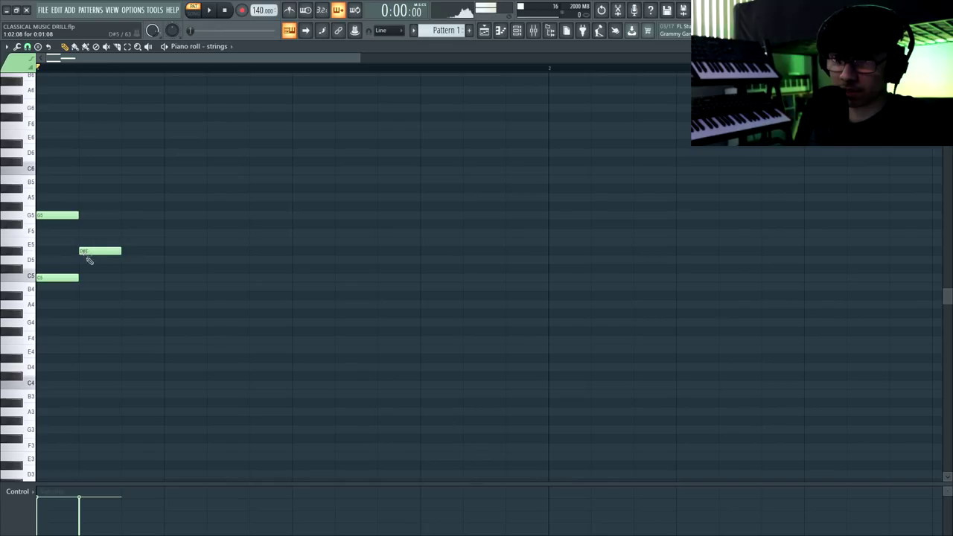
drag(67, 276, 153, 277)
key(space)
key(space)
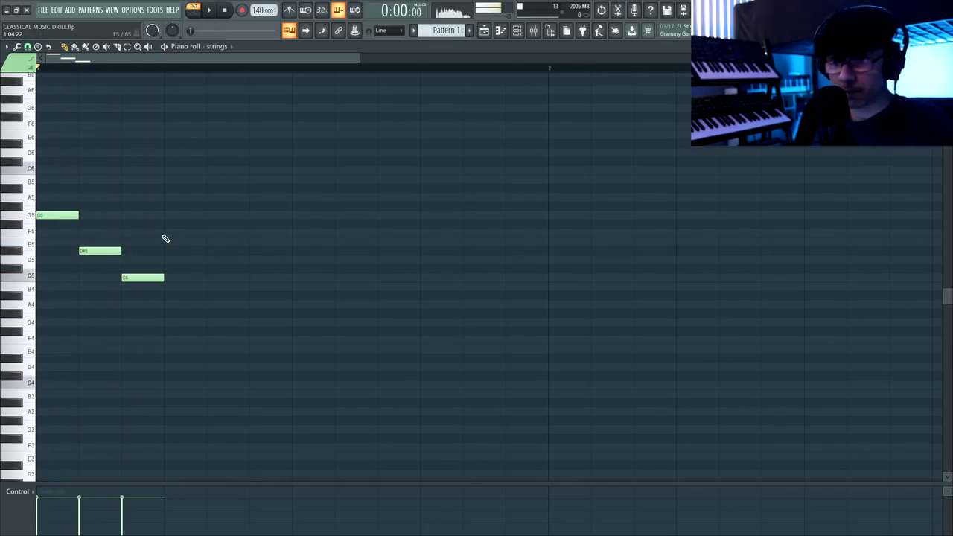
Shorten all three notes to about half their length and duplicate the G5, D#5, C5 group onto beat 2
key(ctrl+a)
drag(75, 215, 55, 216)
key(space)
key(space)
key(ctrl+d)
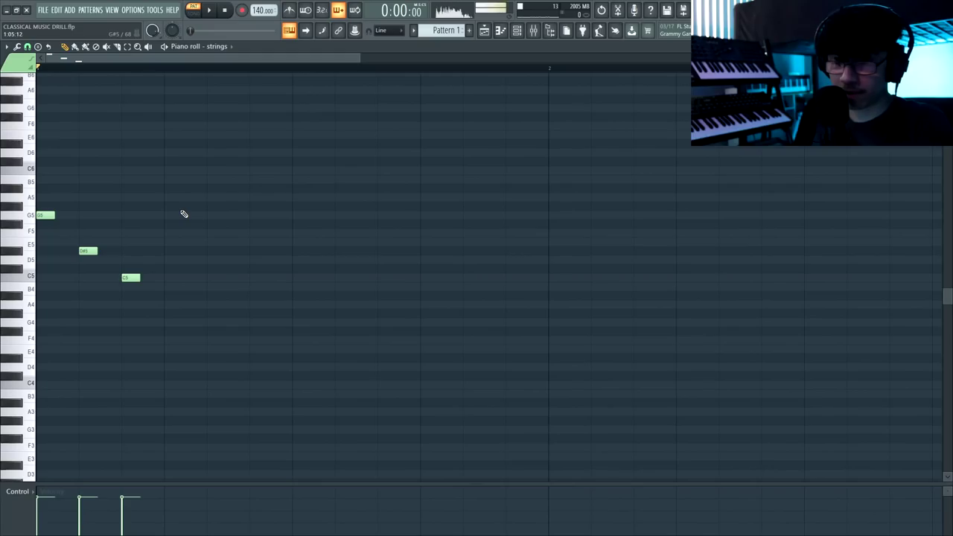
drag(189, 289, 171, 208)
key(ctrl+d)
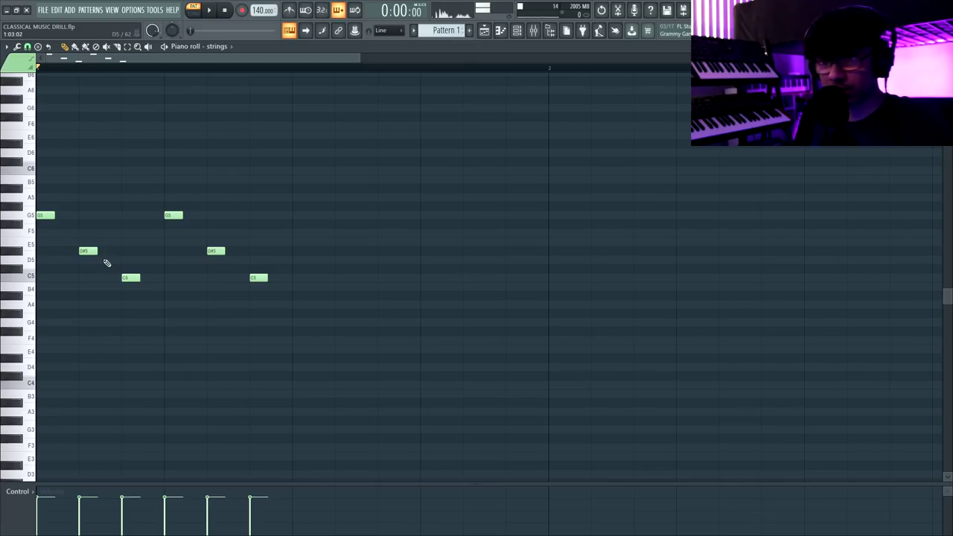
Change the first group's second note to D5 and its first note to F5, and play the pattern
drag(88, 251, 88, 260)
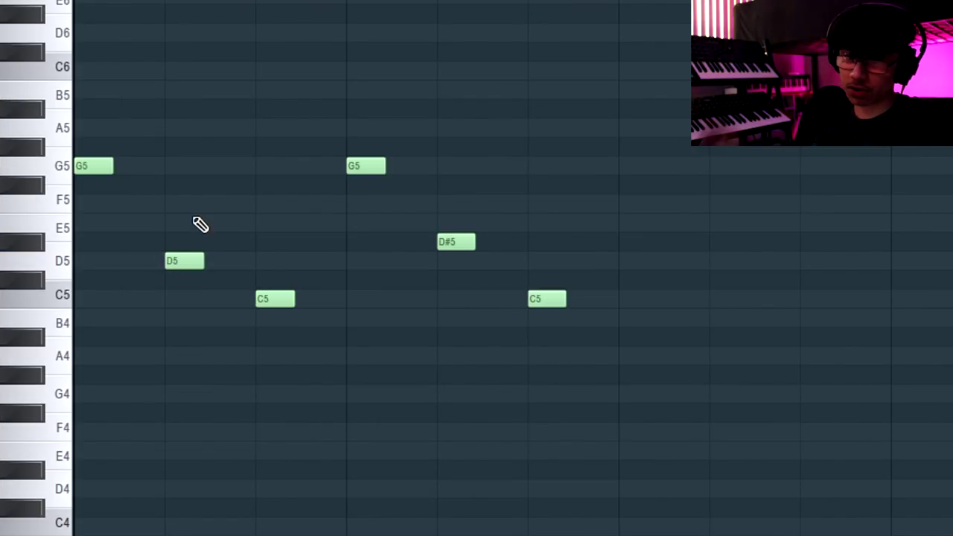
drag(112, 141, 79, 201)
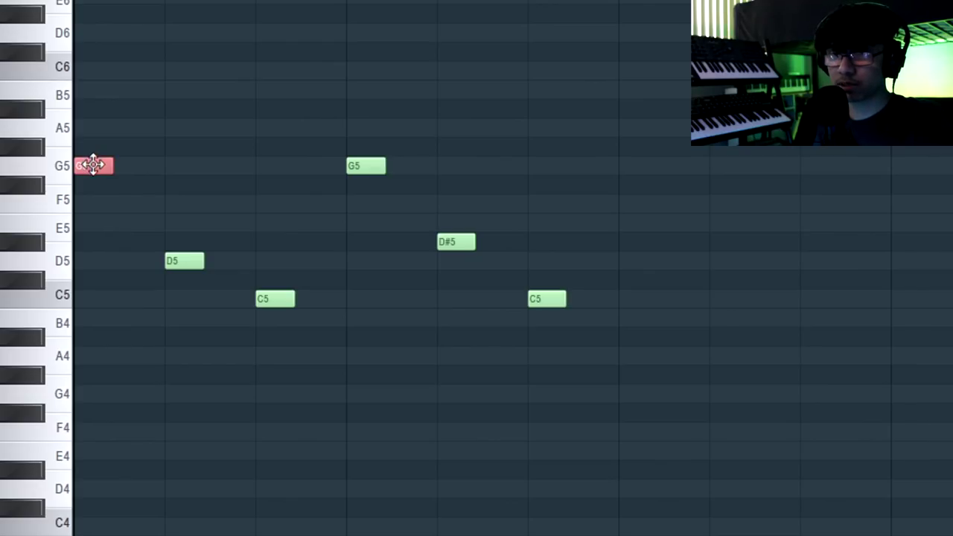
drag(93, 163, 93, 209)
key(space)
key(space)
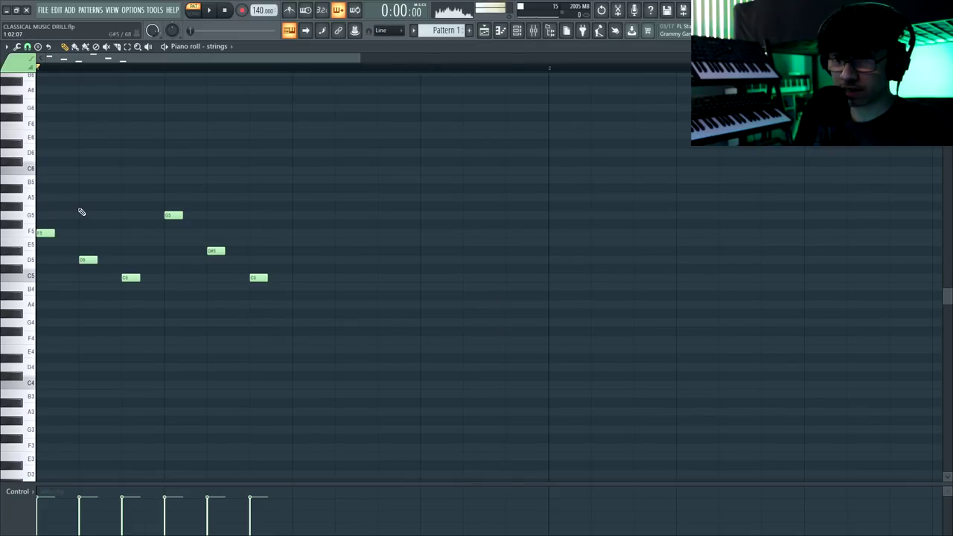
scroll(82, 212, down, 2)
key(space)
key(space)
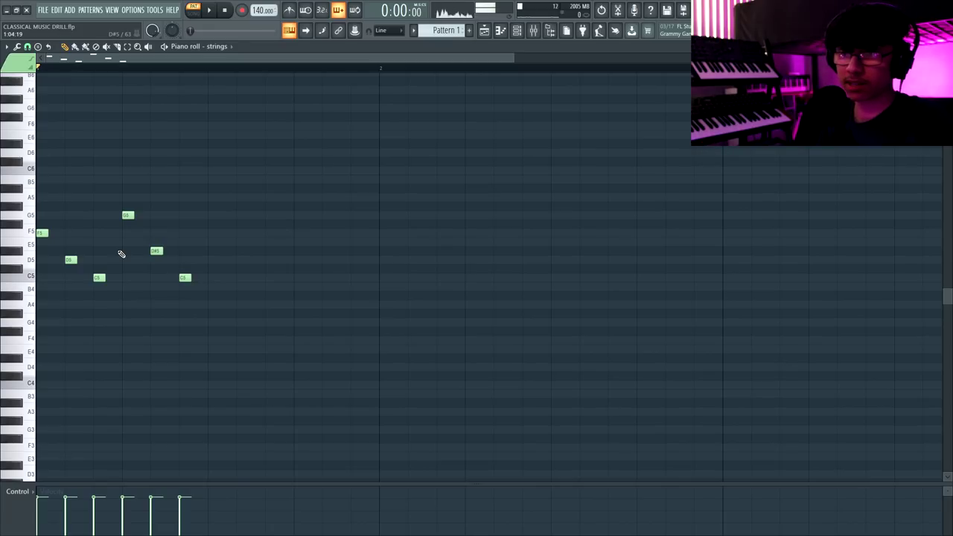
Select the middle notes of both groups, D5 and D#5, to compare them
drag(183, 239, 58, 273)
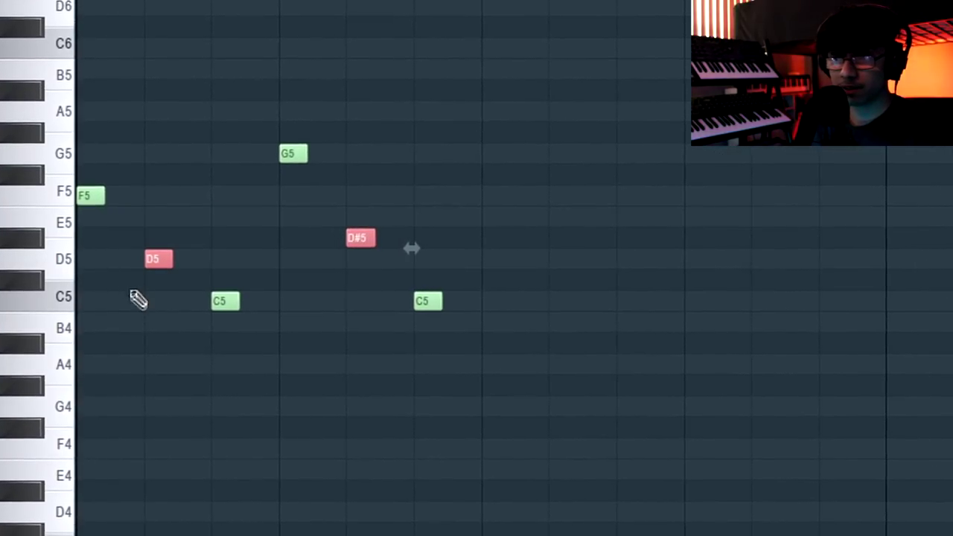
ctrl+click(61, 275)
ctrl+click(166, 265)
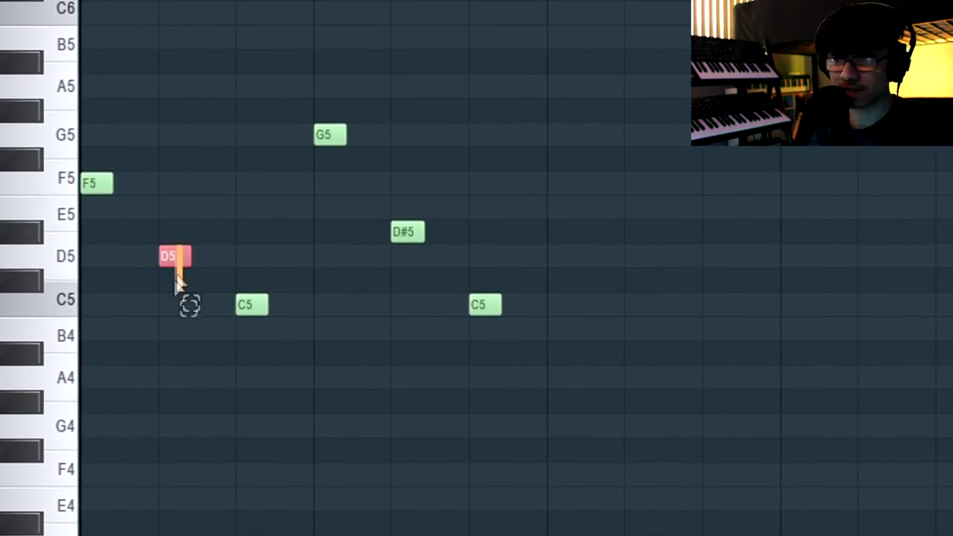
ctrl+click(376, 235)
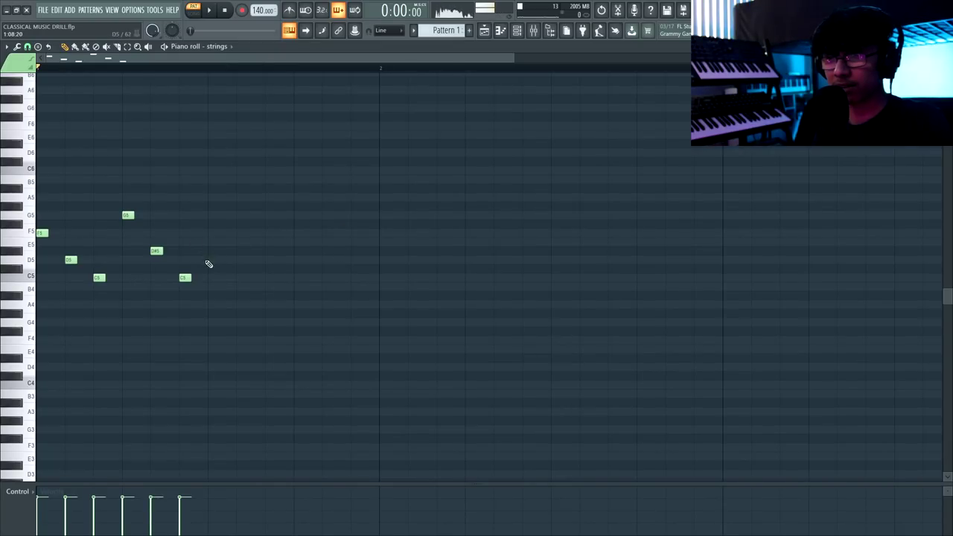
Try test chords of G5, D#5, C5 and G5, D5, C5 after the second group and play them
click(213, 217)
click(239, 216)
click(210, 72)
key(space)
key(space)
key(space)
key(space)
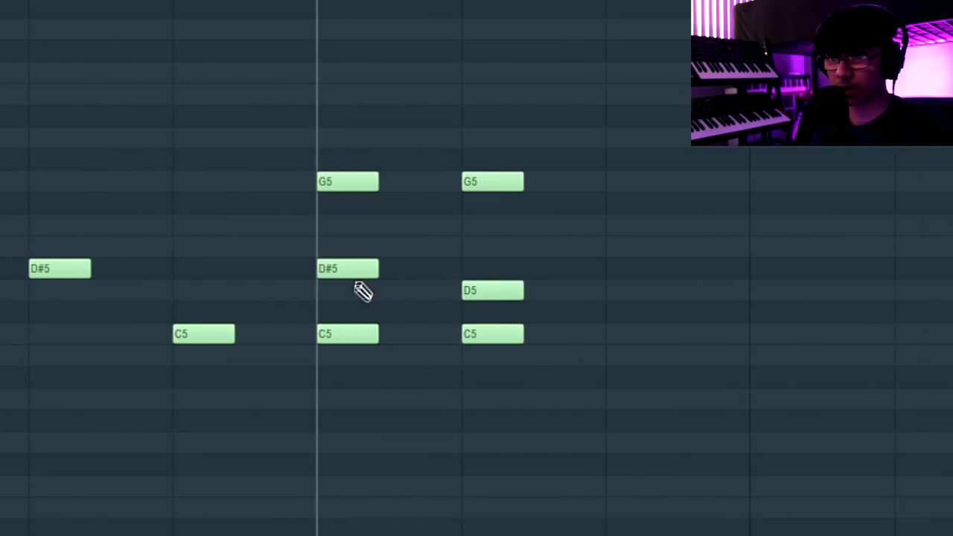
Compare the middle notes of the two test chords and delete the test notes, including the extra G5 above the first F5
click(362, 270)
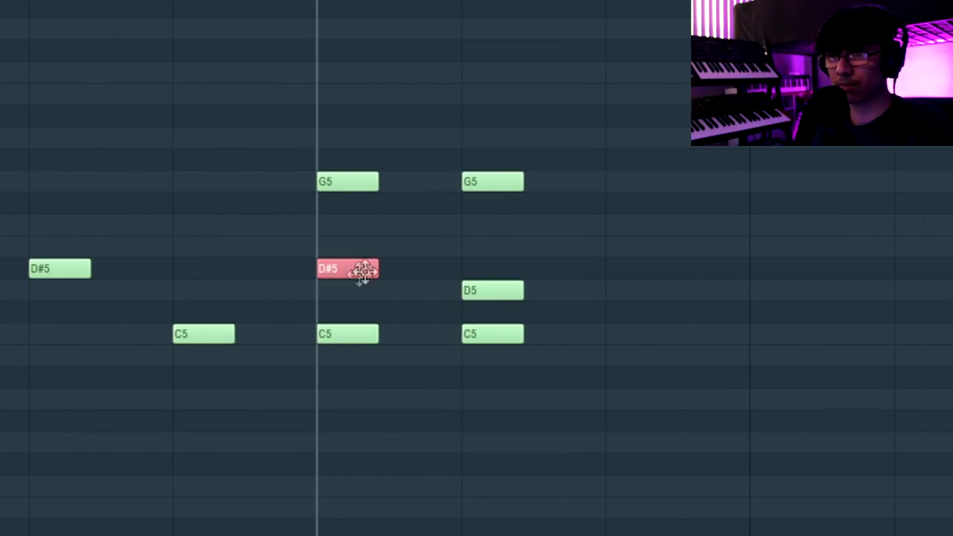
click(506, 291)
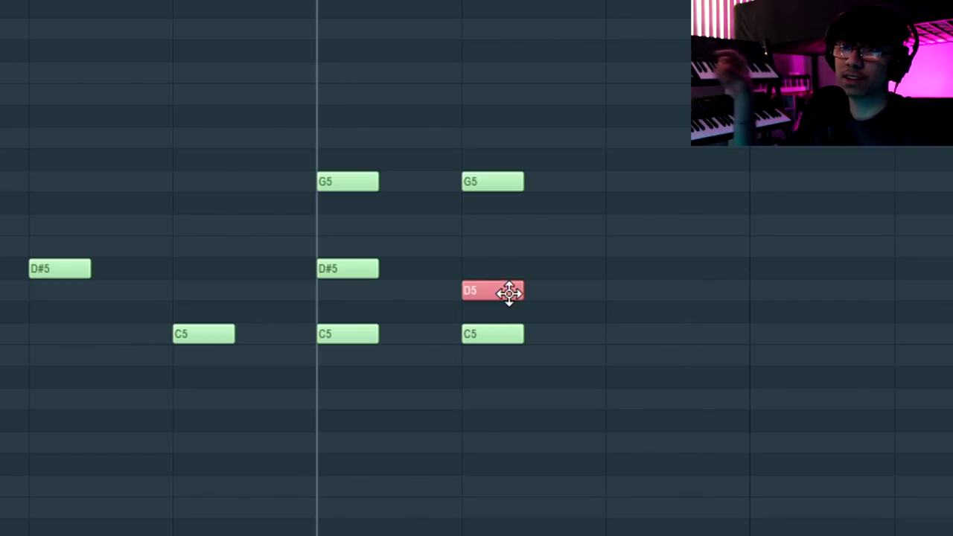
drag(329, 237, 525, 306)
ctrl+click(572, 227)
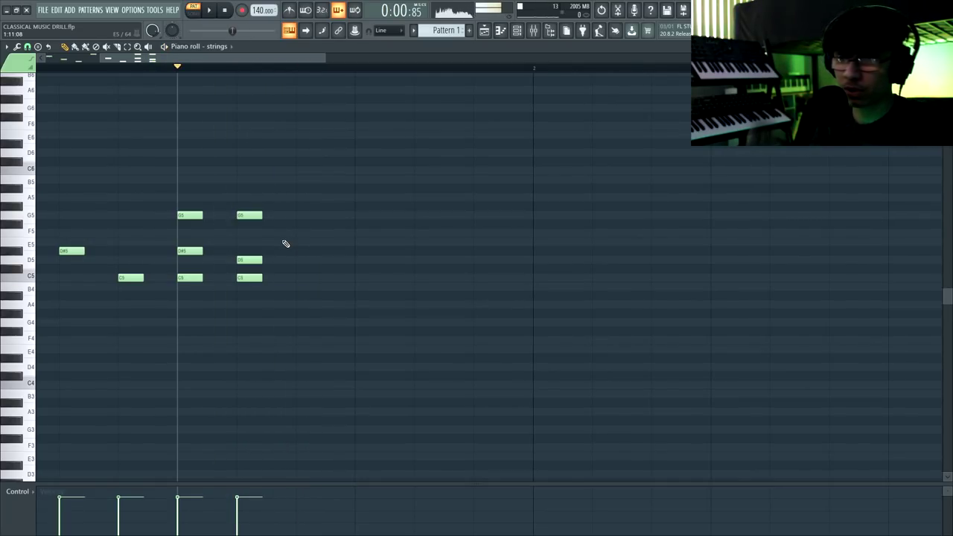
key(space)
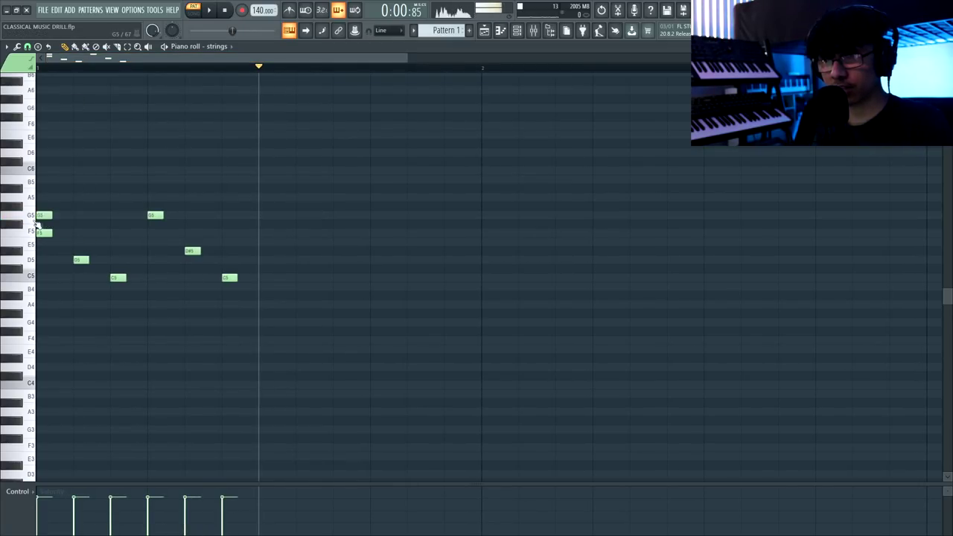
right_click(39, 217)
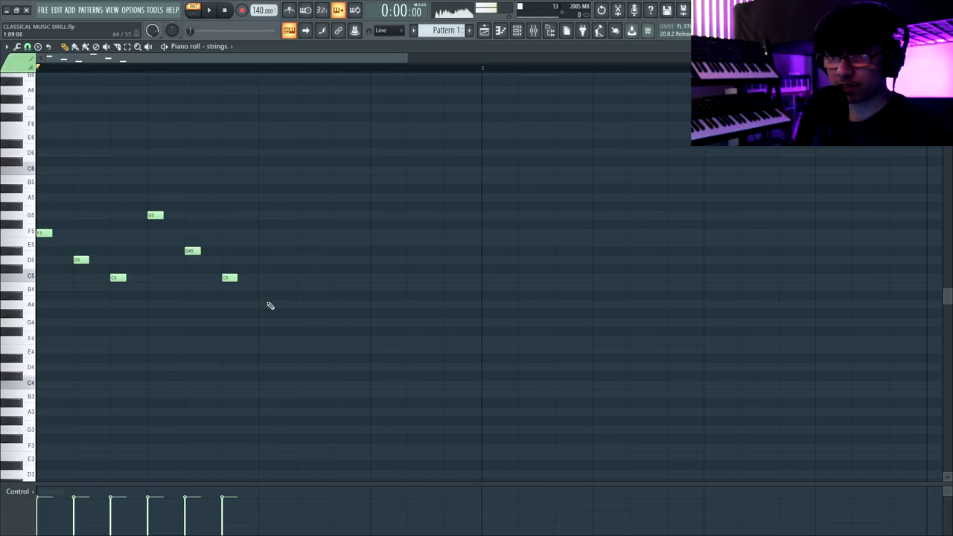
Duplicate the second group onto beat 3, change its middle note to D5 and top note to G#5, and play the pattern
drag(271, 306, 282, 215)
ctrl+click(281, 221)
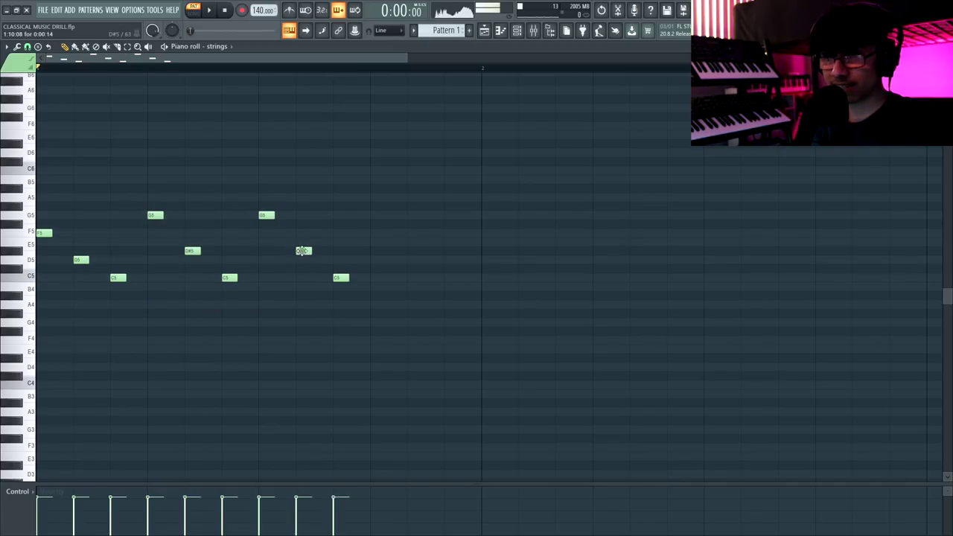
drag(302, 256, 303, 260)
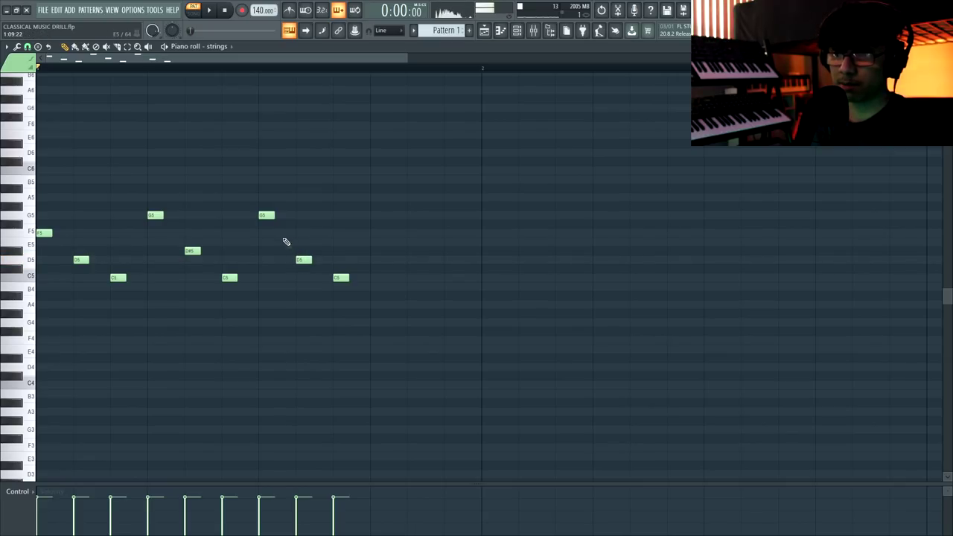
drag(265, 217, 266, 207)
key(space)
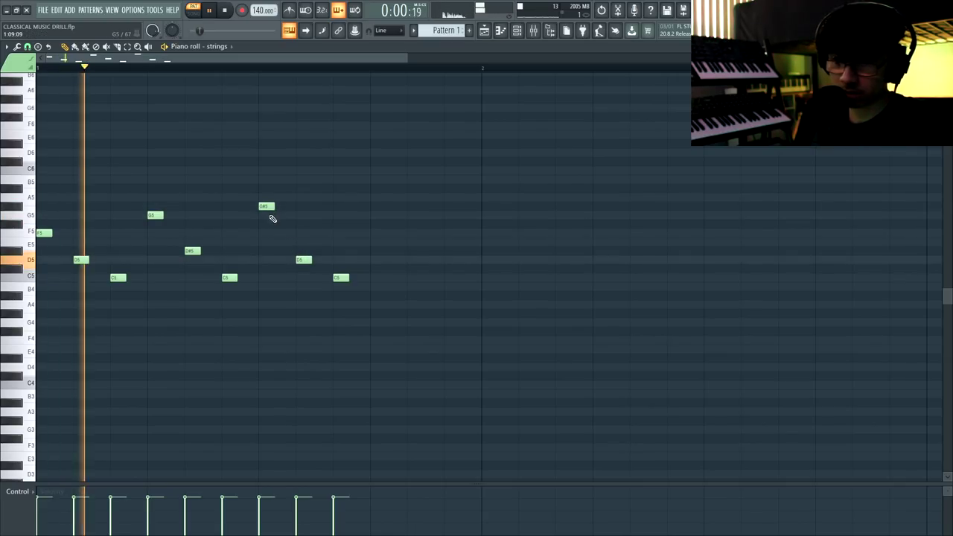
key(space)
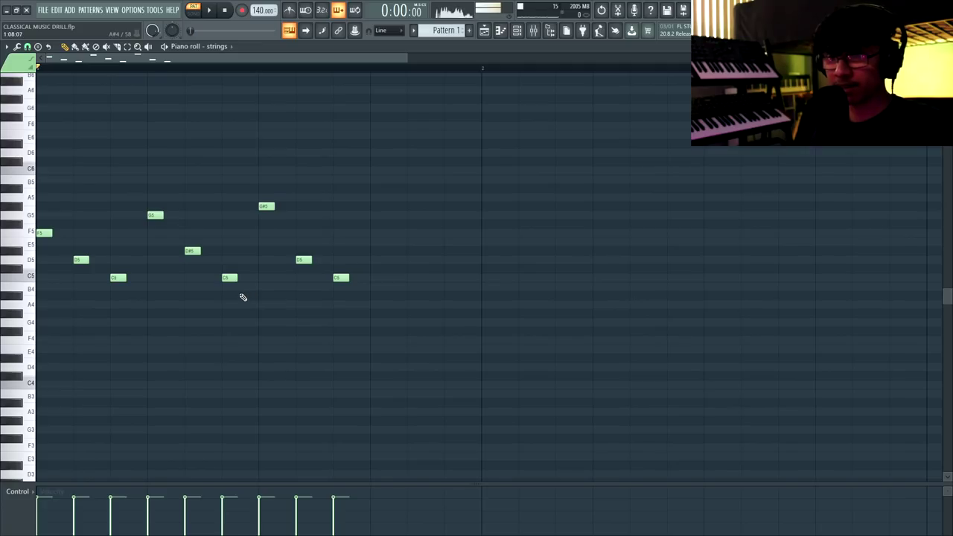
Duplicate the G5, D#5, C5 group onto beat 4 and play the bar
drag(243, 297, 379, 214)
key(space)
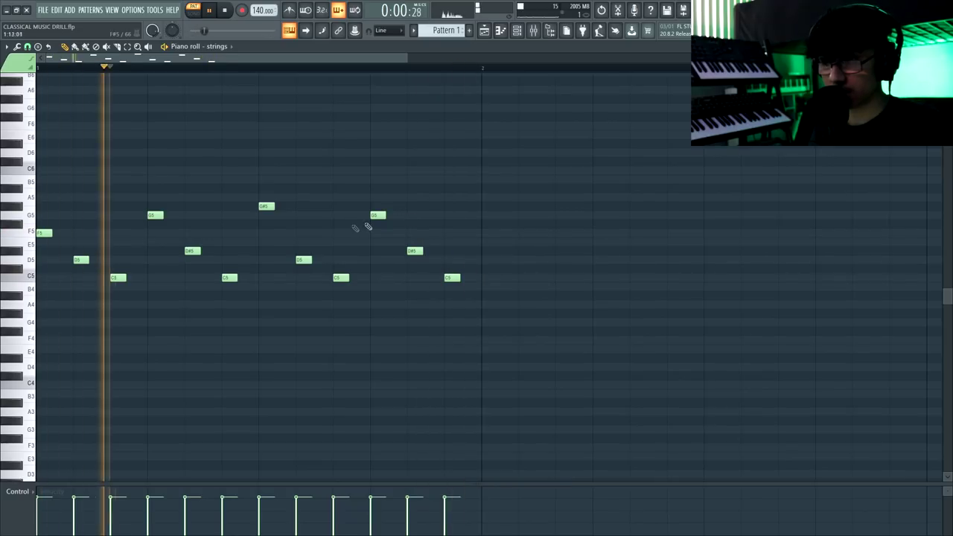
key(ctrl+a)
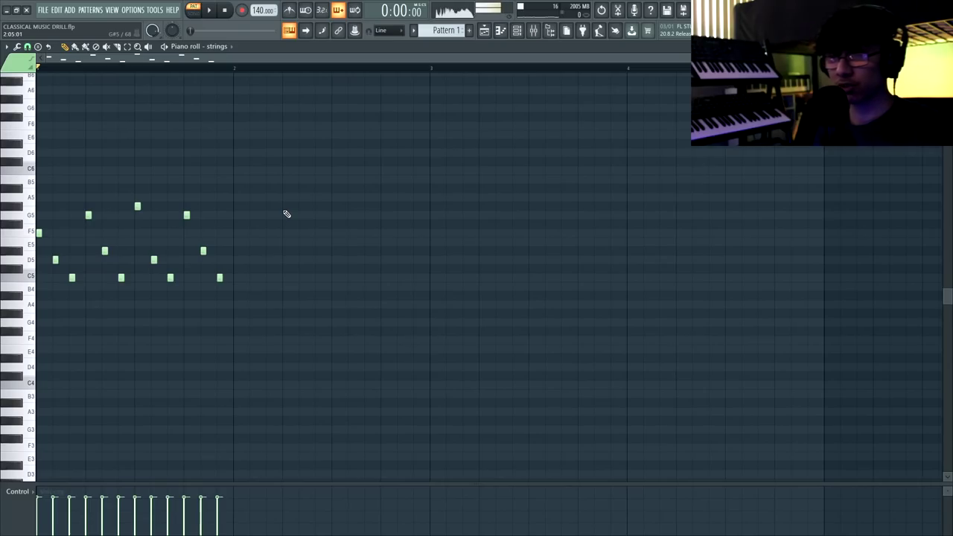
Duplicate all the notes of bar 1 into bar 2 and play the two-bar melody
key(ctrl+a)
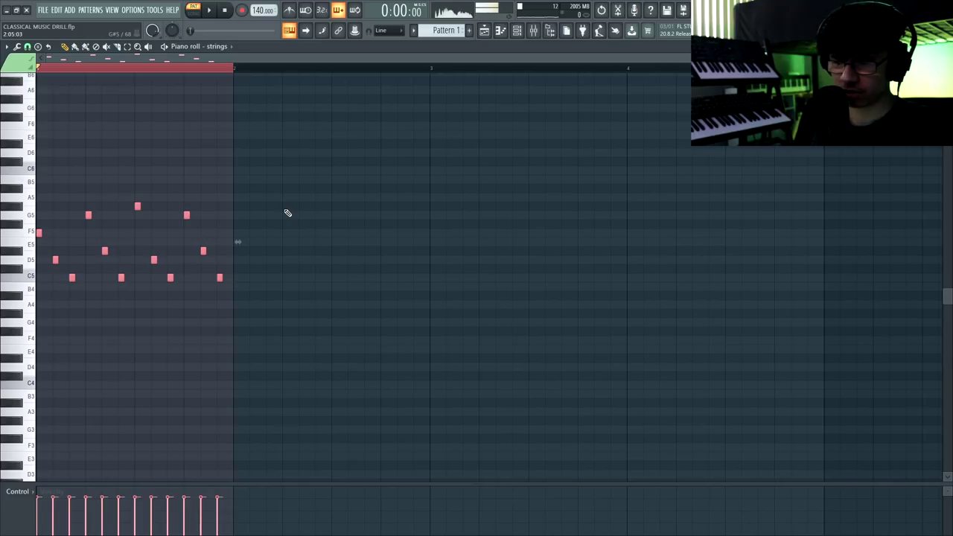
key(ctrl+b)
drag(439, 113, 2, 319)
key(space)
ctrl+click(91, 265)
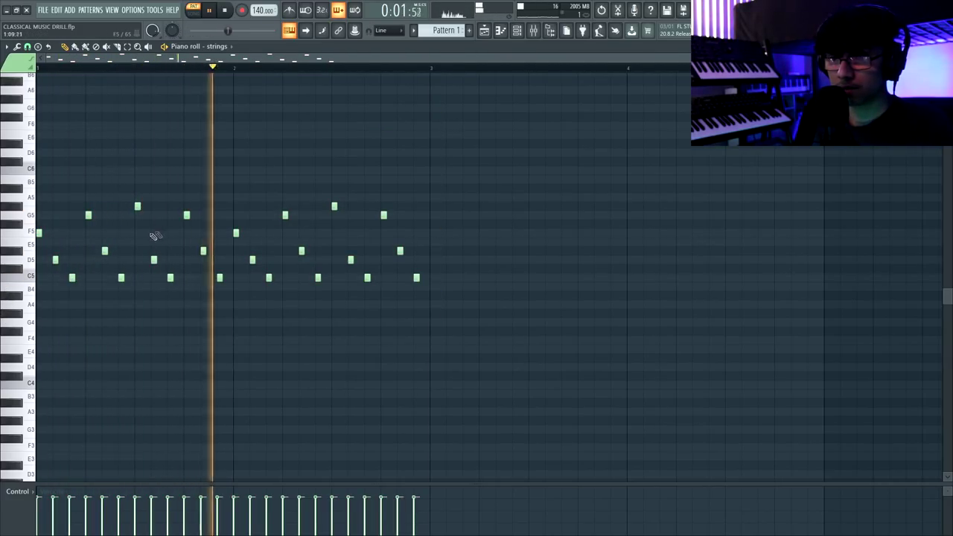
key(space)
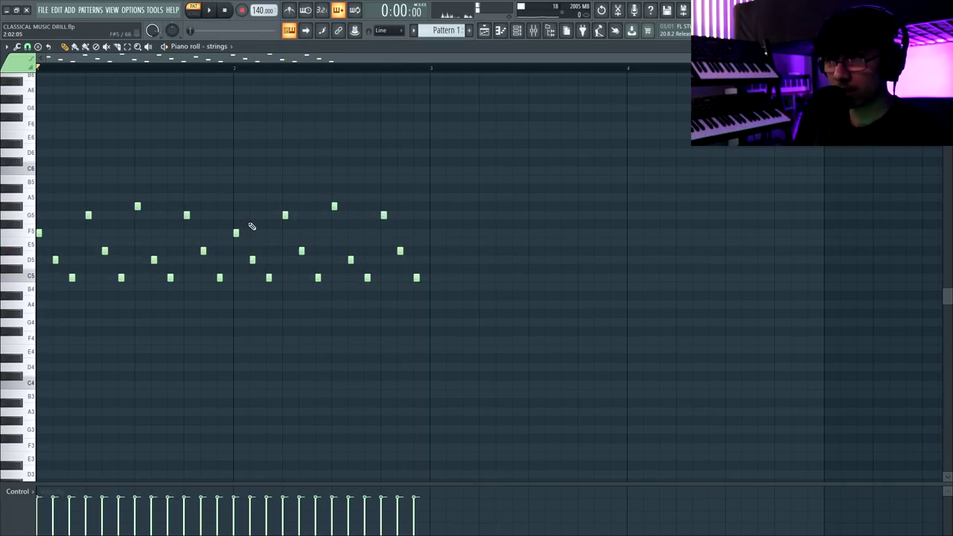
Duplicate the two-bar strings melody into bars 3 and 4
key(ctrl+a)
key(ctrl+b)
ctrl+click(251, 226)
scroll(274, 200, down, 3)
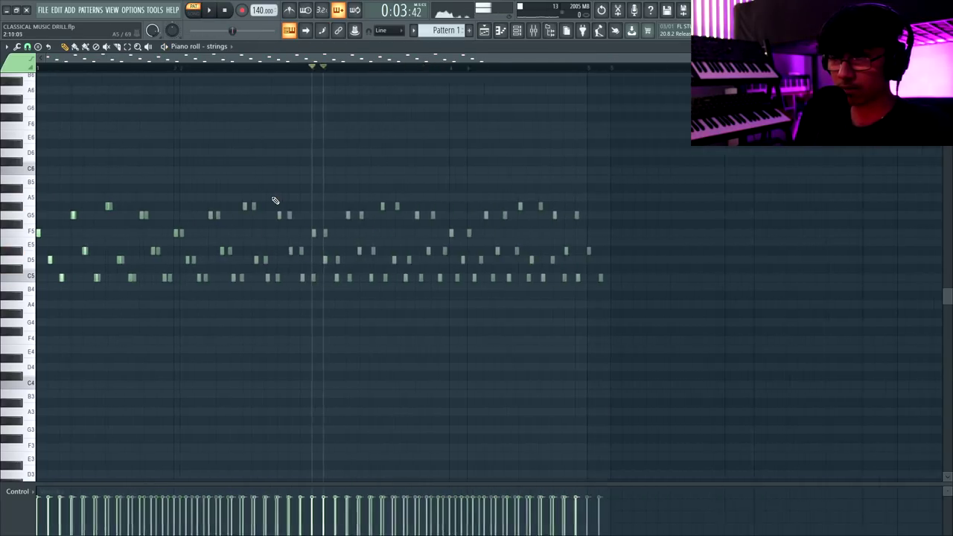
Clone Pattern 1, transpose all notes of the clone up one octave, and play it
click(414, 33)
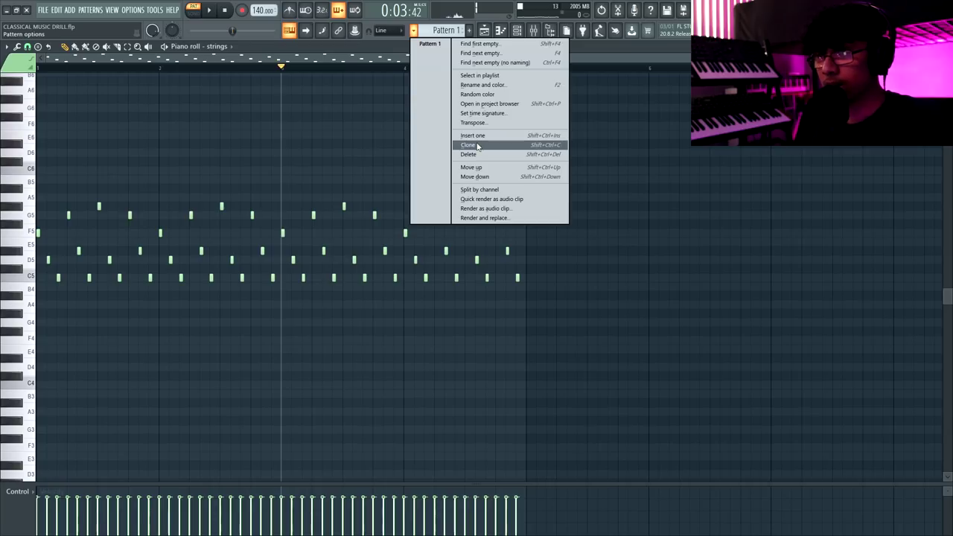
click(453, 143)
key(ctrl+Up)
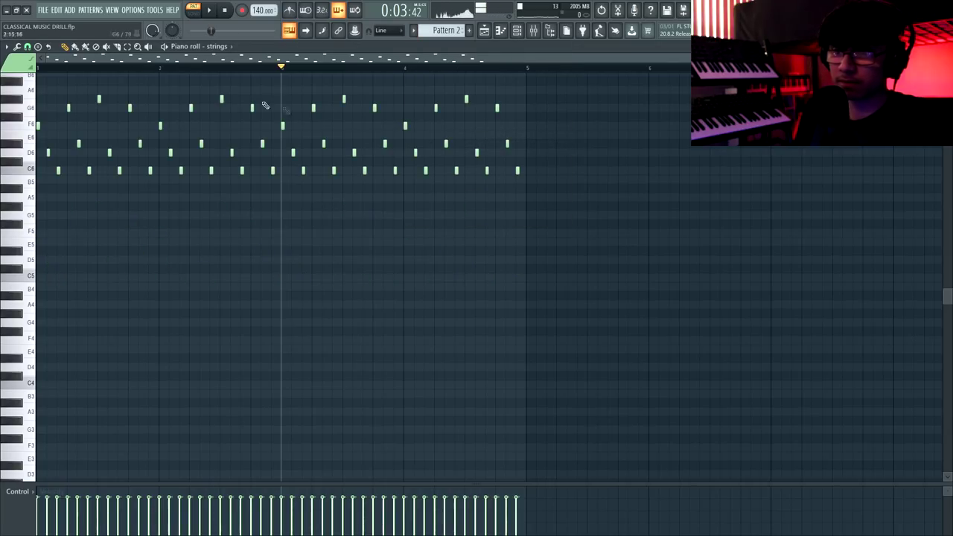
key(space)
scroll(275, 134, up, 1)
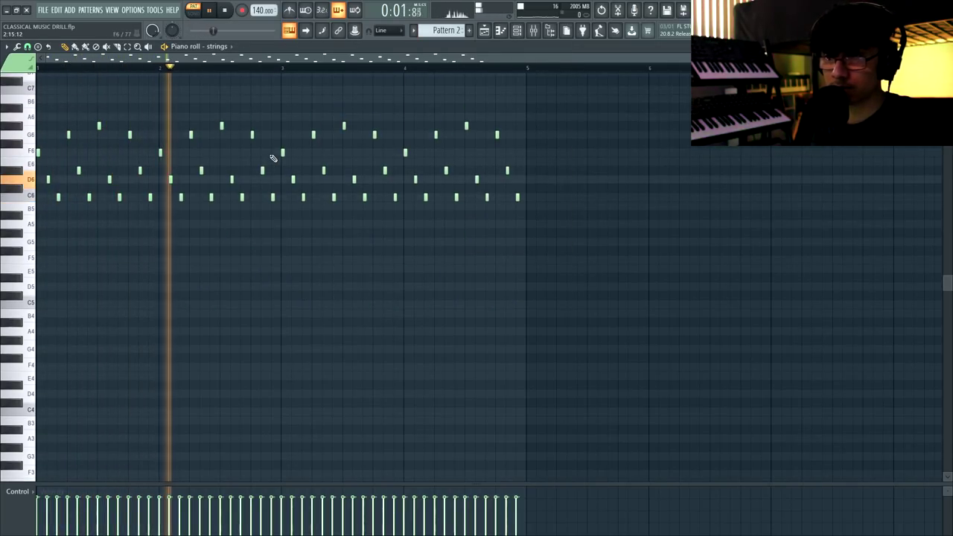
key(space)
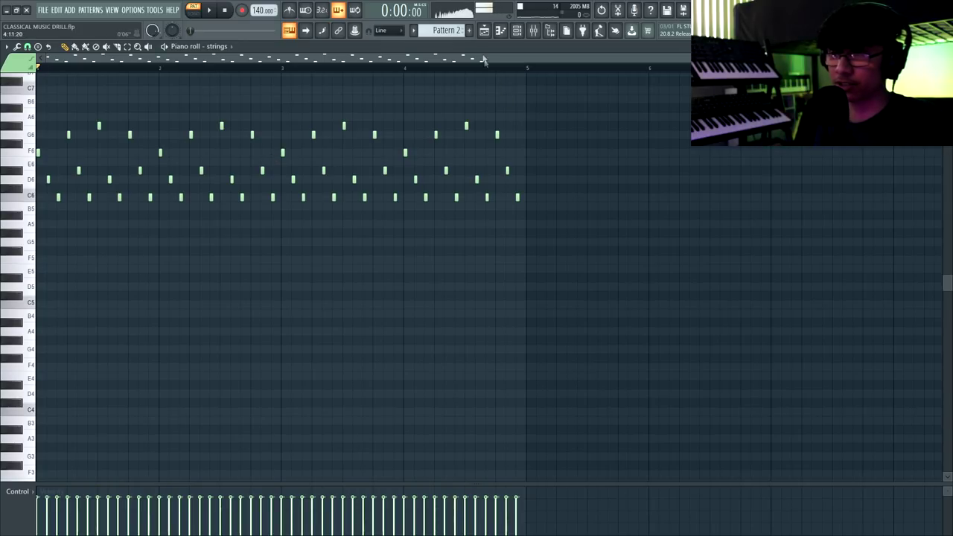
Quick render Pattern 1 and Pattern 2 as audio clips from the playlist
click(484, 31)
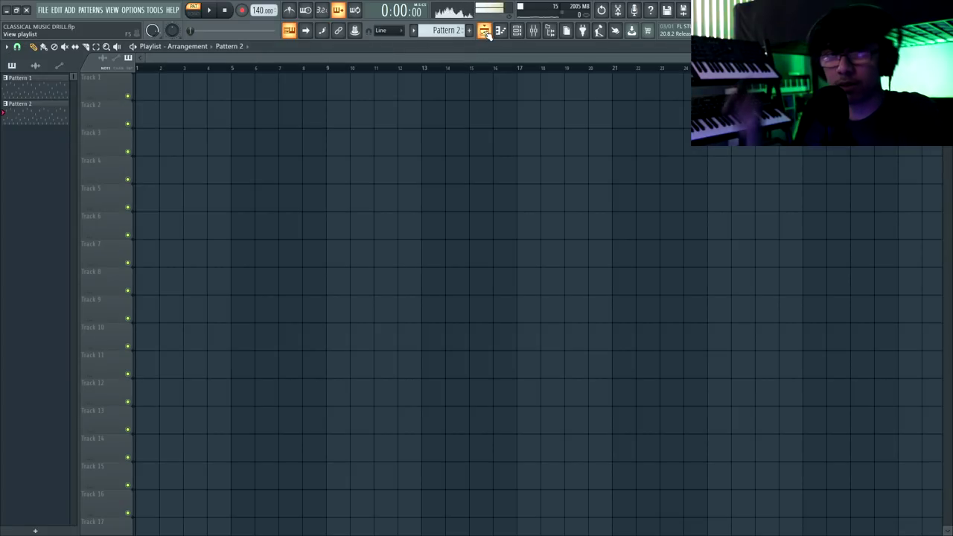
click(36, 88)
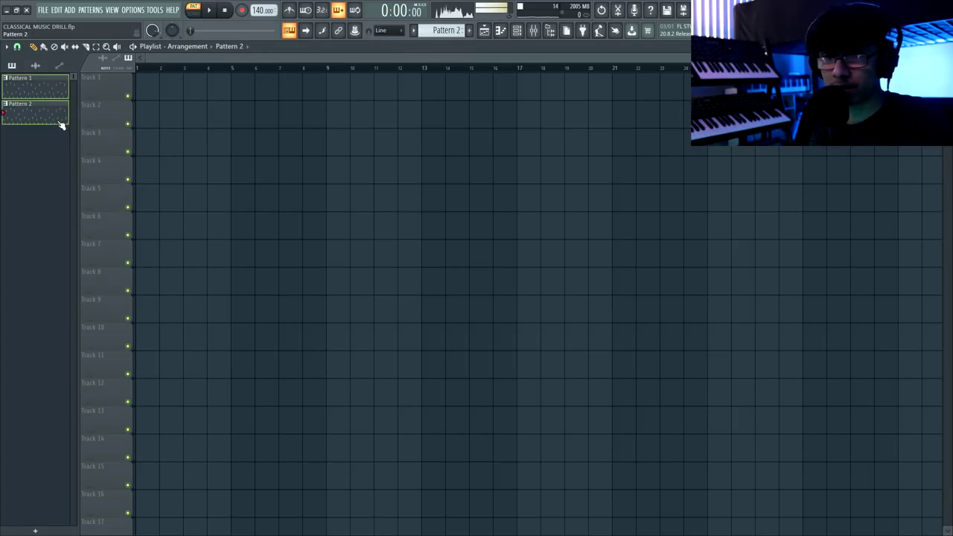
right_click(62, 125)
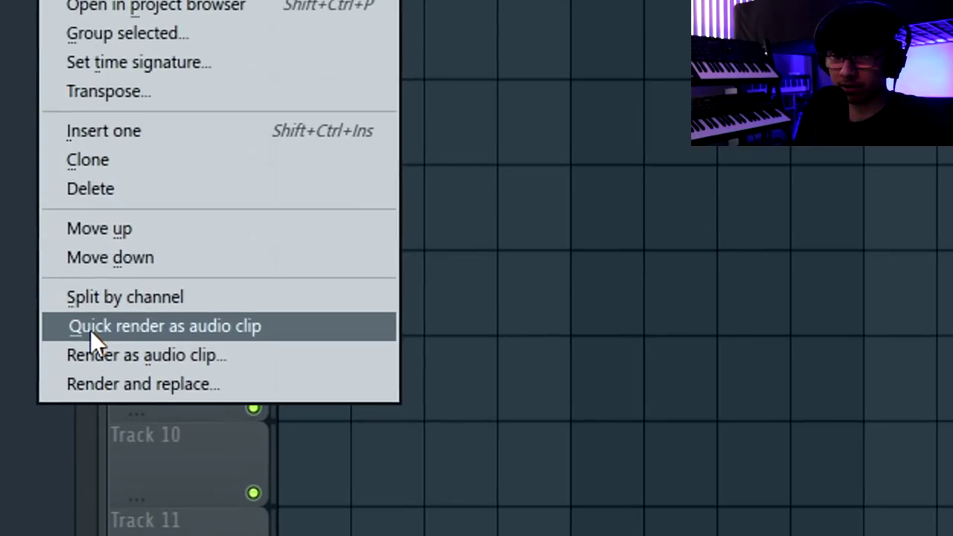
click(90, 329)
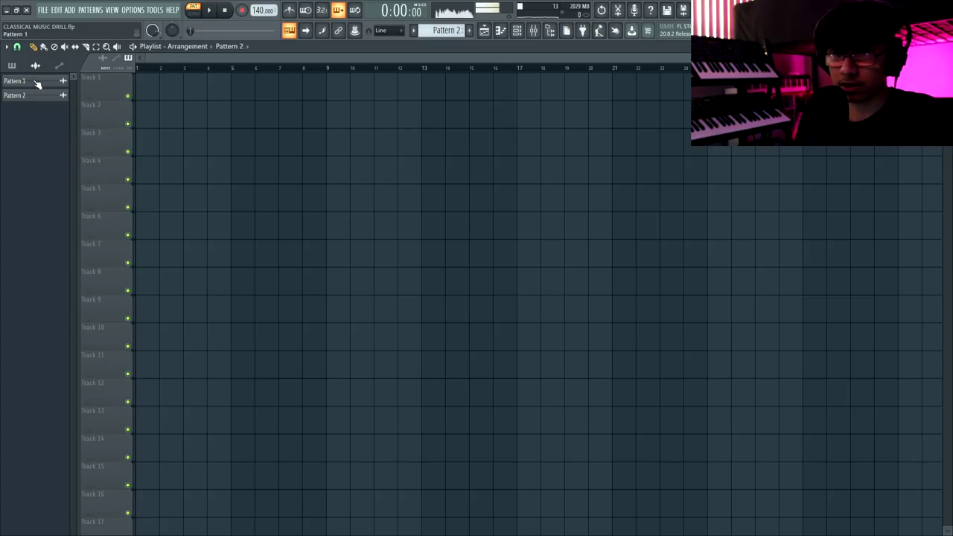
Place the rendered Pattern 1 clip on Track 1 from bar 1 and the Pattern 2 clip on Track 2 from bar 5
drag(143, 81, 155, 97)
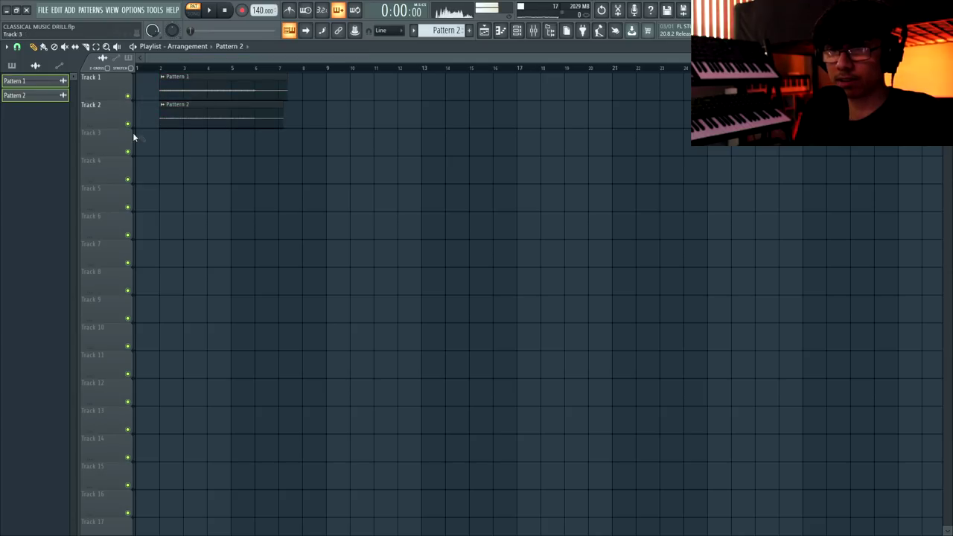
scroll(139, 137, up, 5)
drag(287, 94, 354, 113)
scroll(215, 124, down, 3)
scroll(339, 125, down, 2)
Play the arrangement, cut the clip tails of Pattern 1 at bar 5 and Pattern 2 at bar 9, and move Pattern 2 onto Track 1
key(space)
click(88, 49)
drag(406, 98, 409, 131)
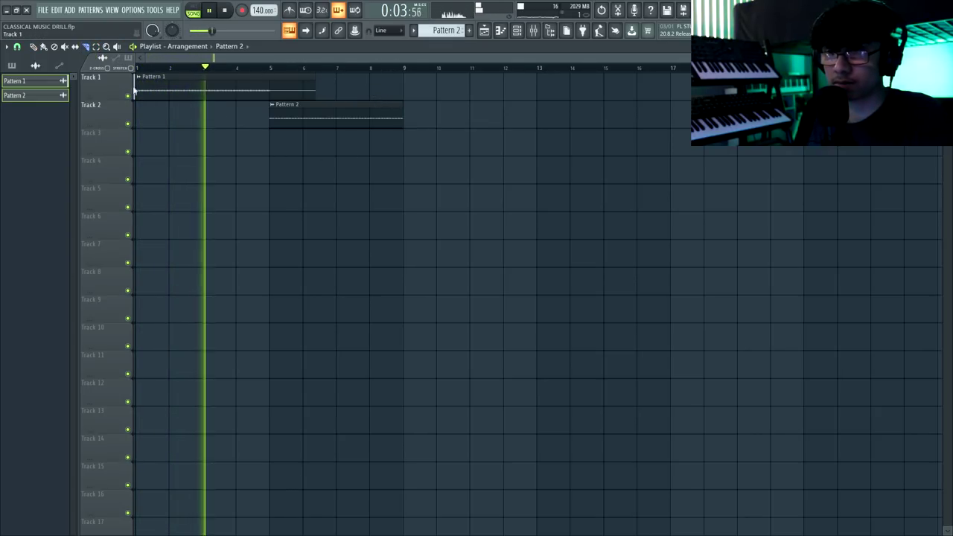
drag(260, 78, 264, 100)
key(p)
drag(328, 121, 327, 94)
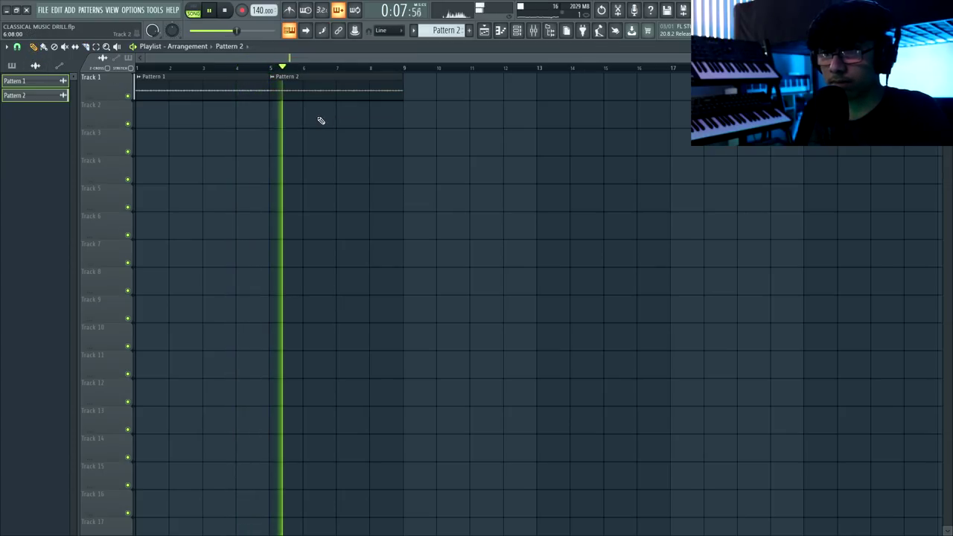
Stop playback and rename the Pattern 1 audio channel "stringsl low" and the Pattern 2 audio channel with a name starting with "string"
key(F6)
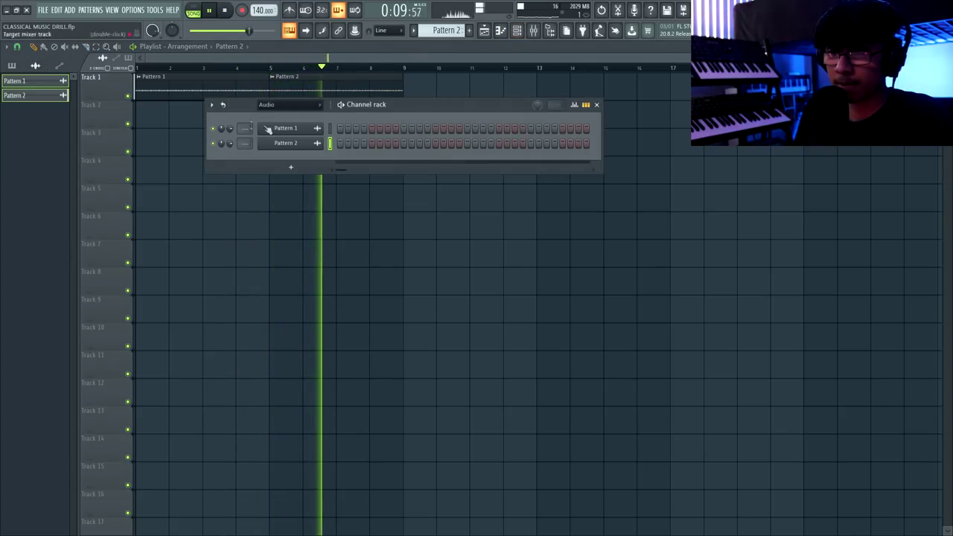
key(space)
key(F2)
text(S)
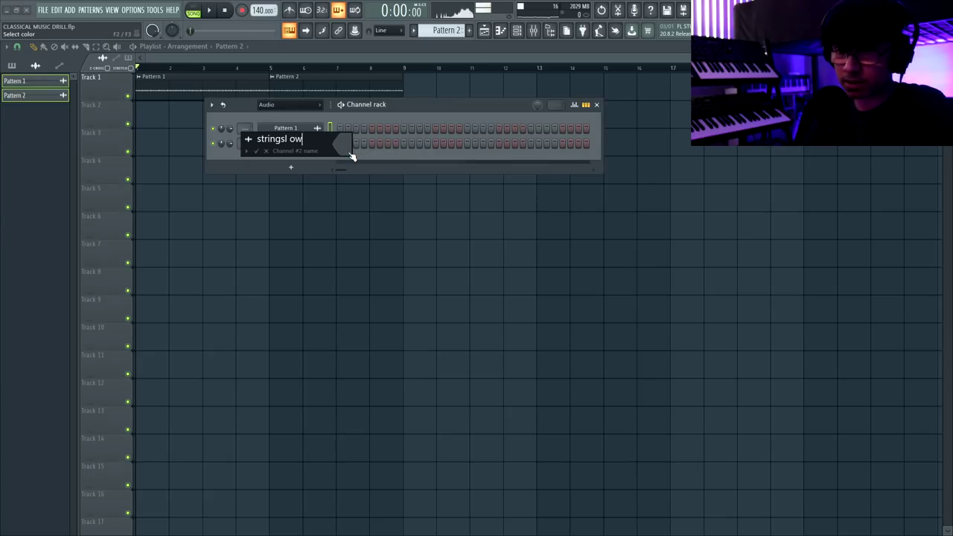
text(tringsl low)
key(Tab)
text(strin)
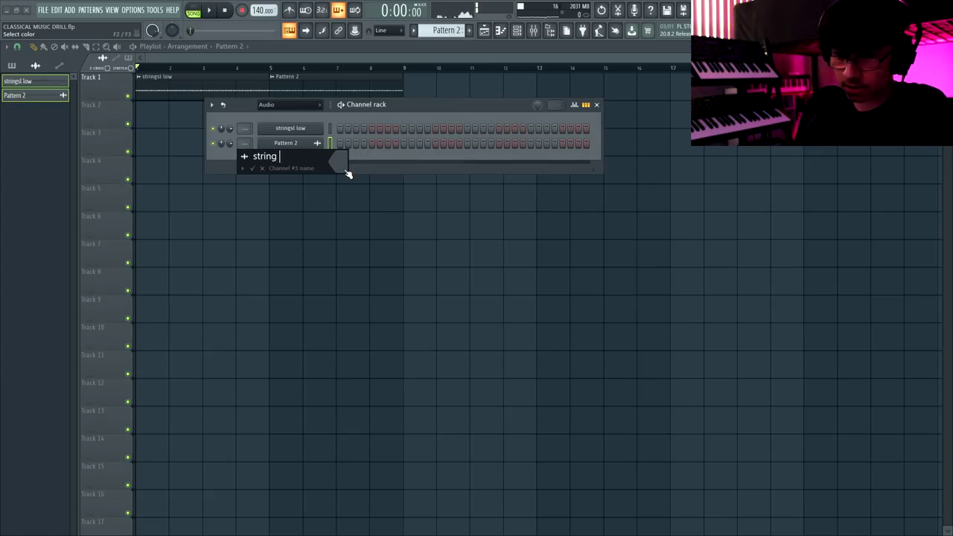
click(312, 271)
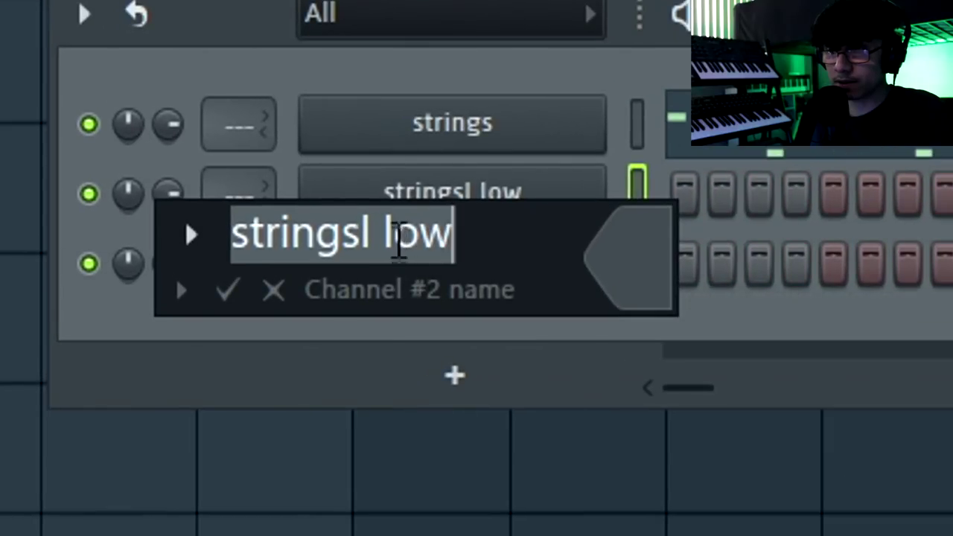
Correct the low strings channel's name to "strings low"
click(273, 153)
text(strings low)
key(Return)
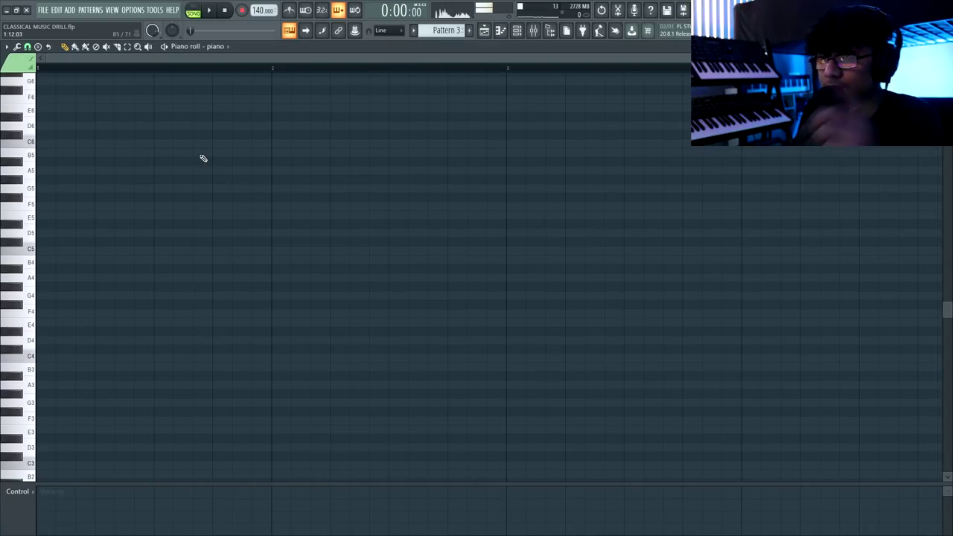
Set the piano's piano roll snap to 1/2 beat and draw a one-bar C5 note at the start of Pattern 3
click(28, 47)
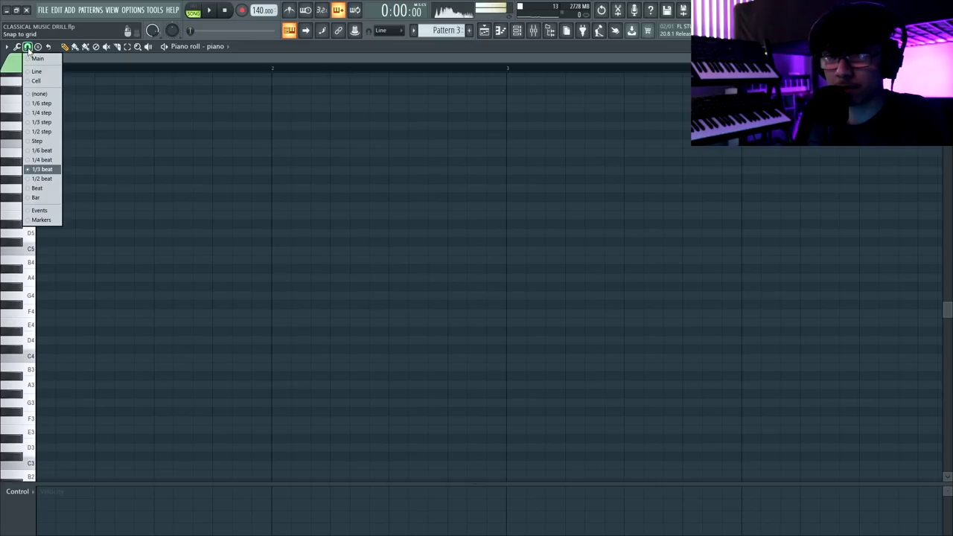
click(42, 181)
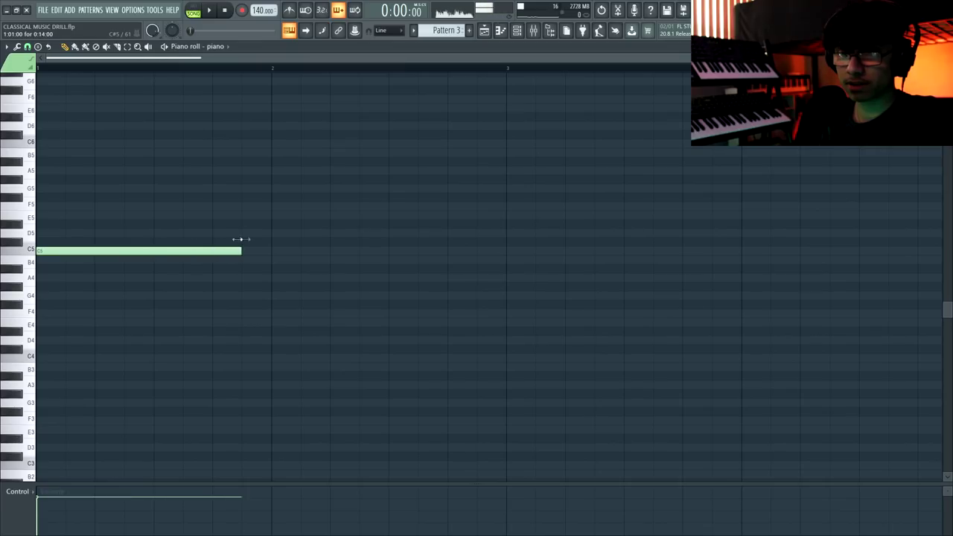
key(ctrl+a)
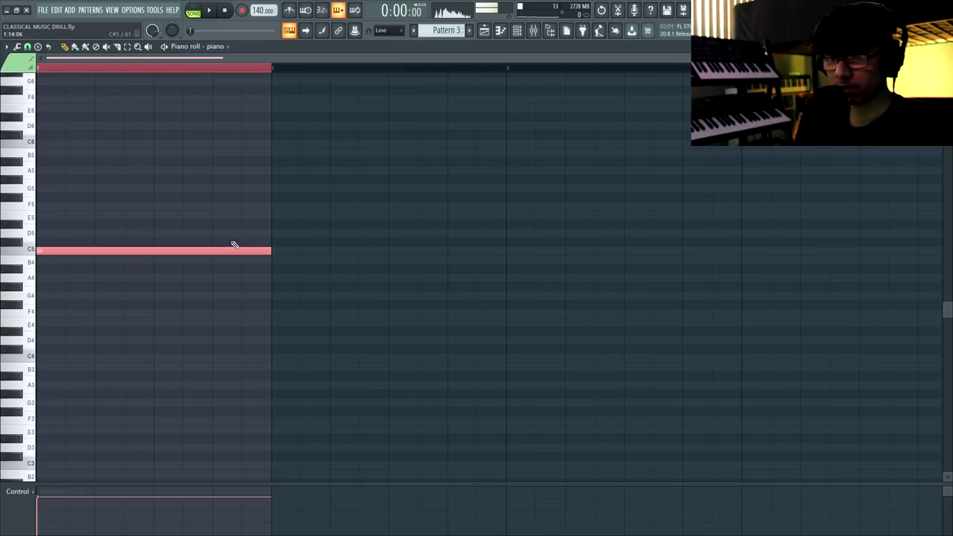
key(ctrl+d)
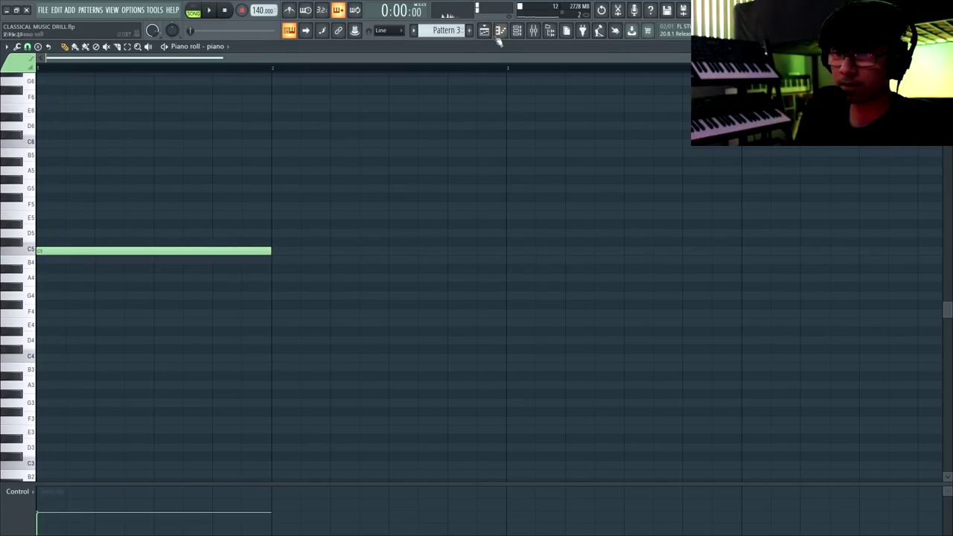
Move the piano note down one octave to C4 and play it
key(ctrl+Down)
scroll(167, 245, down, 3)
key(space)
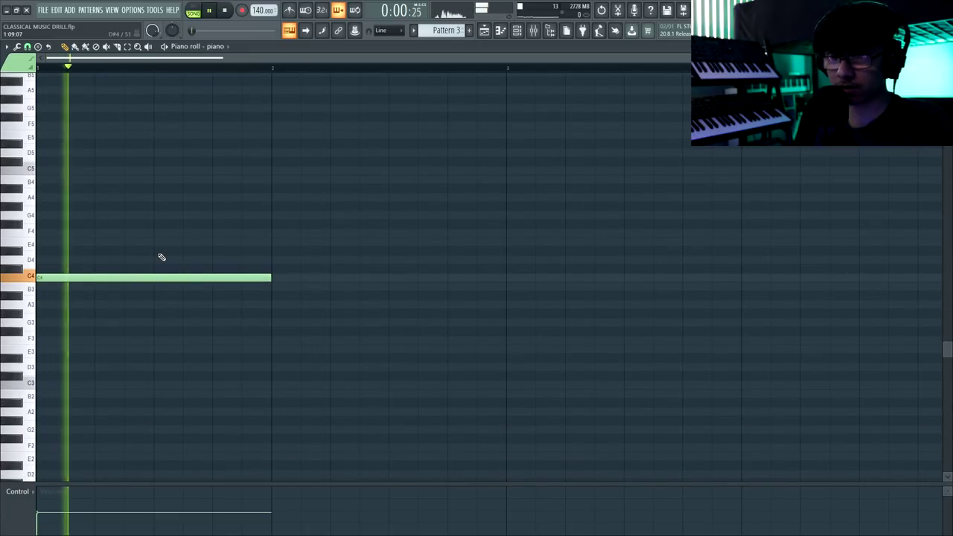
key(ctrl+a)
key(space)
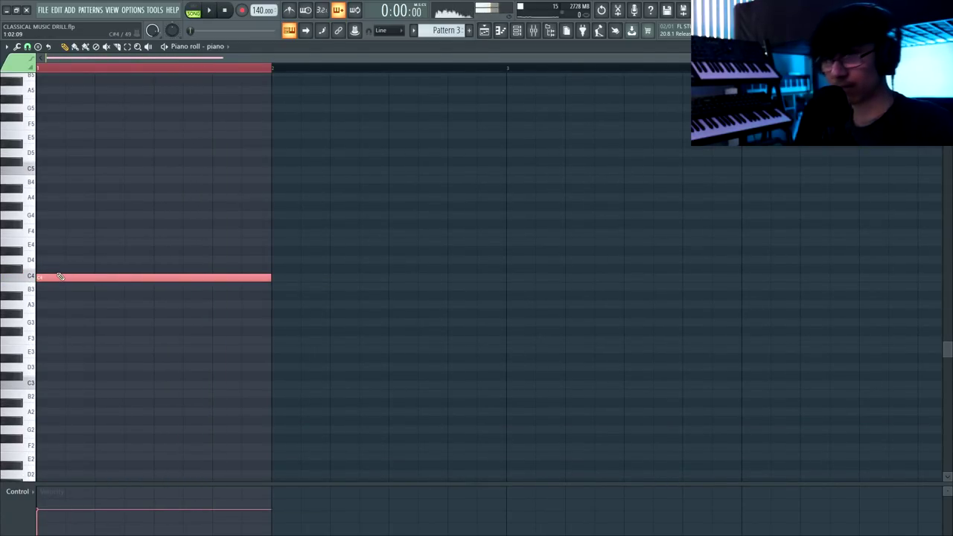
Copy the C4 piano note one octave down to C3 and play both notes
key(ctrl+c)
key(ctrl+v)
key(ctrl+Down)
key(ctrl+d)
scroll(115, 175, down, 3)
key(space)
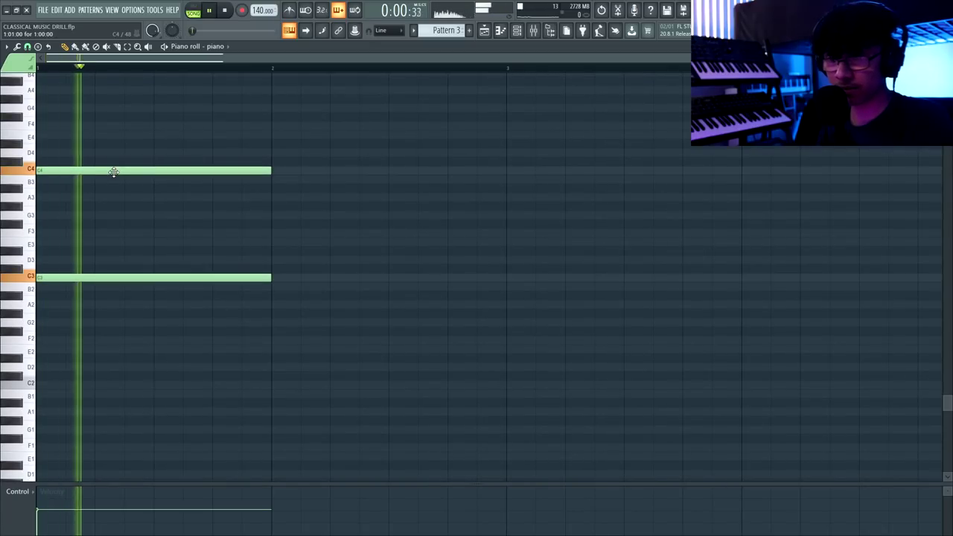
key(space)
Extend the C4 and C3 bass notes to two bars
key(ctrl+a)
drag(270, 278, 511, 278)
key(ctrl+d)
scroll(43, 250, up, 5)
Add a two-bar chord of C5, D5 and F5 above the bass notes and play it
click(43, 250)
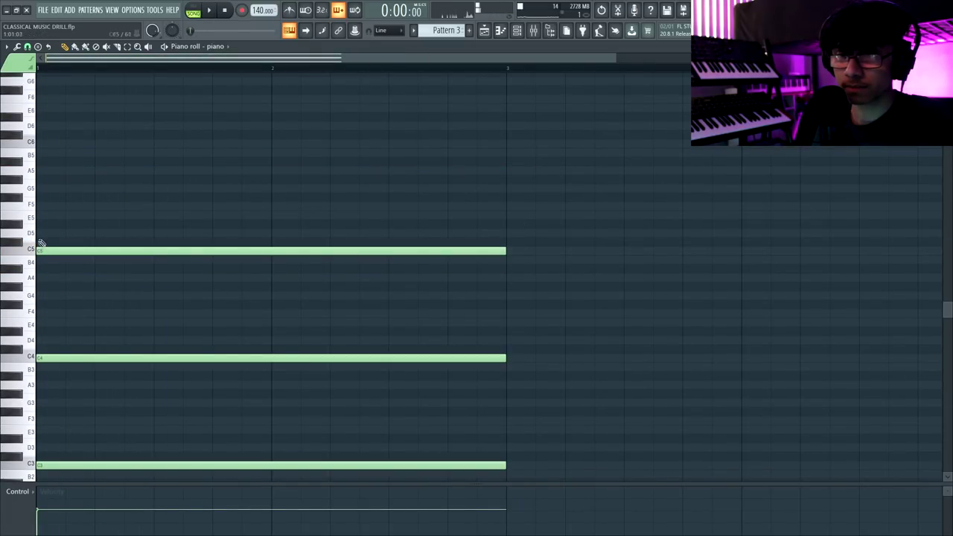
click(38, 223)
drag(41, 187, 53, 235)
key(space)
Raise the three upper chord notes one octave, shorten them to one beat, and play the result
drag(210, 185, 292, 265)
key(space)
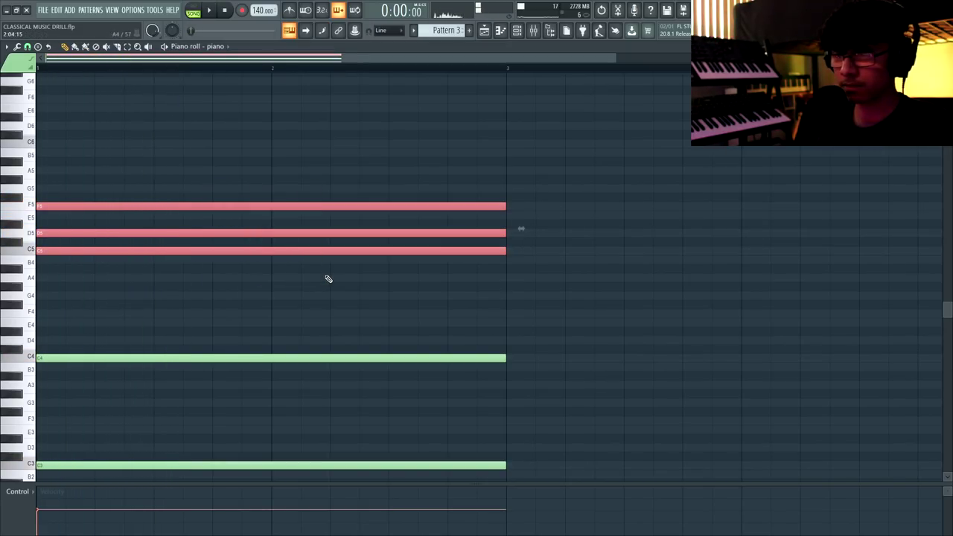
key(ctrl+Up)
drag(504, 144, 94, 155)
key(space)
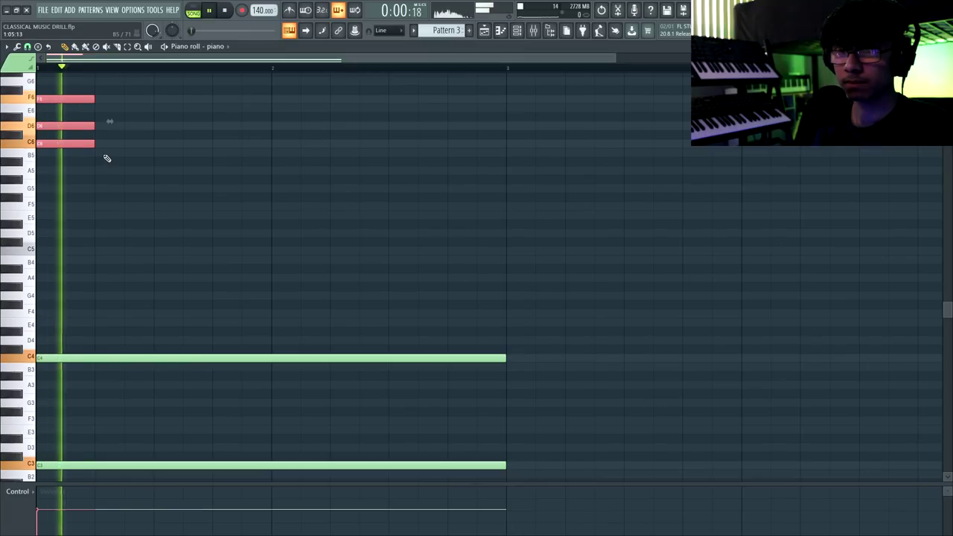
key(space)
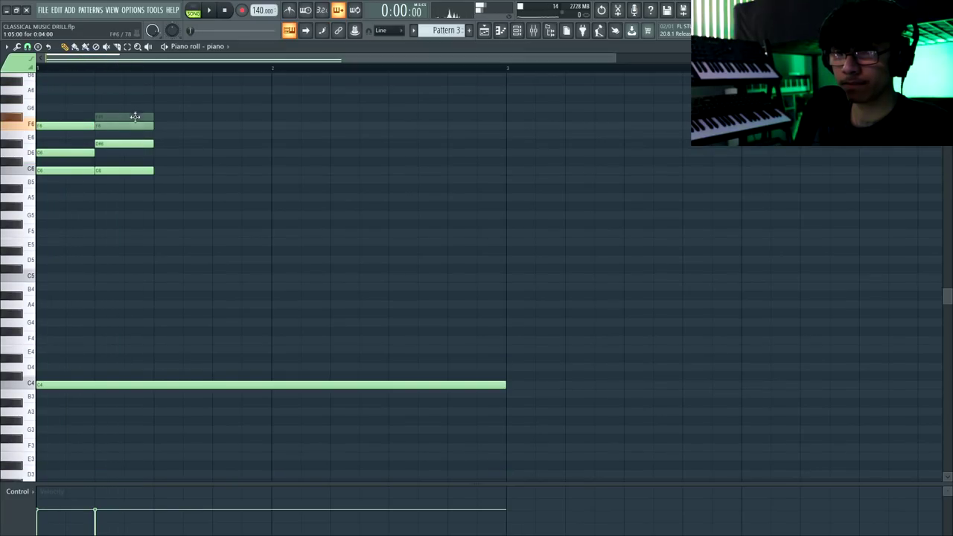
Complete bar 1's upper chords with G6 atop beat 2, G#6-D6-C6 on beat 3 and G6-D#6-C6 on beat 4, and play them
drag(134, 117, 135, 106)
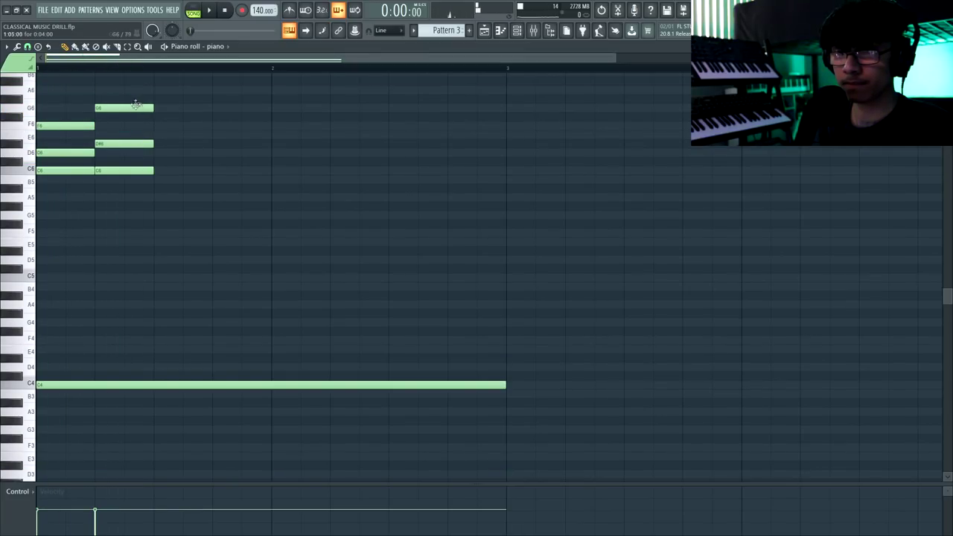
key(space)
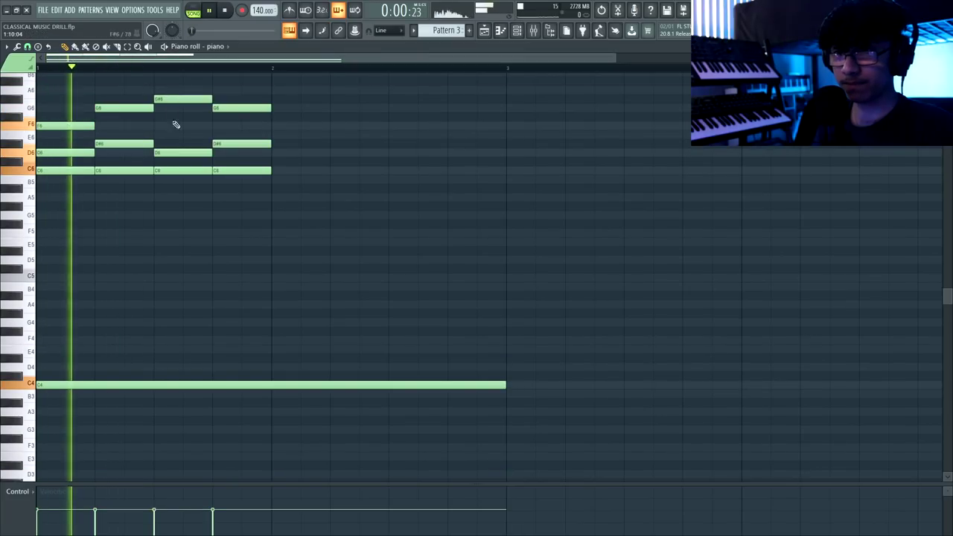
Duplicate bar 1's upper chords into bar 2 and raise them all one octave
scroll(201, 156, up, 2)
drag(280, 131, 82, 209)
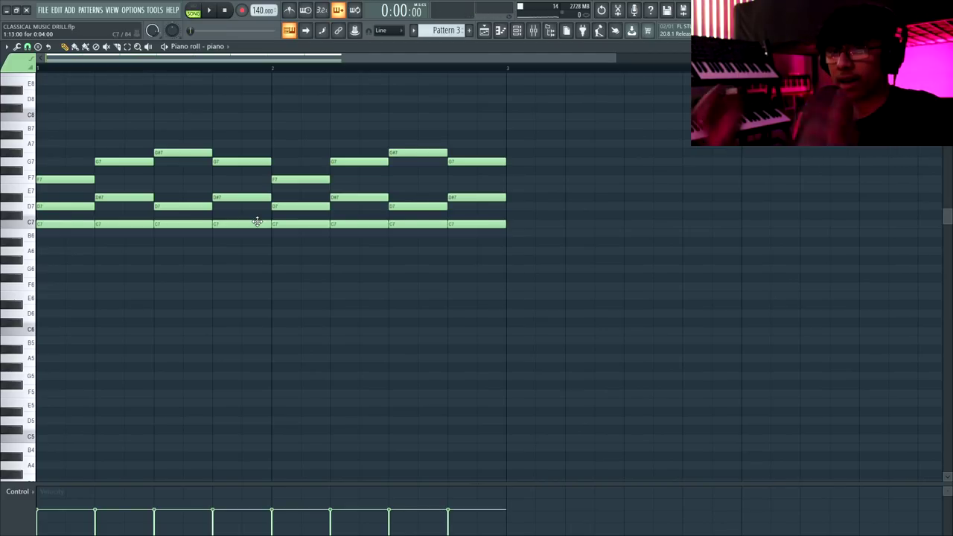
Check the C4 and C3 bass notes, play the piano pattern, and save the project
scroll(389, 174, down, 3)
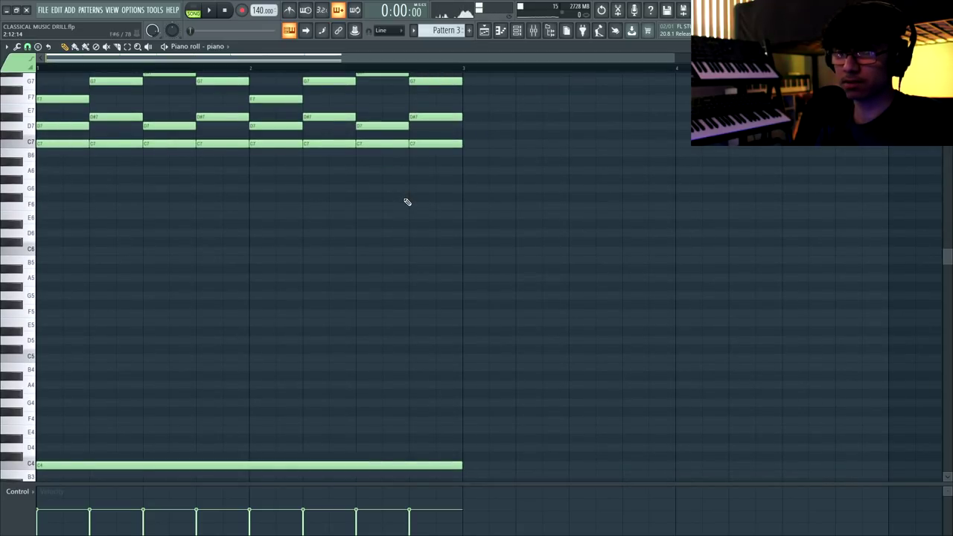
scroll(407, 202, up, 3)
scroll(407, 202, down, 5)
scroll(407, 201, down, 4)
drag(496, 157, 14, 447)
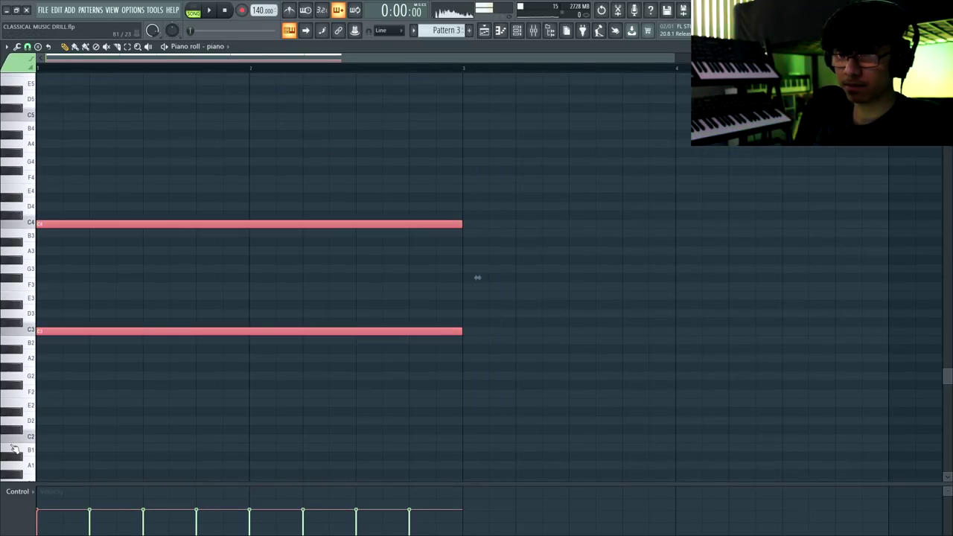
key(space)
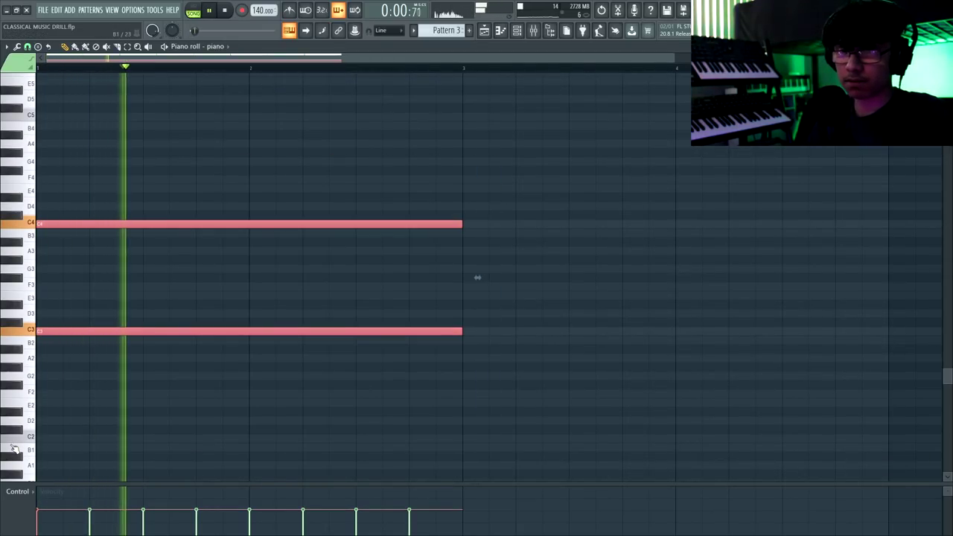
key(ctrl+d)
key(ctrl+s)
scroll(2, 371, up, 6)
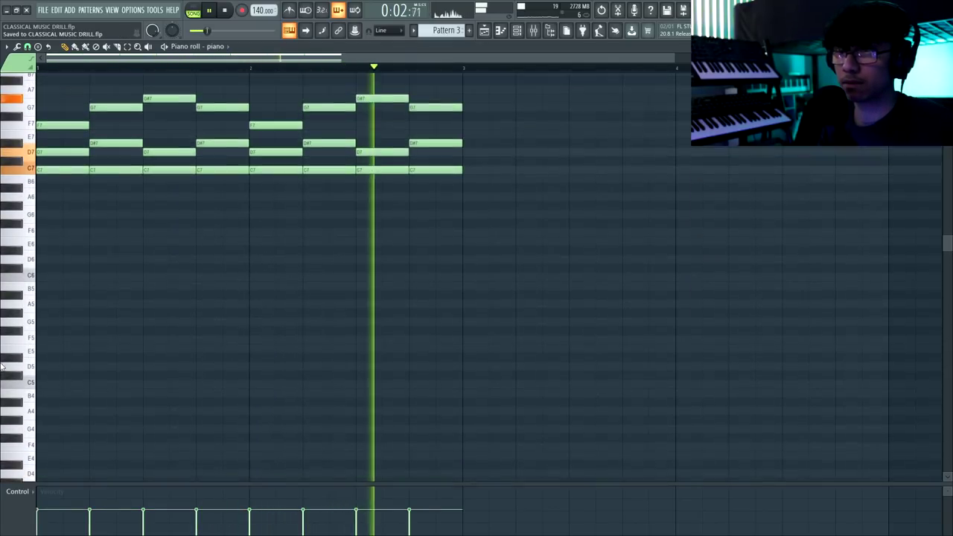
Lower the piano pattern's upper chords one octave so their lowest note is C6, and play the result
scroll(1, 371, down, 1)
key(space)
drag(469, 210, 290, 154)
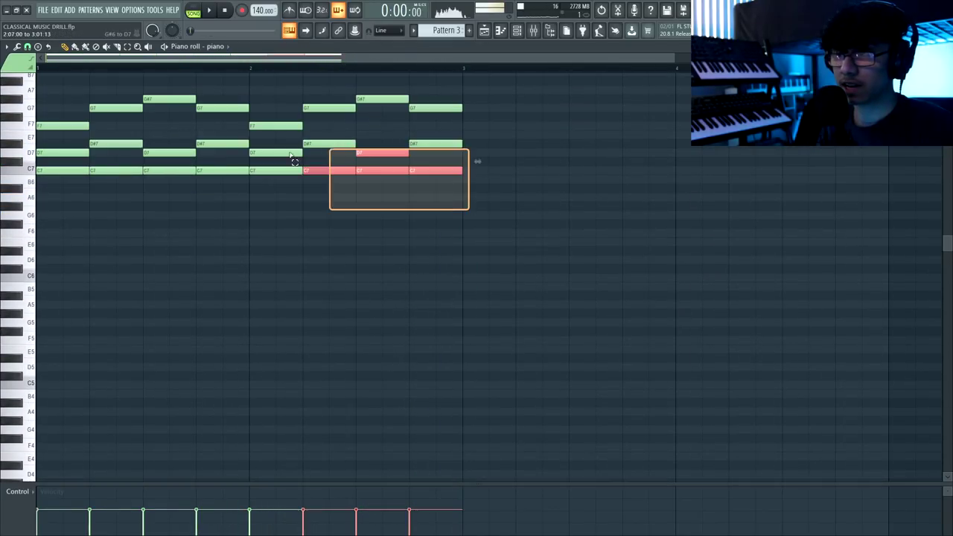
key(ctrl+a)
key(ctrl+Down)
key(space)
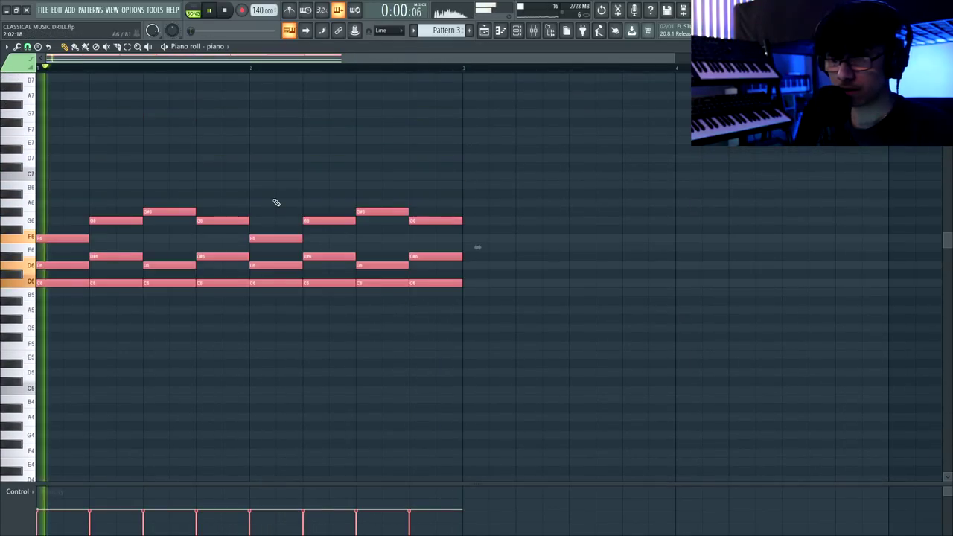
key(ctrl+d)
scroll(275, 202, down, 1)
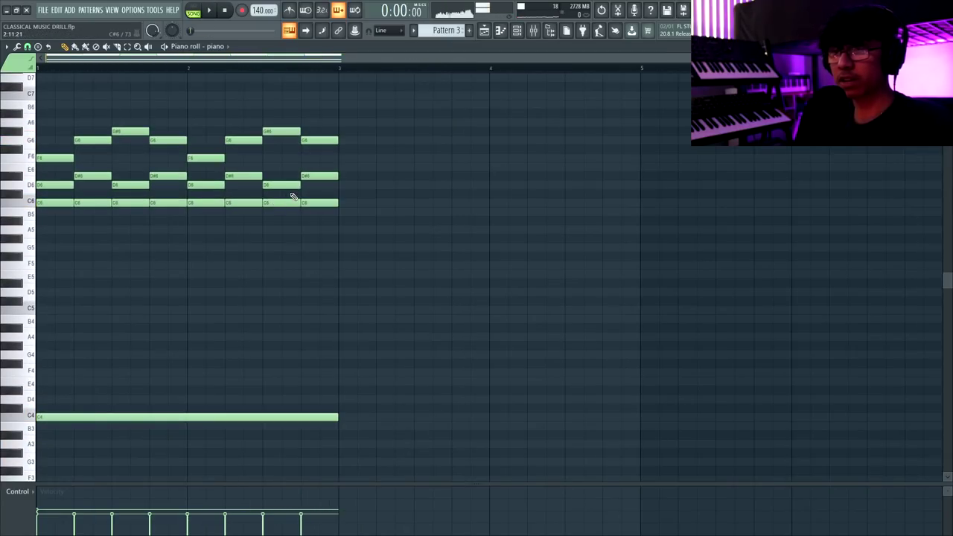
Place a second Pattern 3 clip at bar 5 on Track 2 and make it unique
click(484, 30)
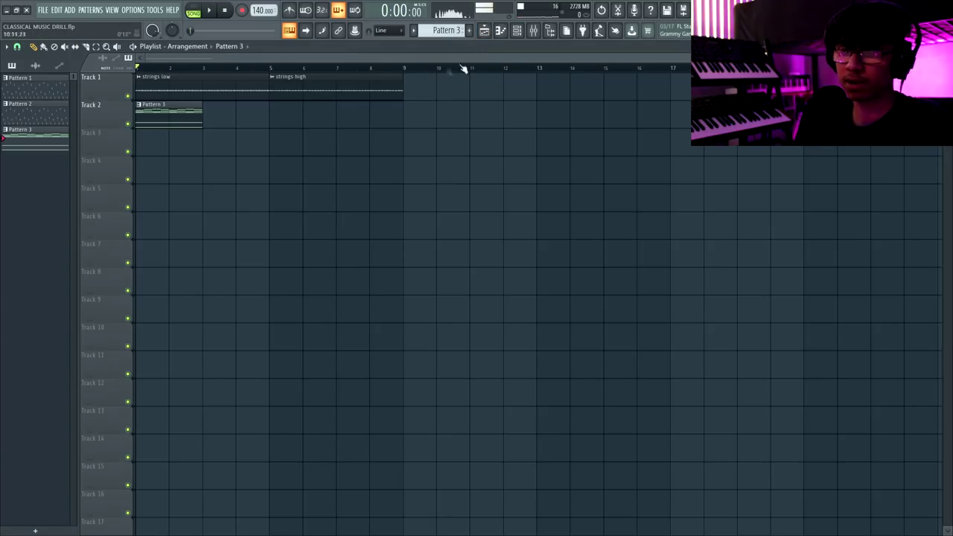
click(282, 110)
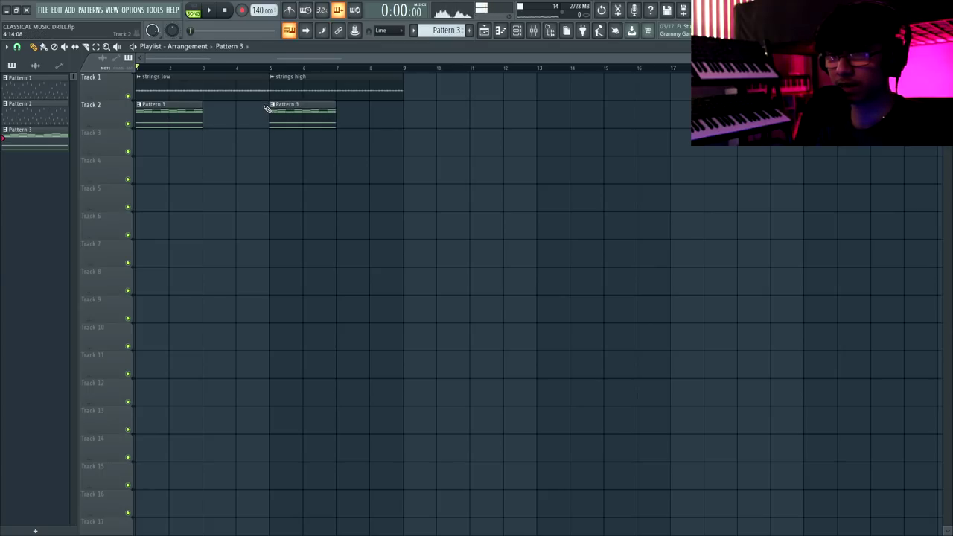
click(273, 106)
click(305, 170)
Raise the upper chords of the unique piano pattern one octave, leaving out the bass notes
drag(391, 251, 26, 56)
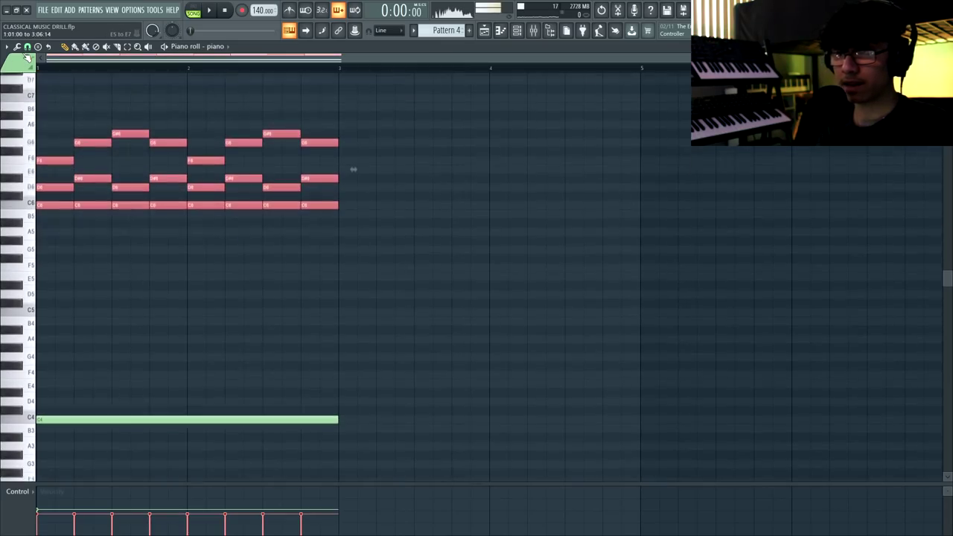
key(ctrl+Up)
key(ctrl+d)
scroll(459, 102, up, 2)
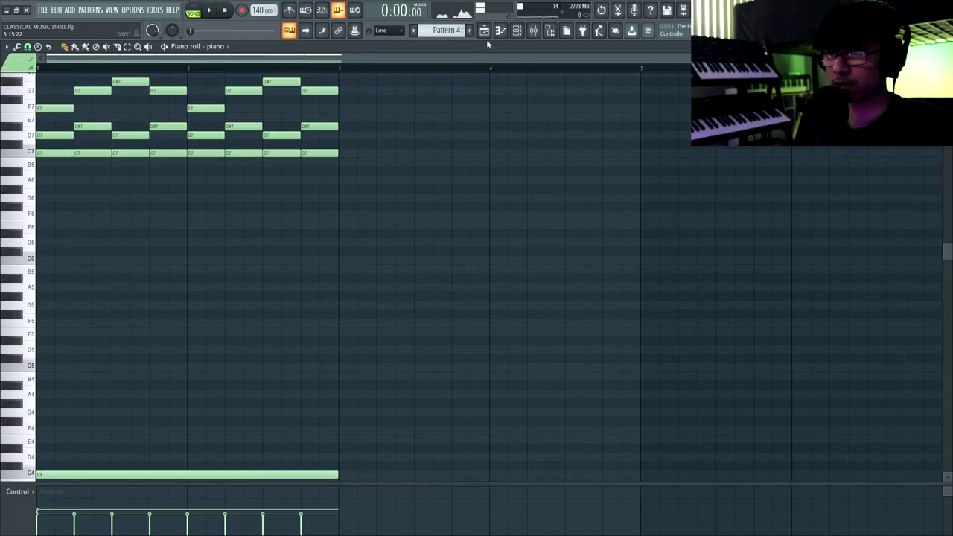
Duplicate the two bars of notes in both Pattern 3 and Pattern 4 so each pattern fills four bars
click(485, 31)
double_click(172, 118)
key(ctrl+a)
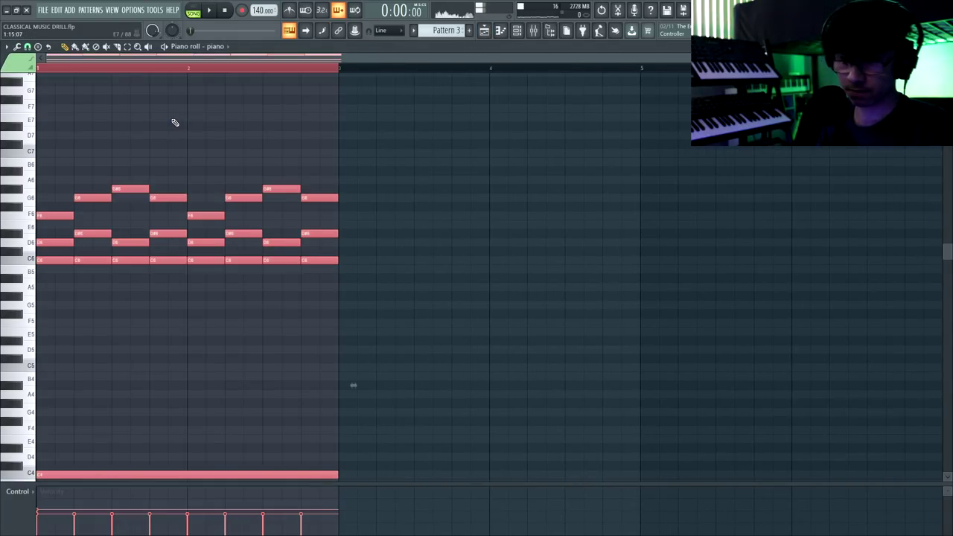
key(ctrl+b)
key(ctrl+d)
scroll(448, 29, down, 1)
key(ctrl+a)
key(ctrl+b)
key(ctrl+d)
click(484, 30)
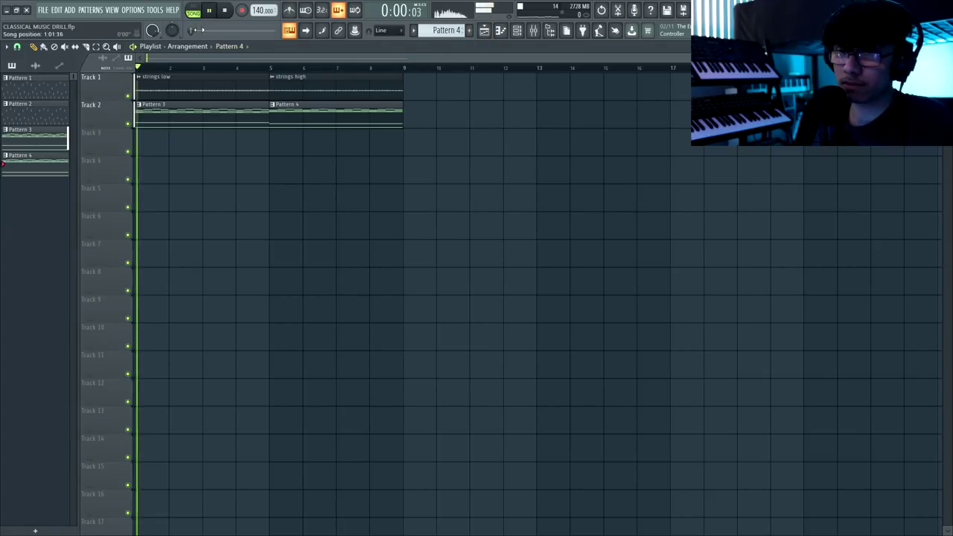
Cut the mixer equalizer's 90 Hz band to -18.0, and render Patterns 3 and 4 to audio clips placed on Track 2
key(F6)
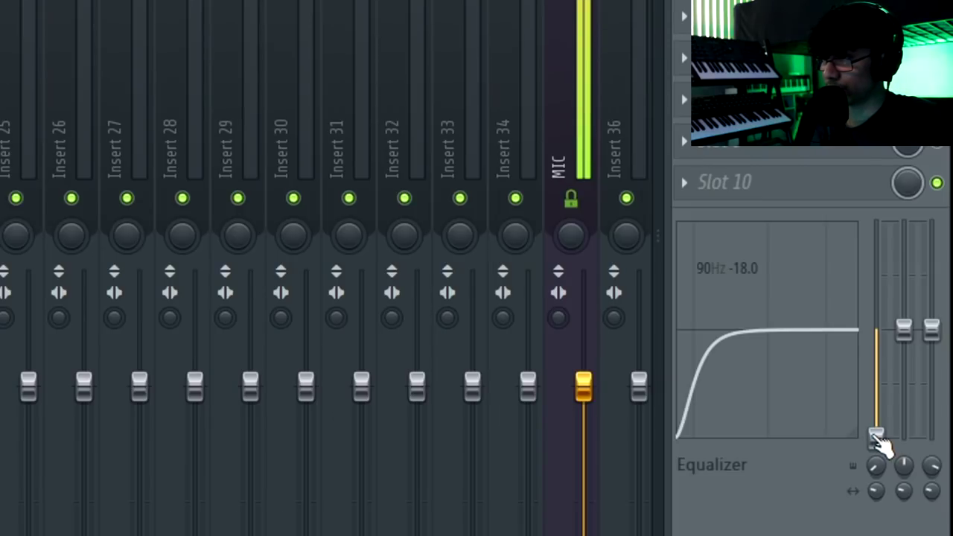
drag(924, 326, 924, 328)
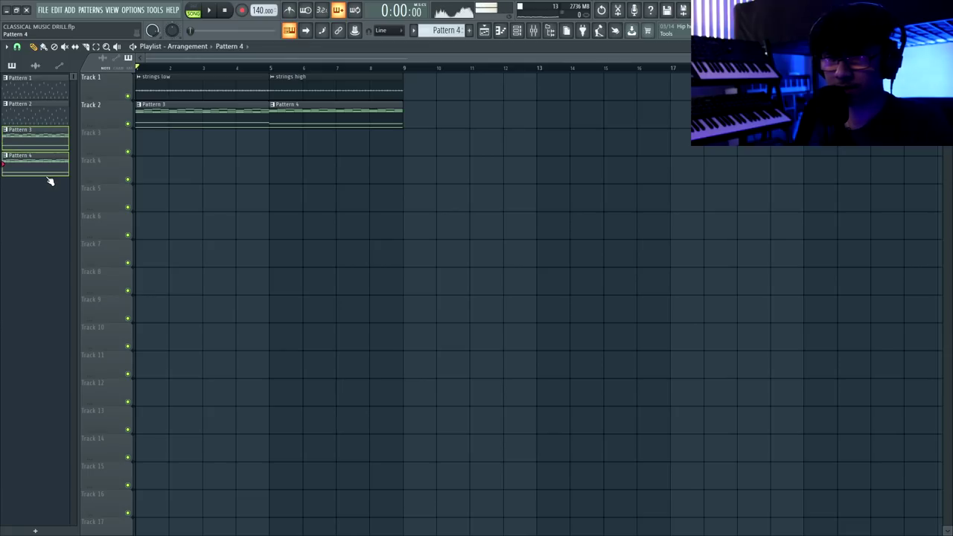
right_click(47, 180)
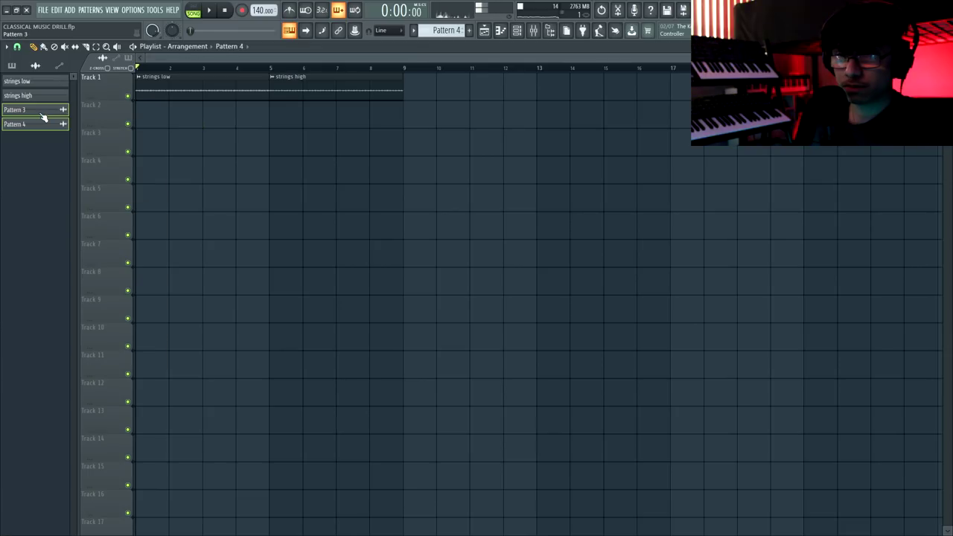
drag(43, 121, 209, 208)
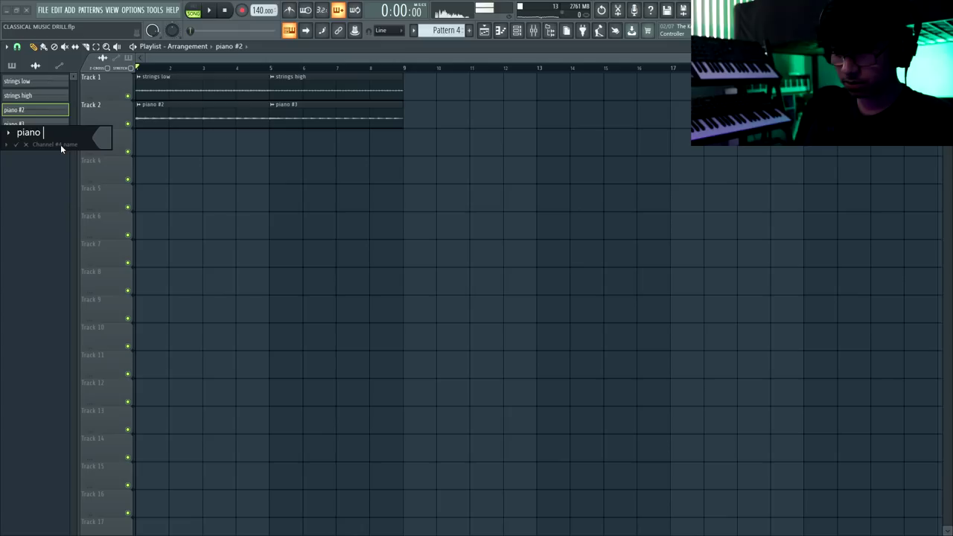
Rename the two rendered piano audio clips as piano low and piano high
text(low)
key(Return)
right_click(42, 131)
click(55, 163)
text(piano high)
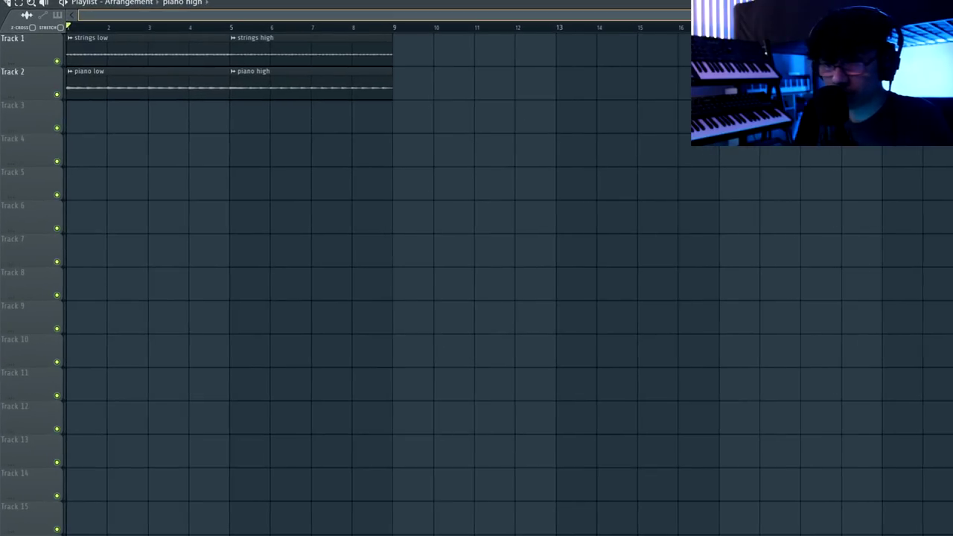
Save the project and play the arrangement with the strings and piano audio clips together
scroll(438, 283, up, 1)
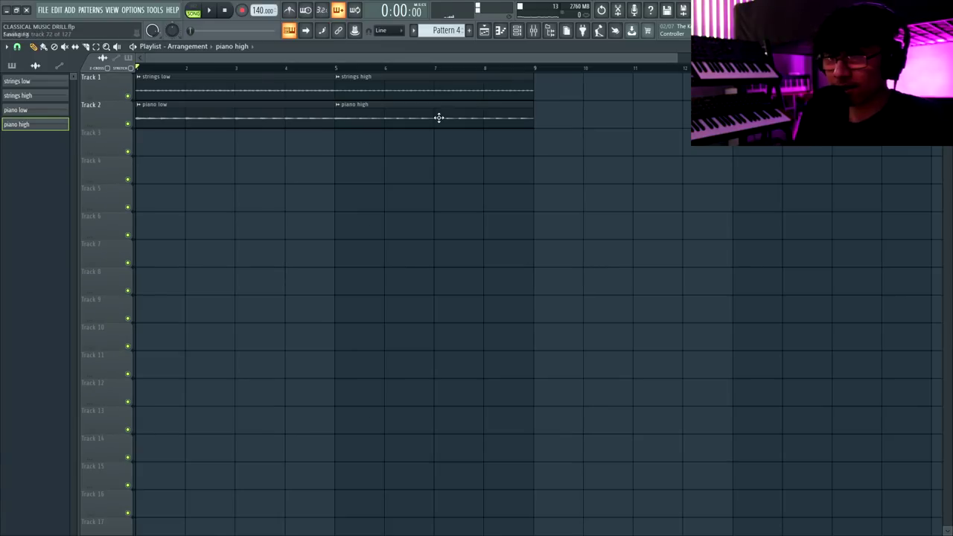
scroll(438, 118, down, 4)
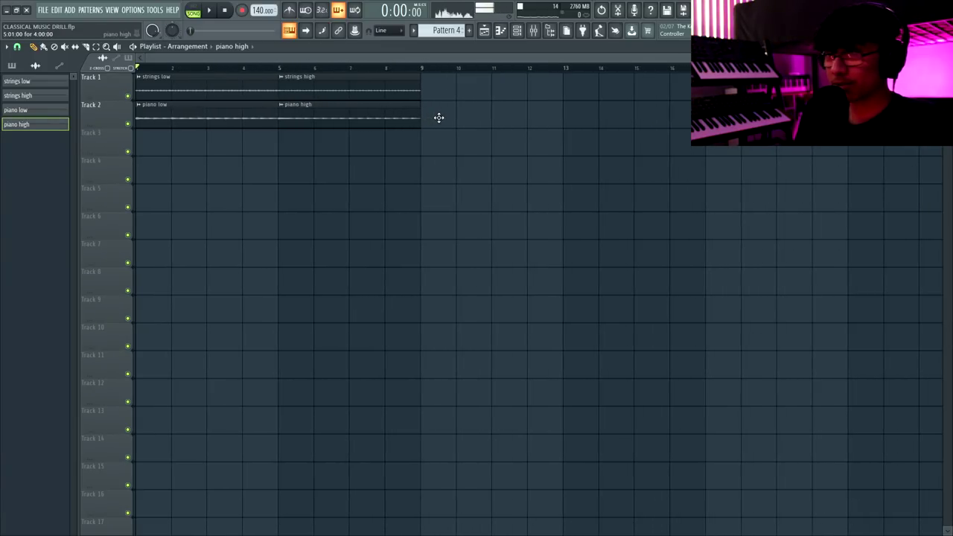
scroll(439, 118, down, 1)
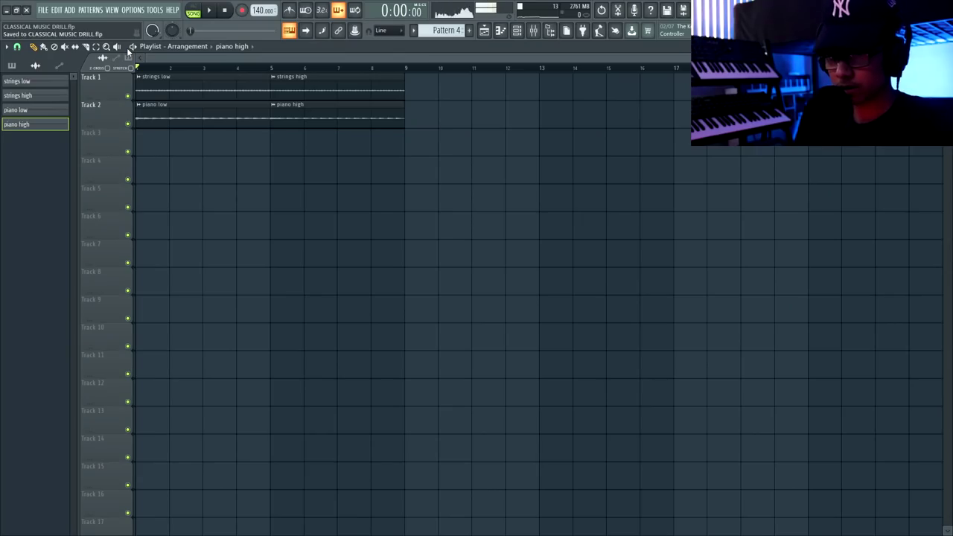
key(space)
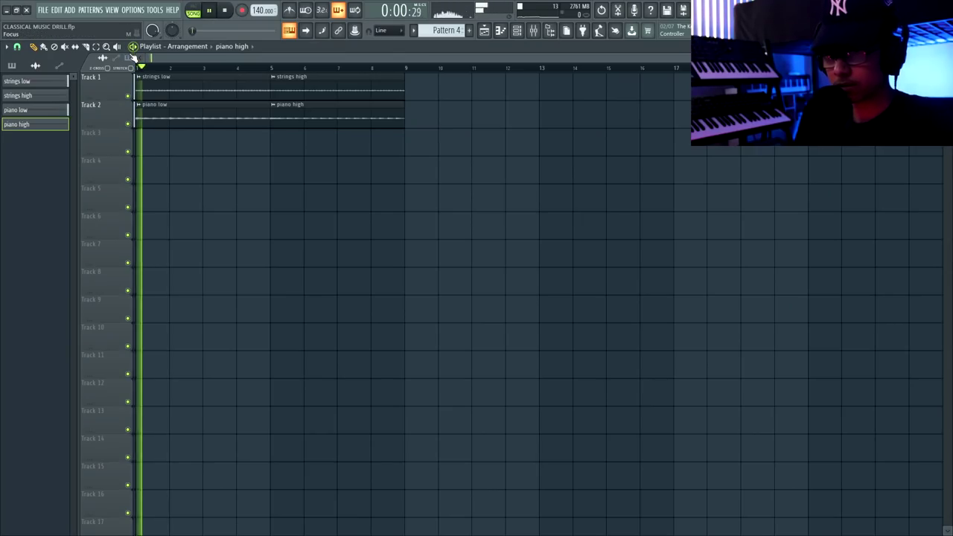
Show all channels in the channel rack, and expand the solo strings category in the piano channel's Philharmonik 2 instrument
click(262, 197)
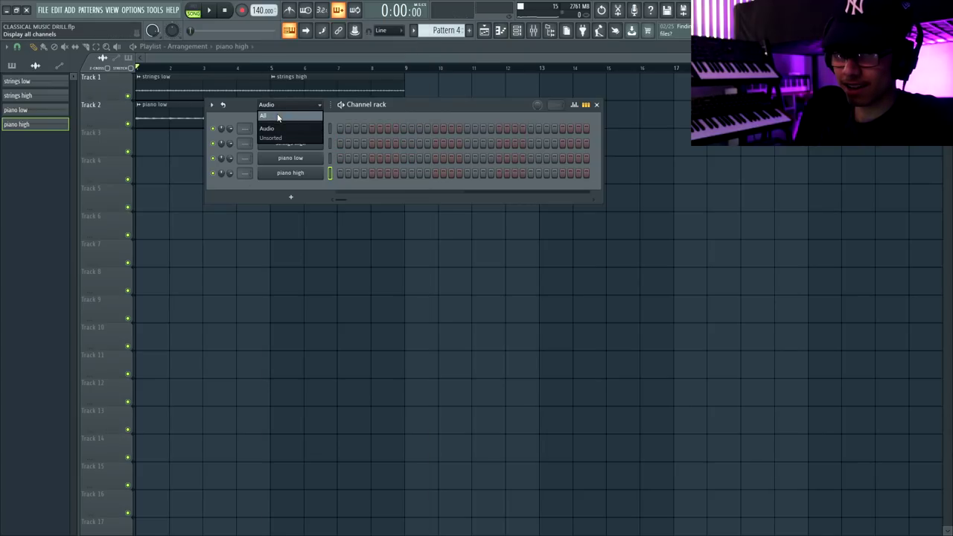
click(278, 117)
drag(234, 105, 268, 107)
click(318, 131)
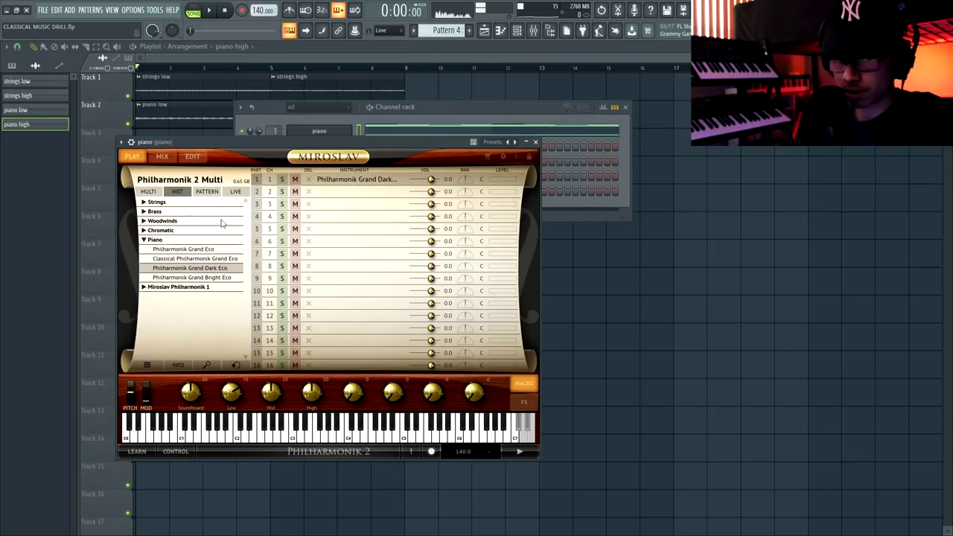
click(144, 201)
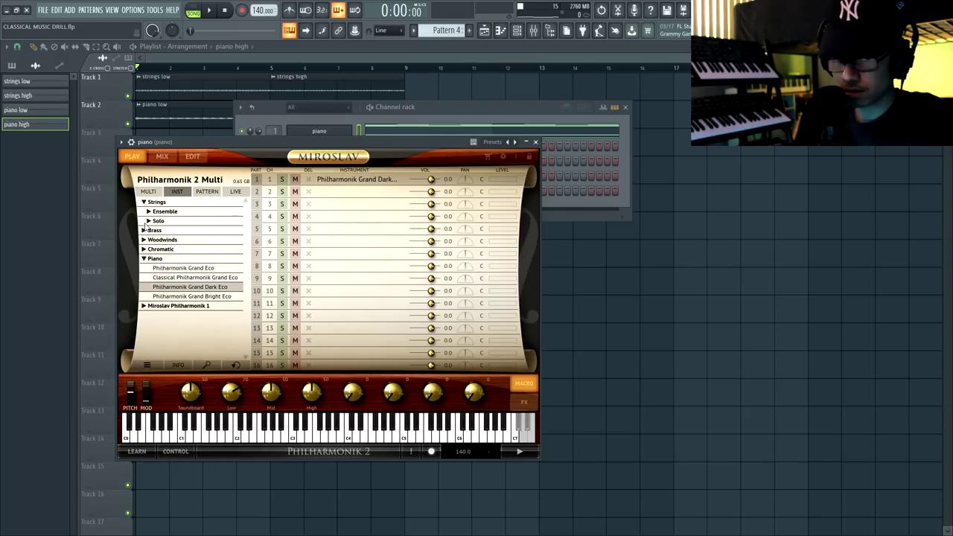
click(149, 221)
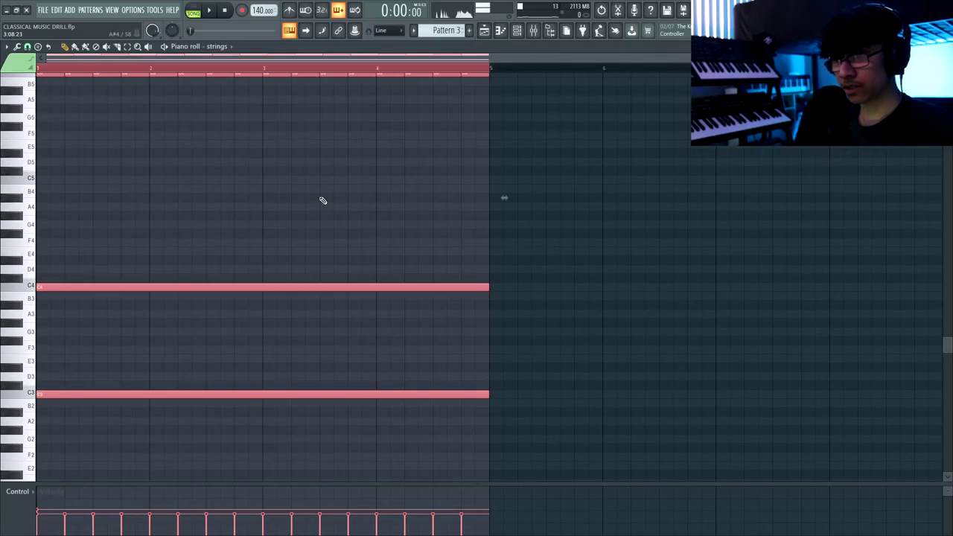
Paste Pattern 3's notes into a new Pattern 5 for the strings channel and play it in pattern mode
scroll(465, 30, down, 2)
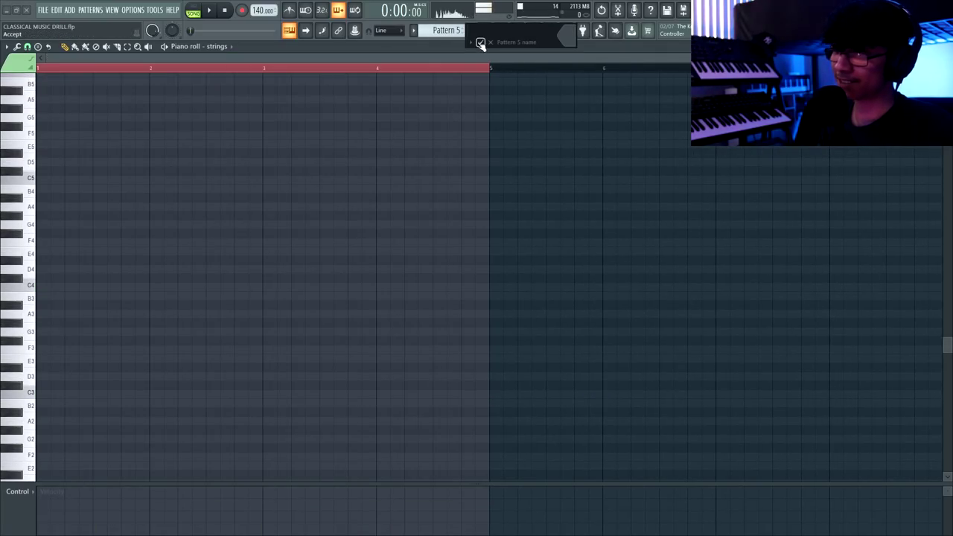
key(ctrl+v)
scroll(247, 119, up, 3)
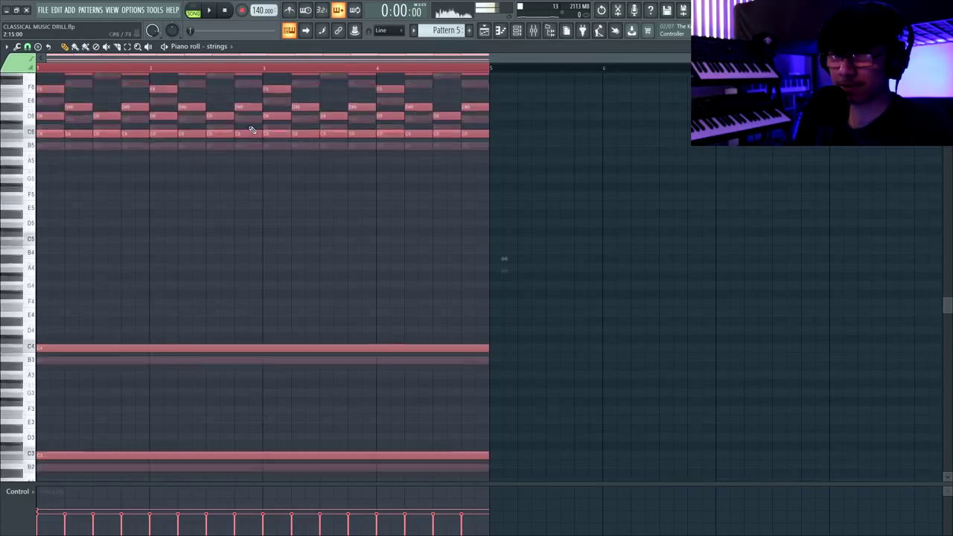
click(196, 15)
key(space)
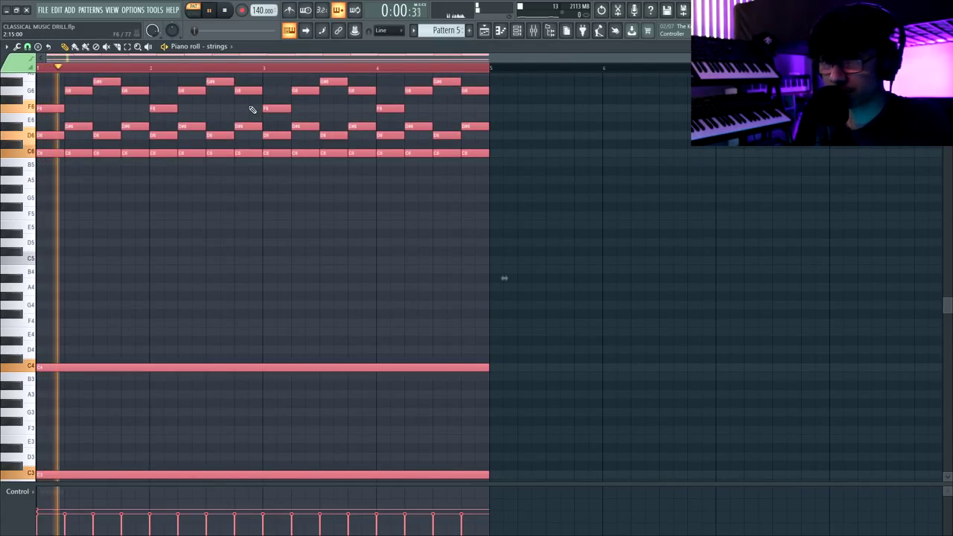
Reduce Pattern 5 to its upper chords one octave lower, starting at C5, and shorten every note to one step
scroll(291, 179, up, 2)
key(ctrl+d)
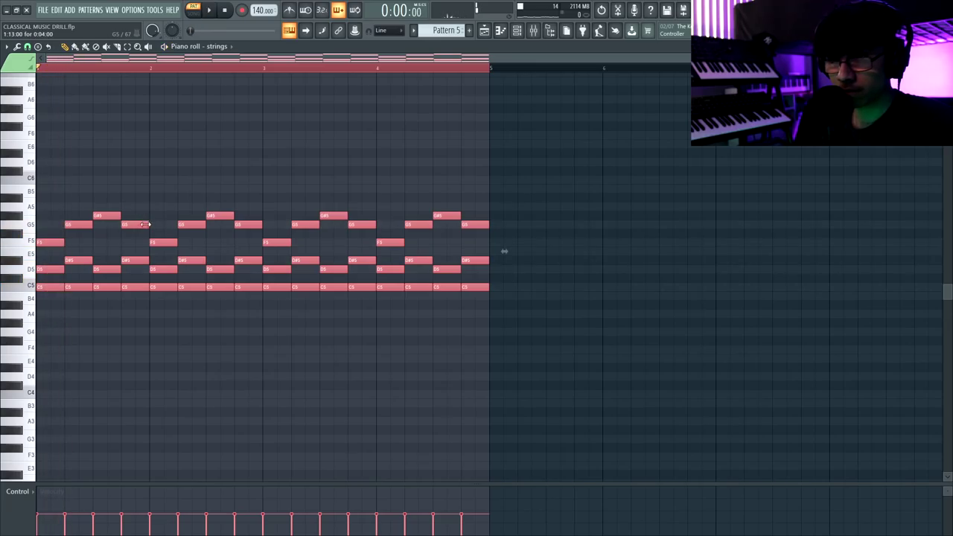
key(space)
drag(145, 224, 128, 224)
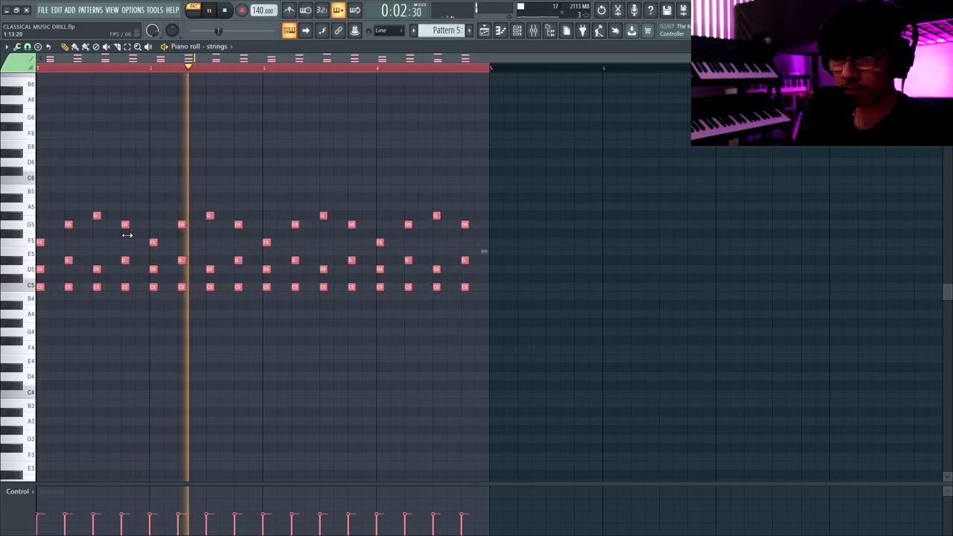
ctrl+click(133, 239)
key(space)
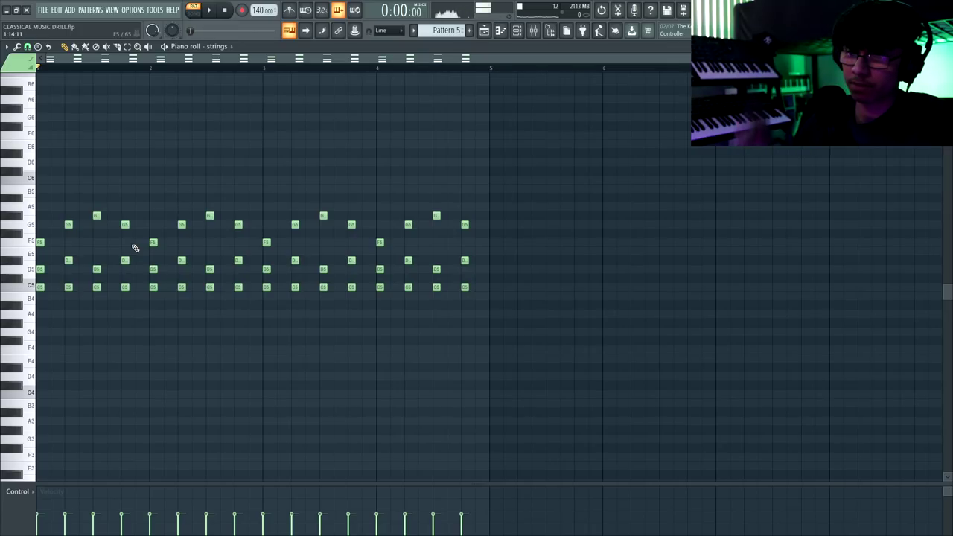
Play the short strings chords against the arrangement in song mode and check the strings channel in the channel rack
click(196, 10)
key(space)
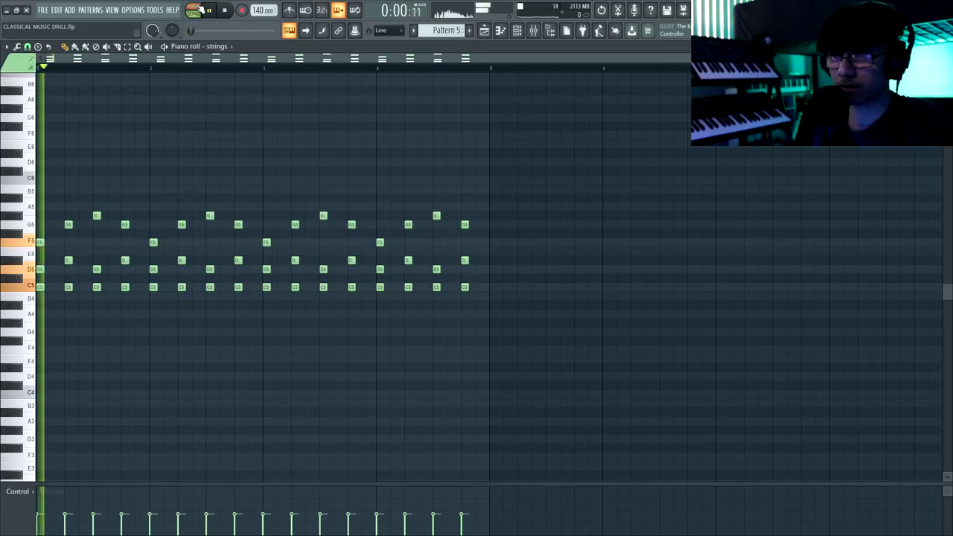
key(F6)
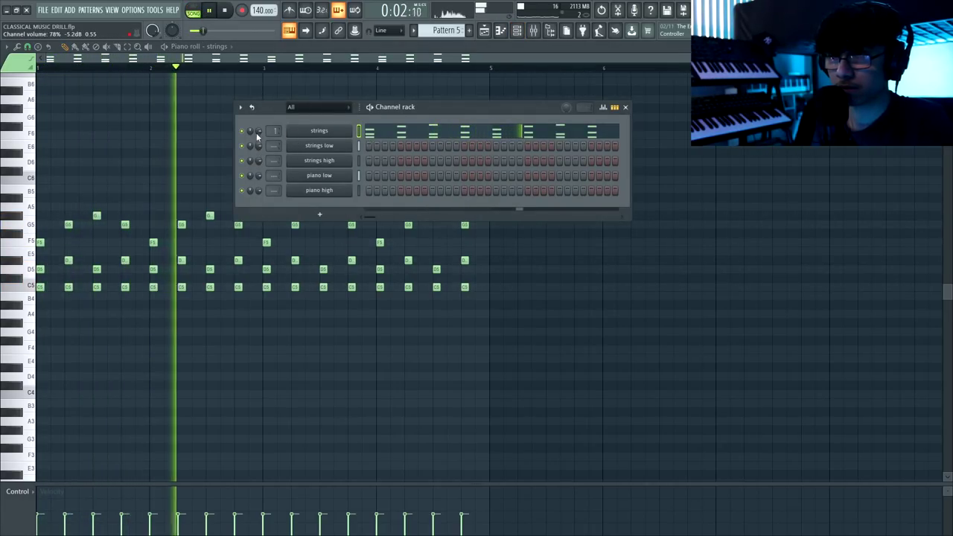
key(space)
drag(445, 108, 497, 112)
key(F6)
key(space)
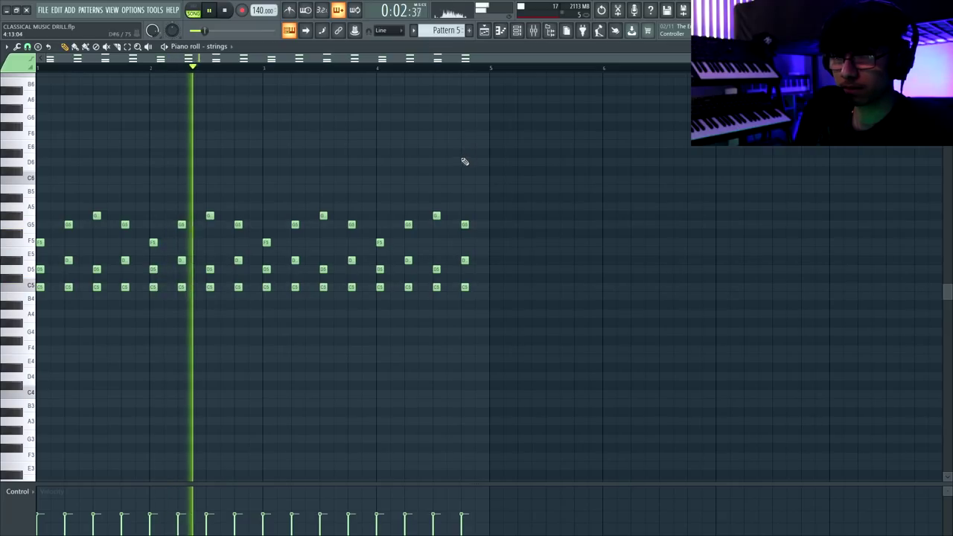
Place Pattern 5 at bars 1 and 5 on Track 3 and make the second clip unique
key(ctrl+a)
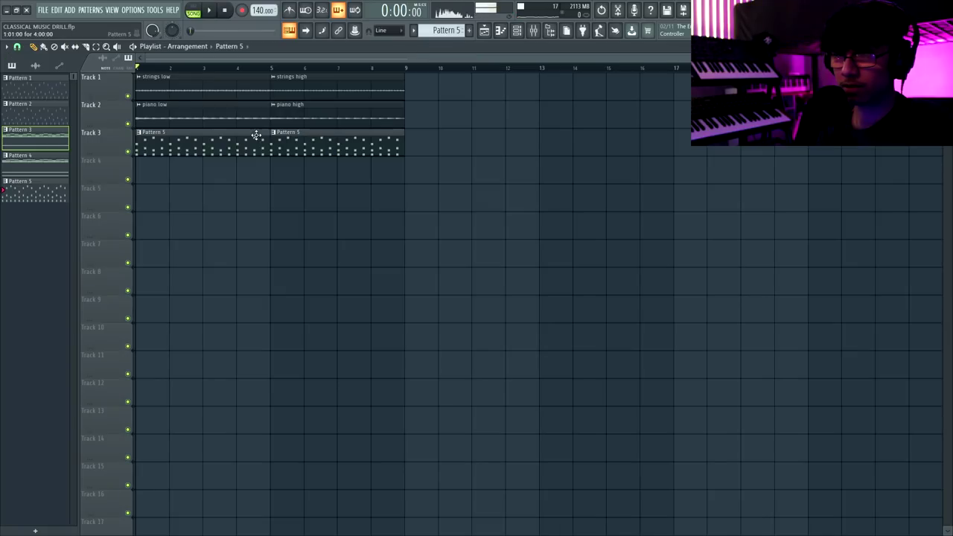
click(277, 132)
click(296, 199)
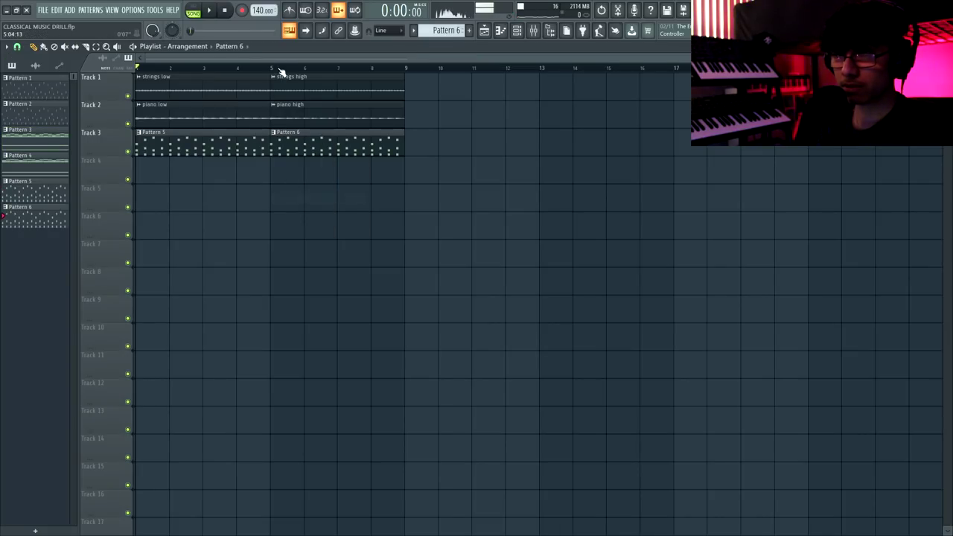
Raise the notes of the bar 5 strings pattern one octave, and play the arrangement from bar 5
double_click(305, 145)
key(space)
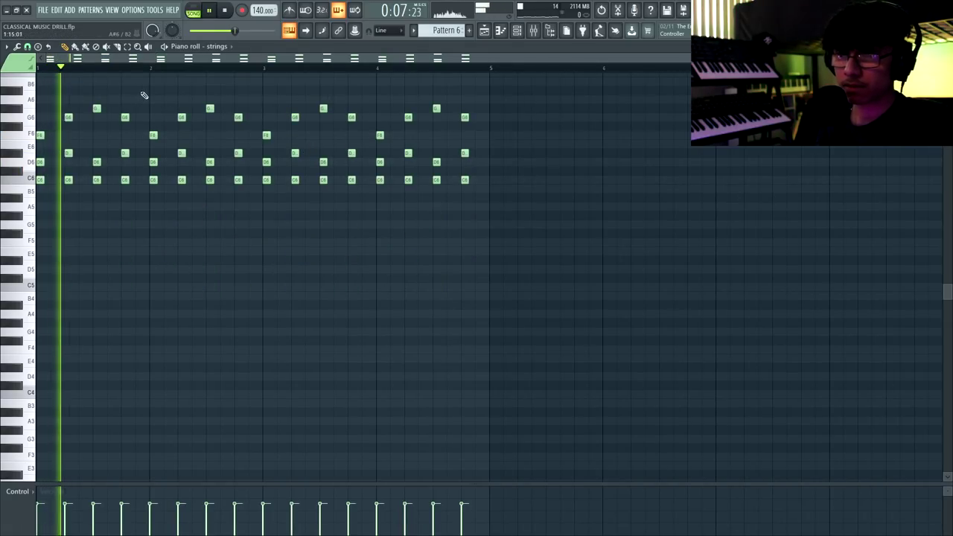
key(F5)
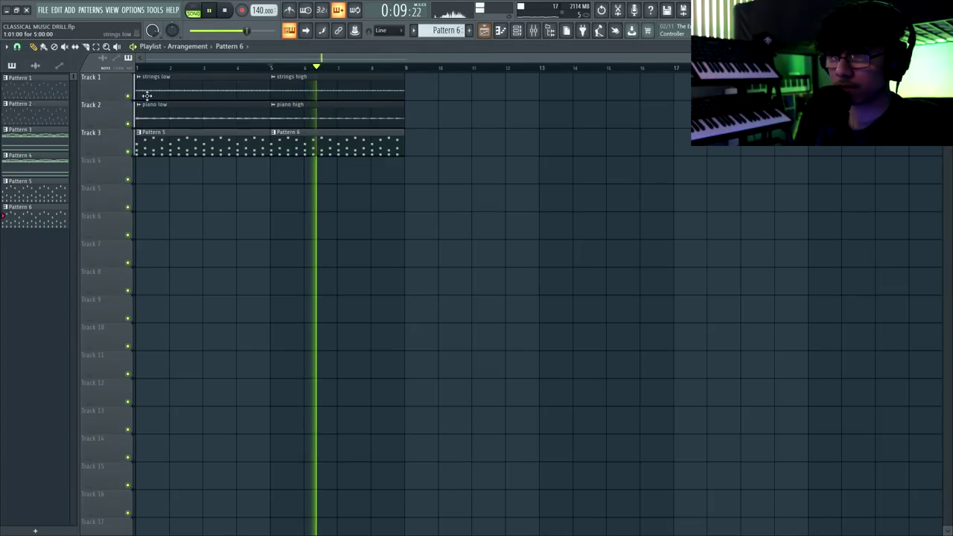
Stop playback, convert Patterns 5 and 6 to audio clips, and name them "string chords low" and "string chords high"
key(space)
right_click(39, 221)
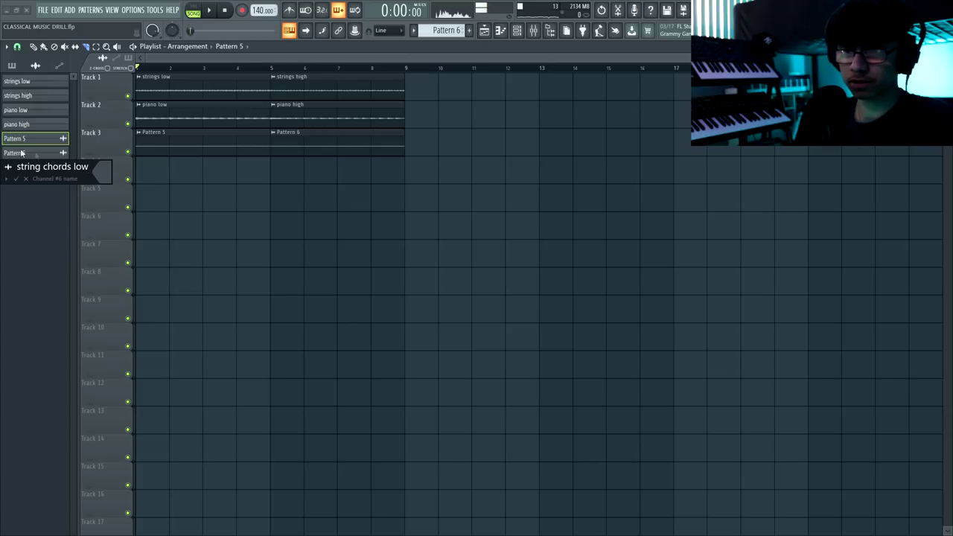
click(78, 179)
click(15, 195)
right_click(32, 156)
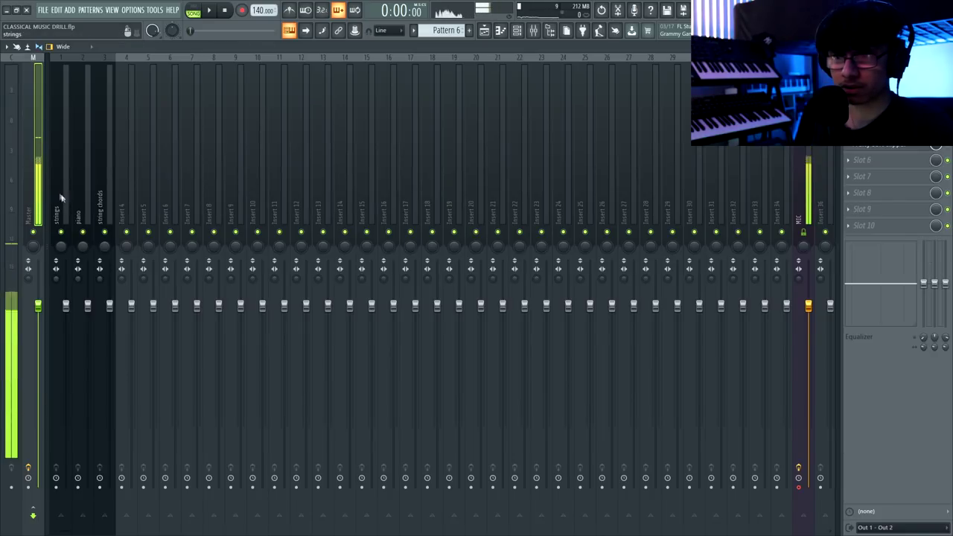
Route the strings, piano and string chords mixer tracks only to Insert 4
click(65, 209)
click(27, 183)
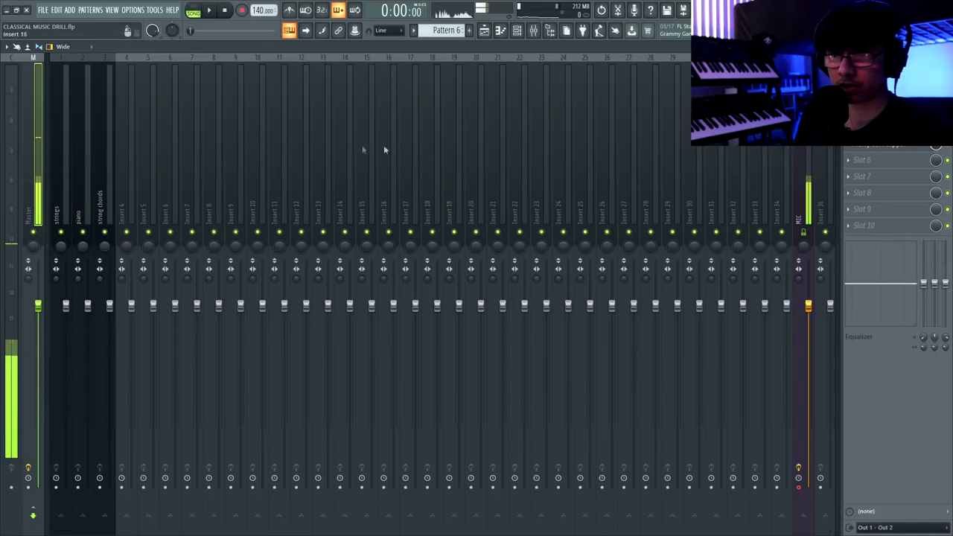
click(692, 377)
key(space)
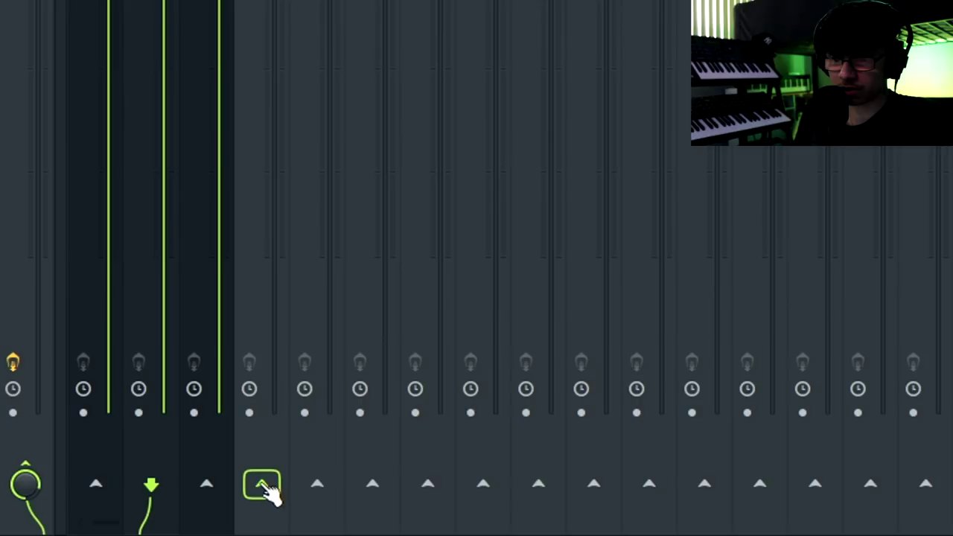
right_click(128, 513)
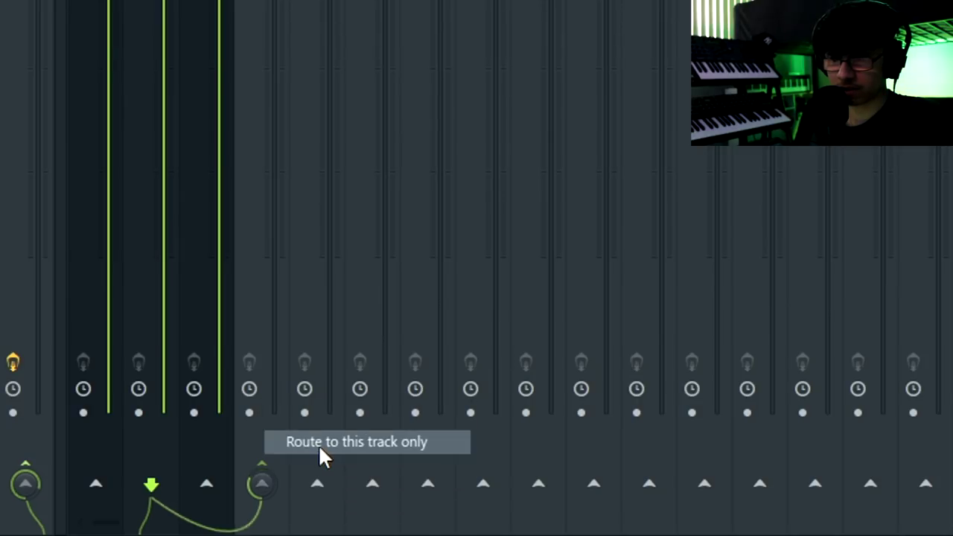
click(149, 498)
Add the HalfTime effect to Insert 4 and move its window clear of the mixer tracks
click(129, 175)
right_click(127, 176)
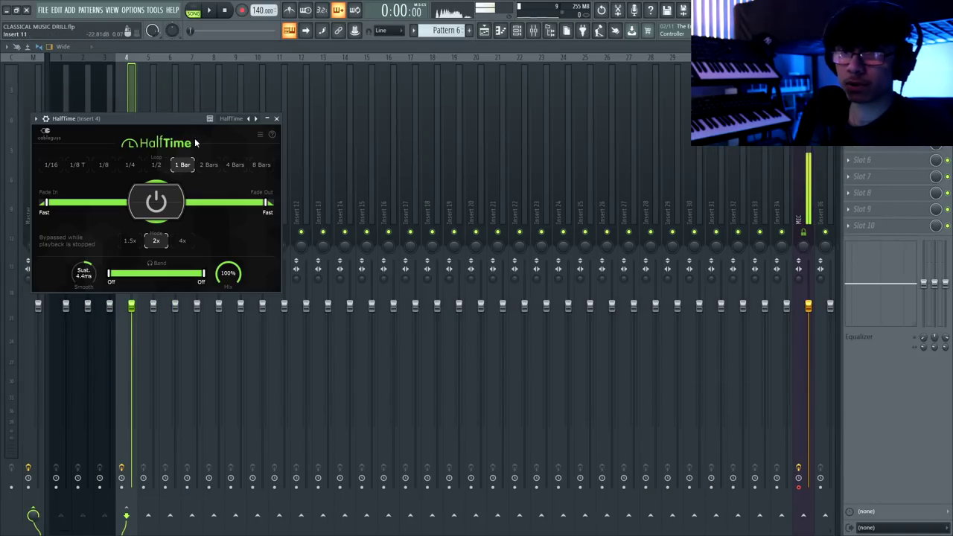
drag(192, 118, 401, 114)
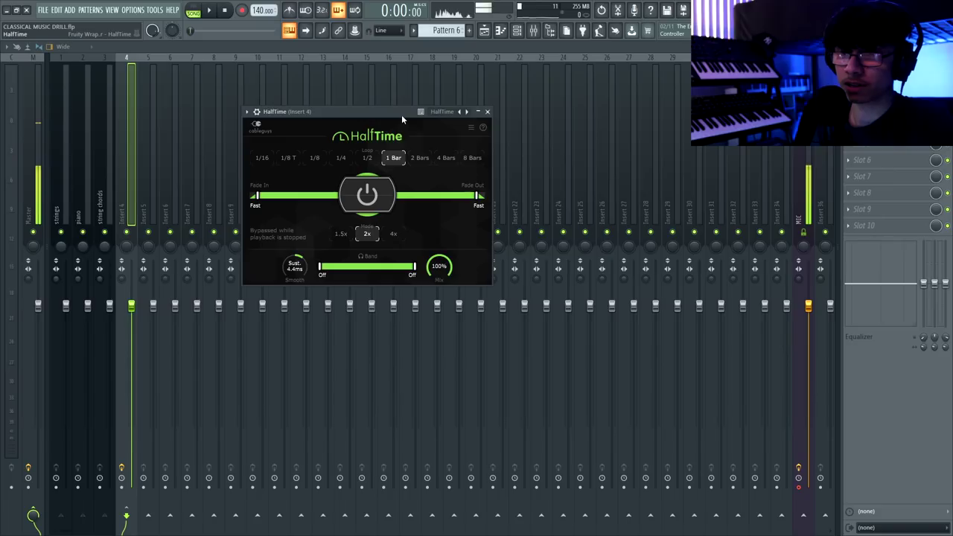
Try Gross Beat in the second effect slot of Insert 4, using the Momentary preset with the 1/2 Speed time effect
click(847, 94)
click(707, 368)
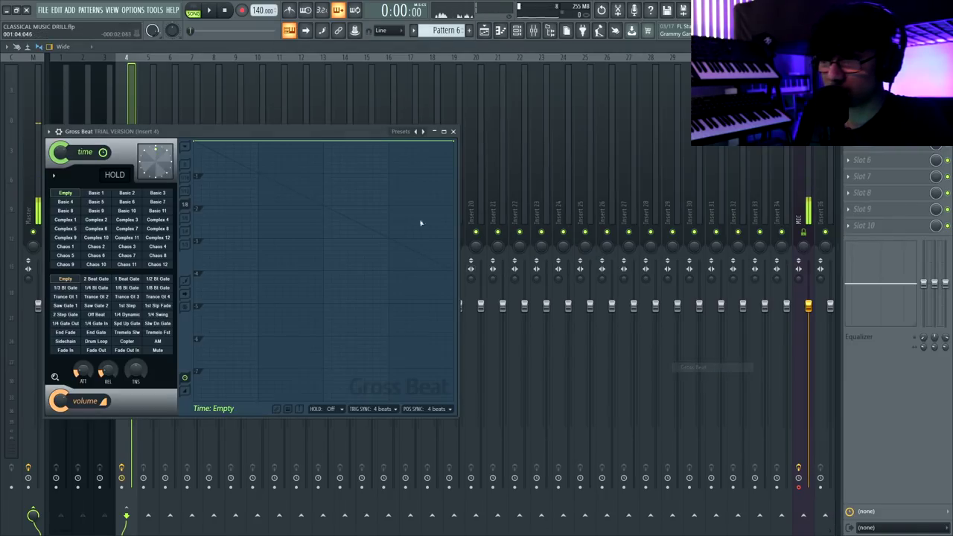
click(407, 134)
click(428, 165)
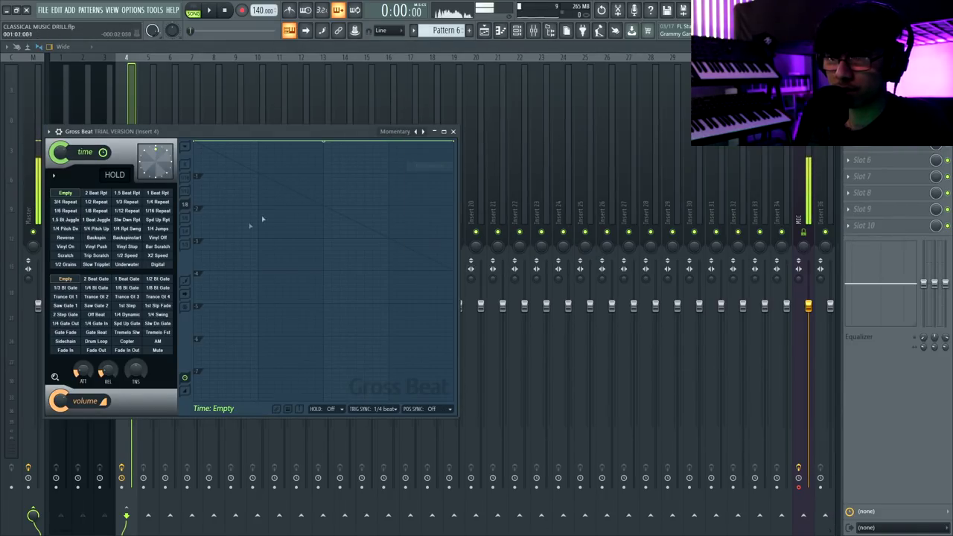
click(126, 256)
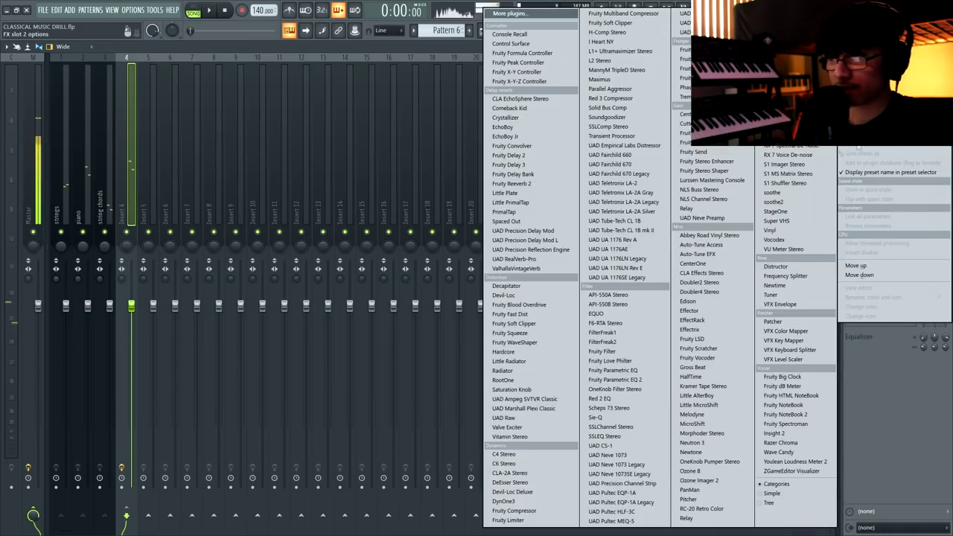
Add Fruity Parametric EQ 2 to the second effect slot of Insert 4 and choose one of its presets
click(632, 381)
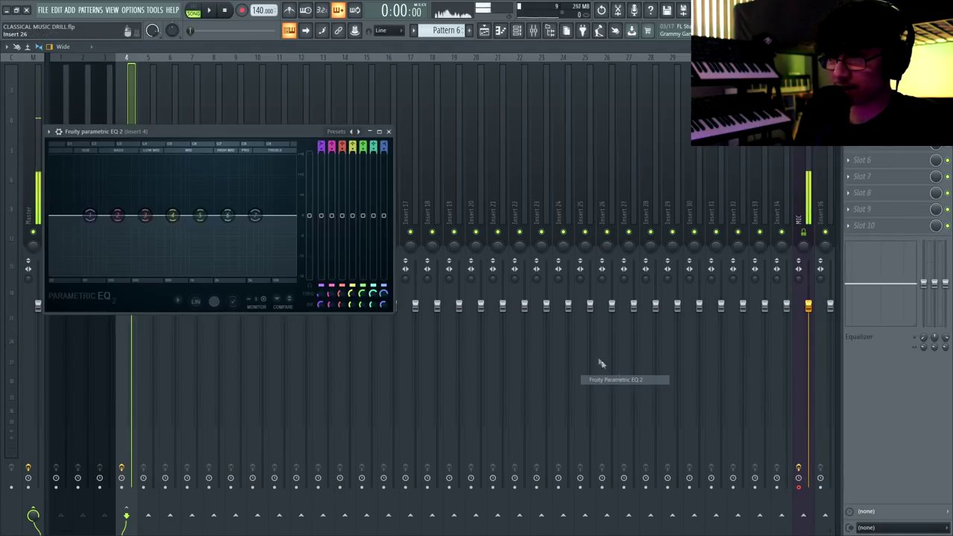
drag(304, 126, 443, 114)
click(478, 115)
click(498, 148)
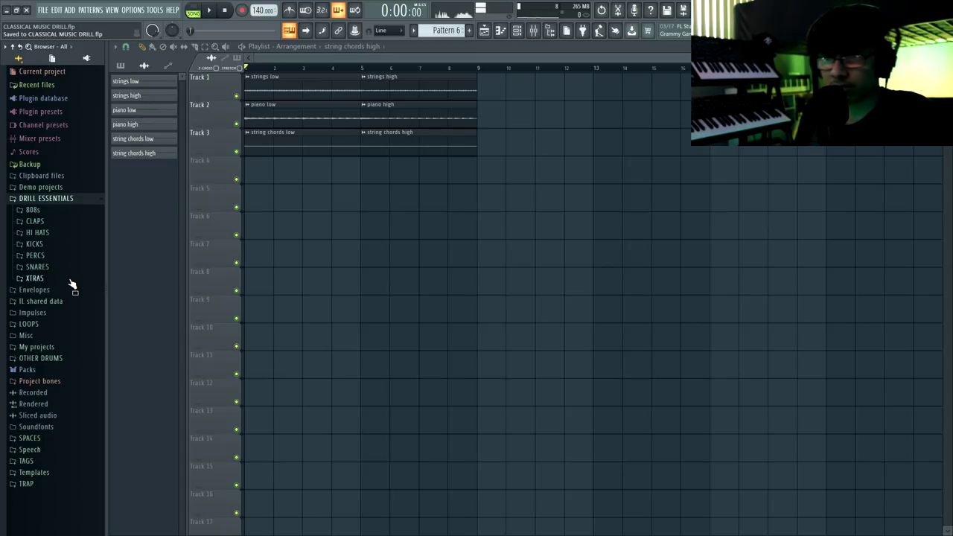
Open the 808 6, SNARE 5 and SNARE 6 samples from DRILL ESSENTIALS in new channels
click(37, 211)
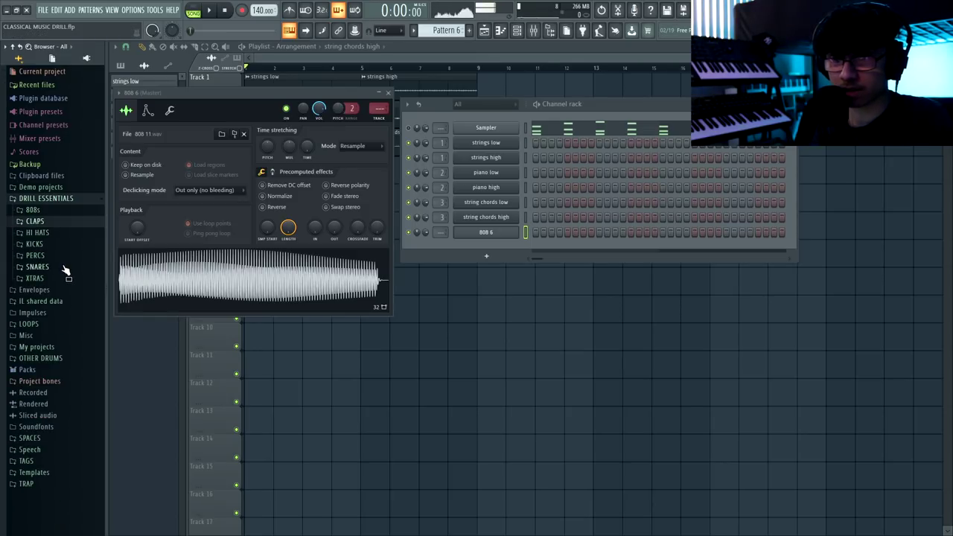
click(65, 268)
right_click(64, 330)
click(77, 339)
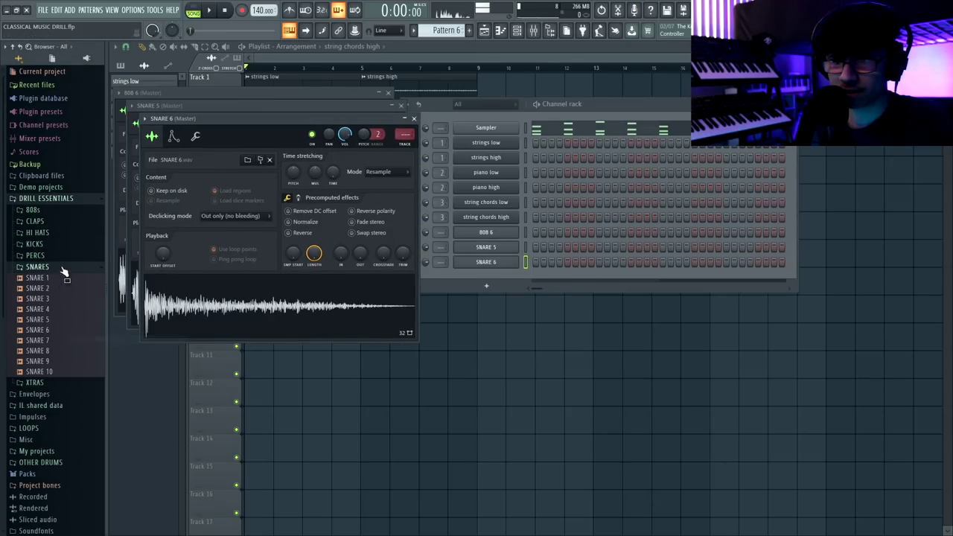
Open the HI HAT 5, PERC 9 and XTRA 1 samples from DRILL ESSENTIALS in new channels
click(63, 269)
click(59, 234)
right_click(65, 346)
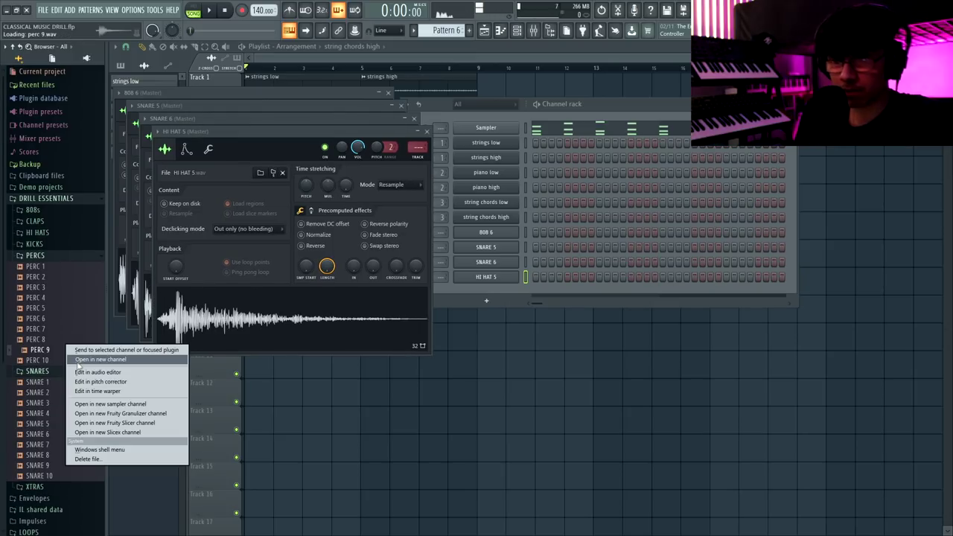
click(76, 359)
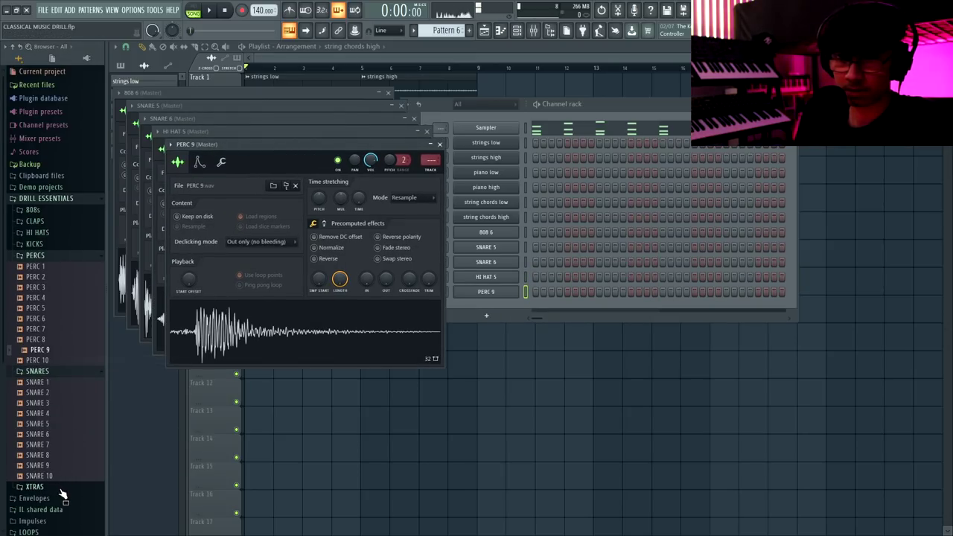
click(62, 489)
right_click(61, 362)
click(67, 373)
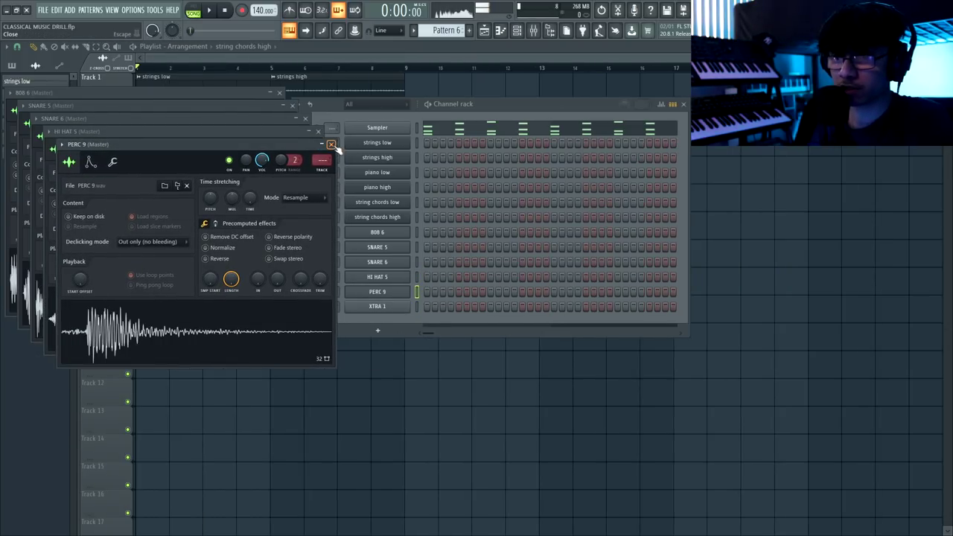
Close the open sample channel windows and add KICK 1 to the channel rack
click(331, 143)
click(318, 131)
click(305, 119)
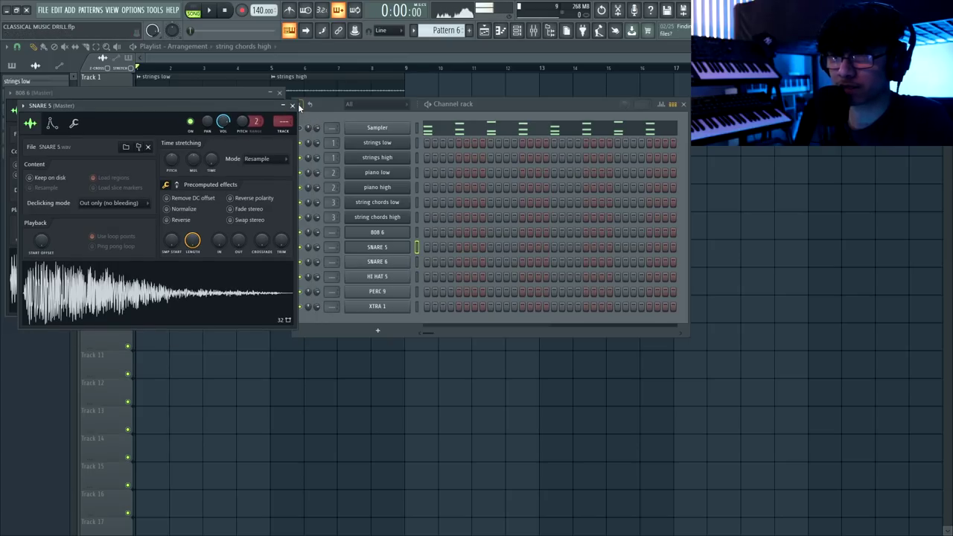
click(293, 104)
click(279, 93)
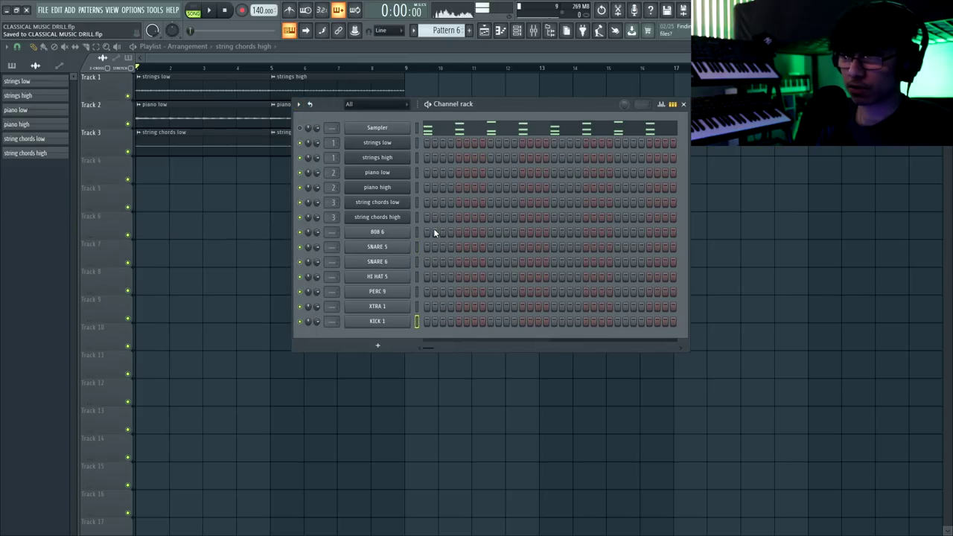
Enable the volume envelope of the 808 6 channel with maximum hold and with attack, decay, sustain and release at zero
click(394, 237)
click(39, 110)
drag(90, 91, 353, 109)
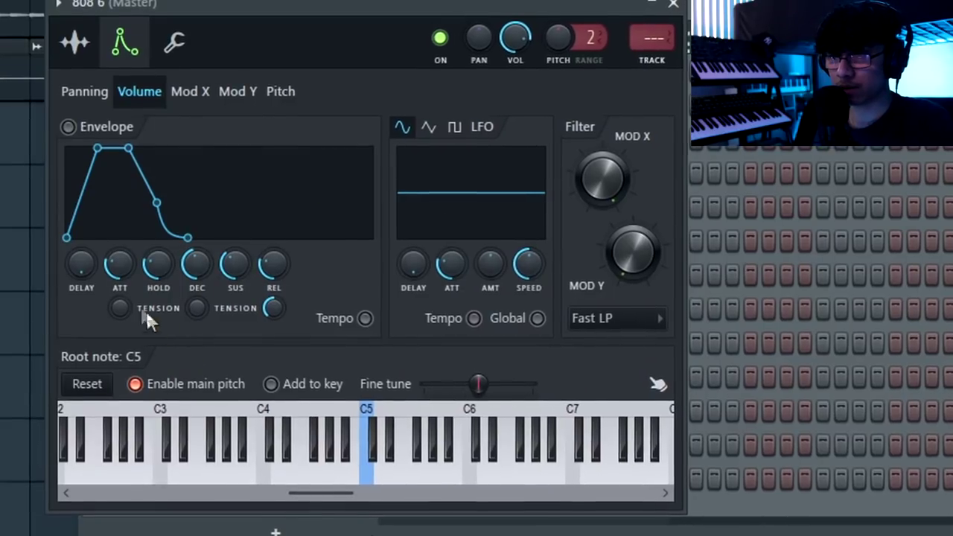
drag(120, 266, 120, 316)
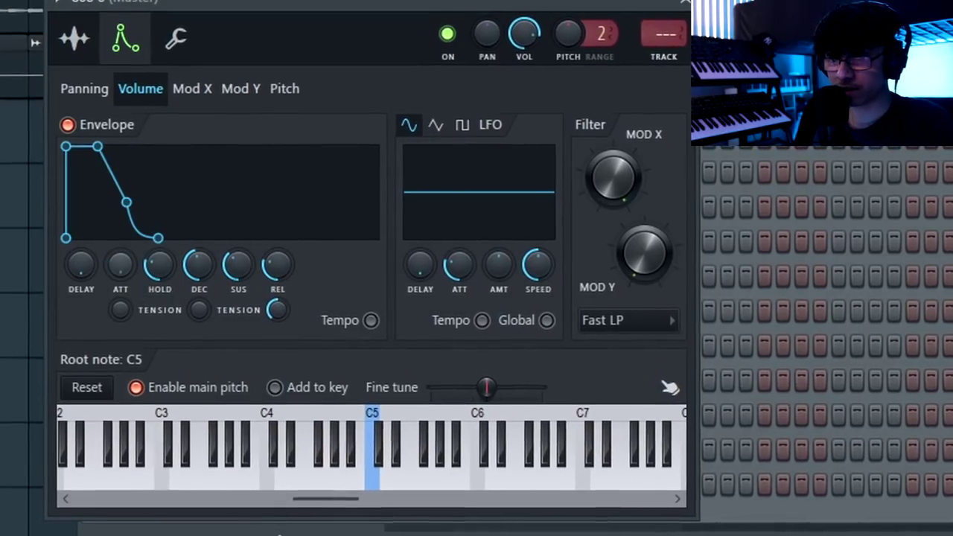
drag(155, 267, 155, 201)
drag(195, 266, 206, 320)
drag(247, 268, 247, 328)
drag(289, 267, 304, 317)
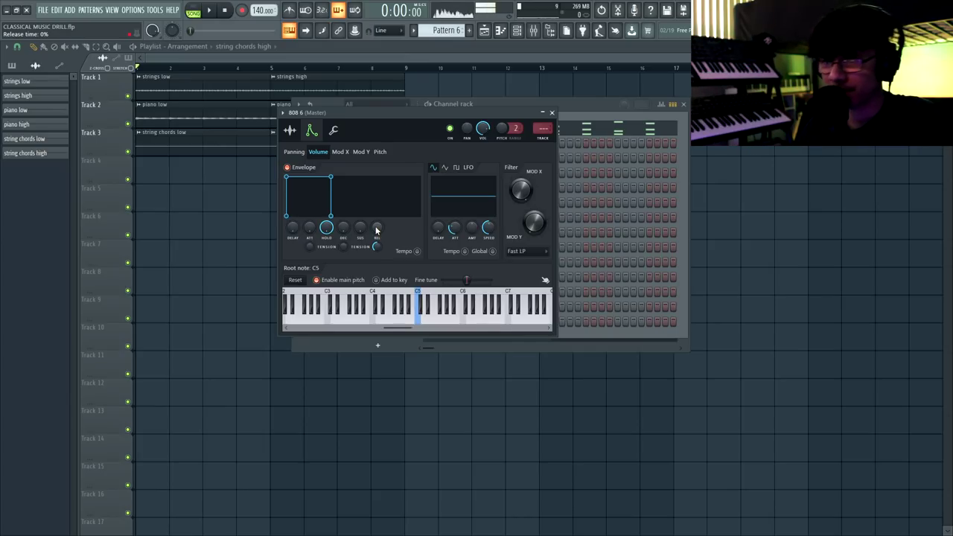
click(291, 130)
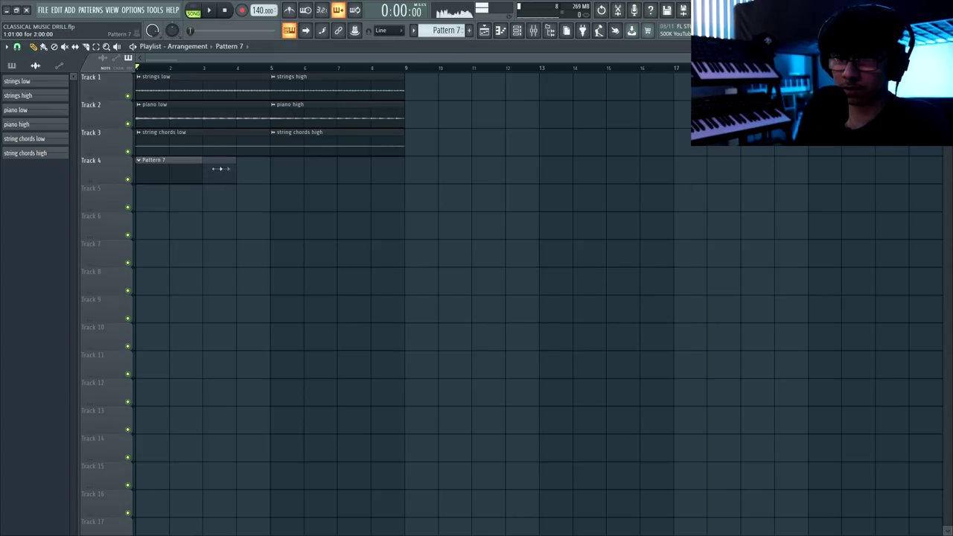
Place Pattern 7 at bar 1 on Track 4, put SNARE 5 hits on steps 9 and 29, and play it with the melody
click(500, 32)
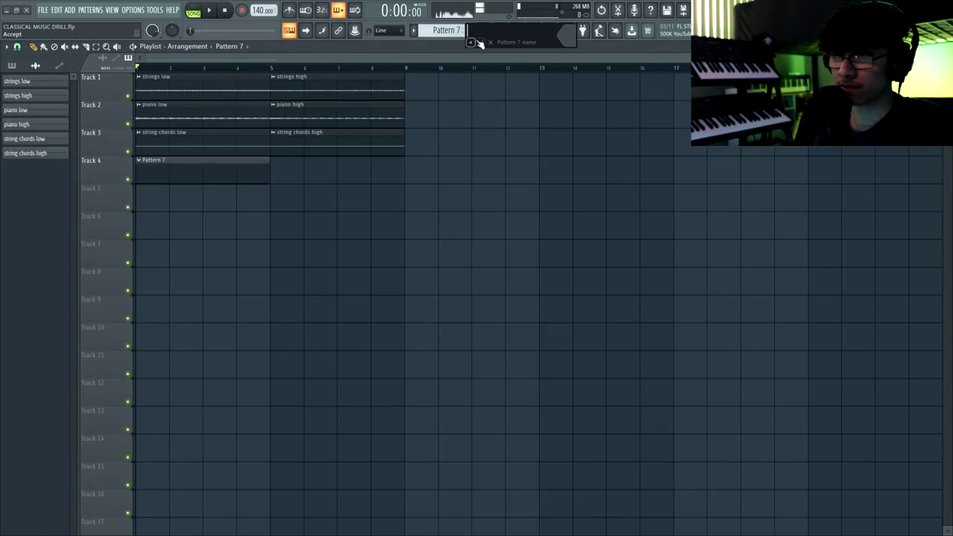
key(F6)
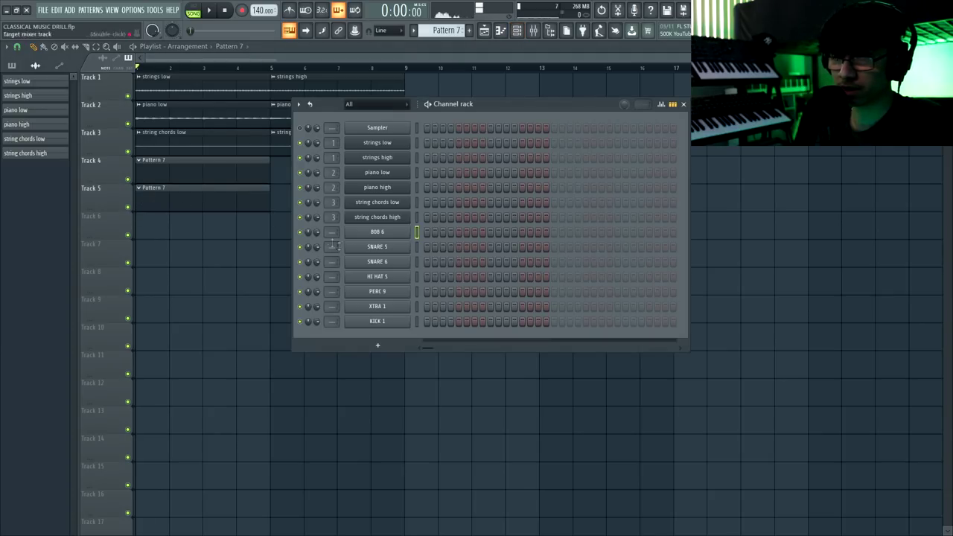
click(490, 247)
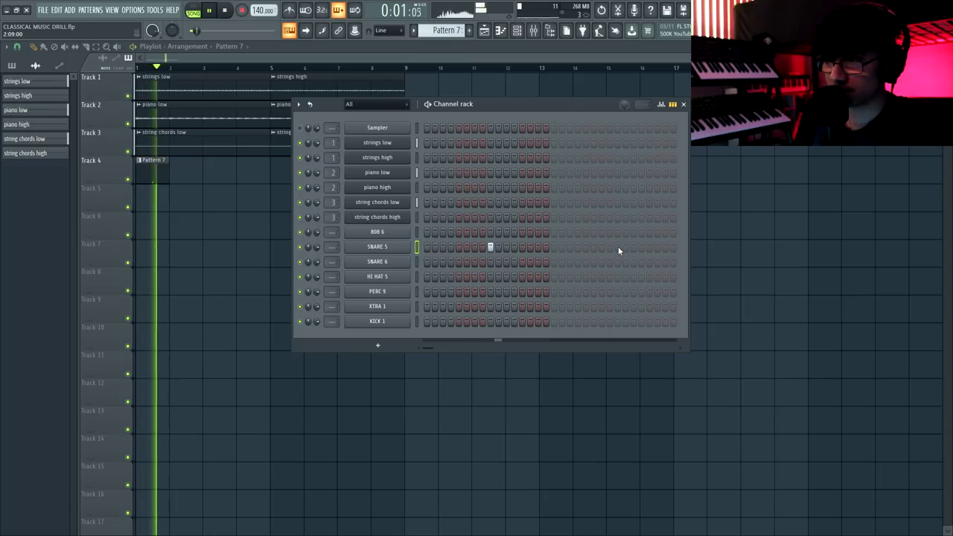
click(618, 247)
key(space)
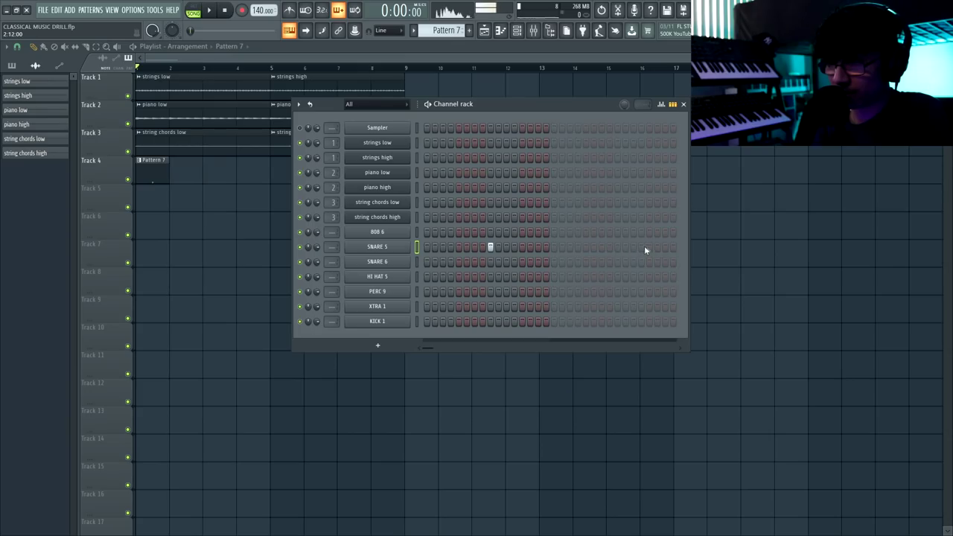
click(649, 247)
key(space)
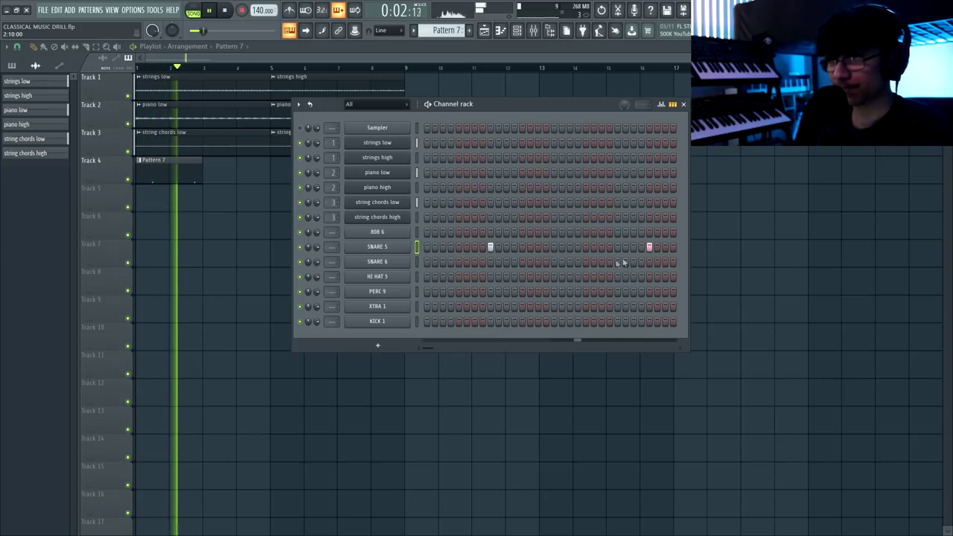
Place a unique Pattern 8 at bar 3 with an extra snare hit near its end, and repeat Pattern 7 at bar 5
key(F6)
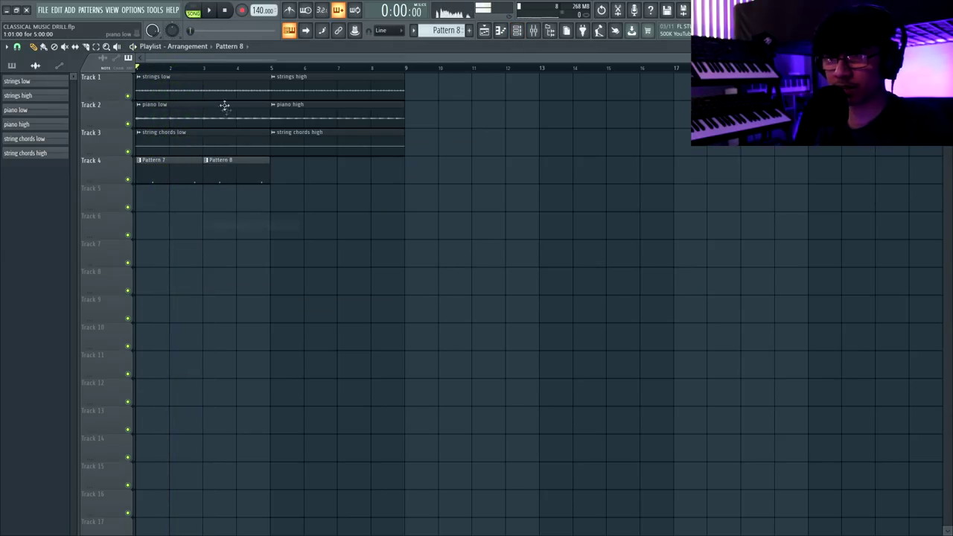
key(F6)
key(space)
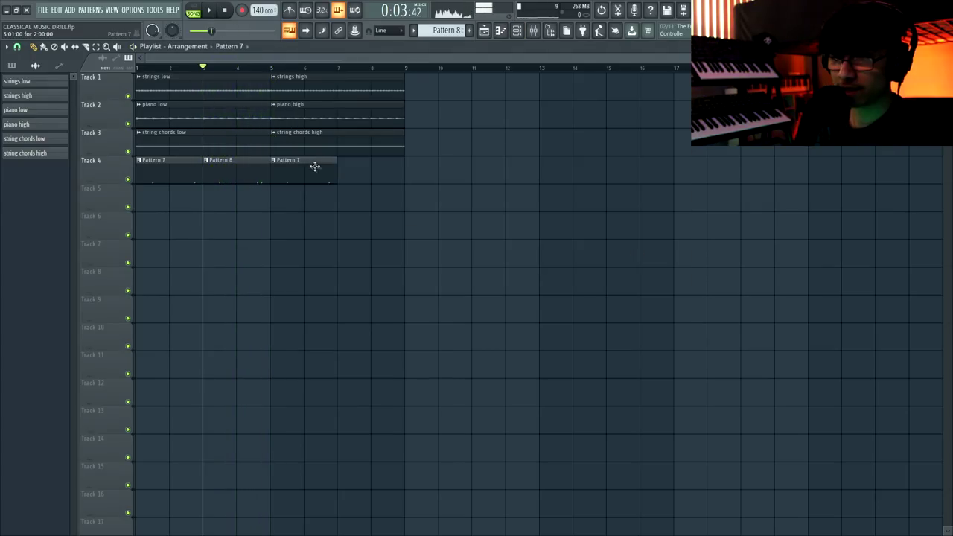
Create Pattern 9 at bar 7 on Track 4 with SNARE 5 hits on steps 9, 25 and 29, playing the arrangement alongside
click(469, 31)
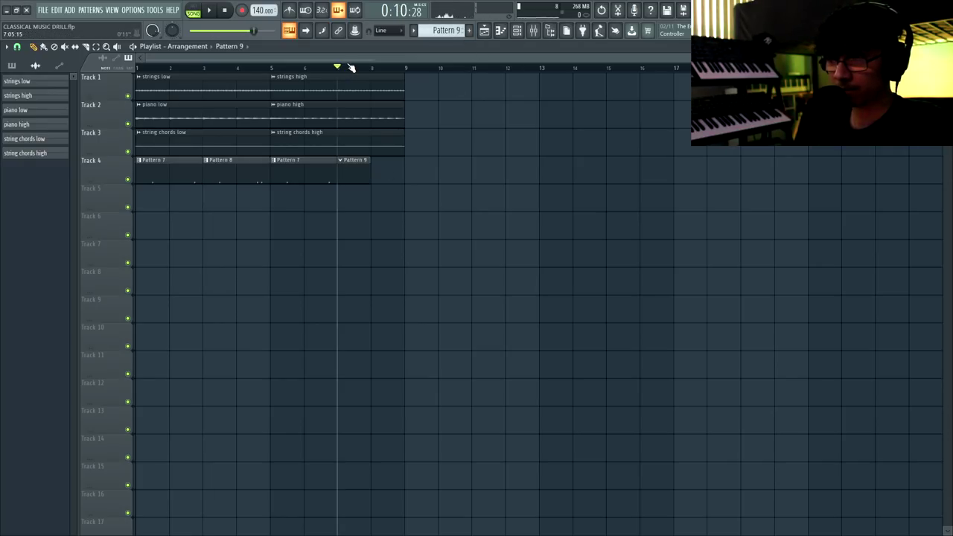
key(F6)
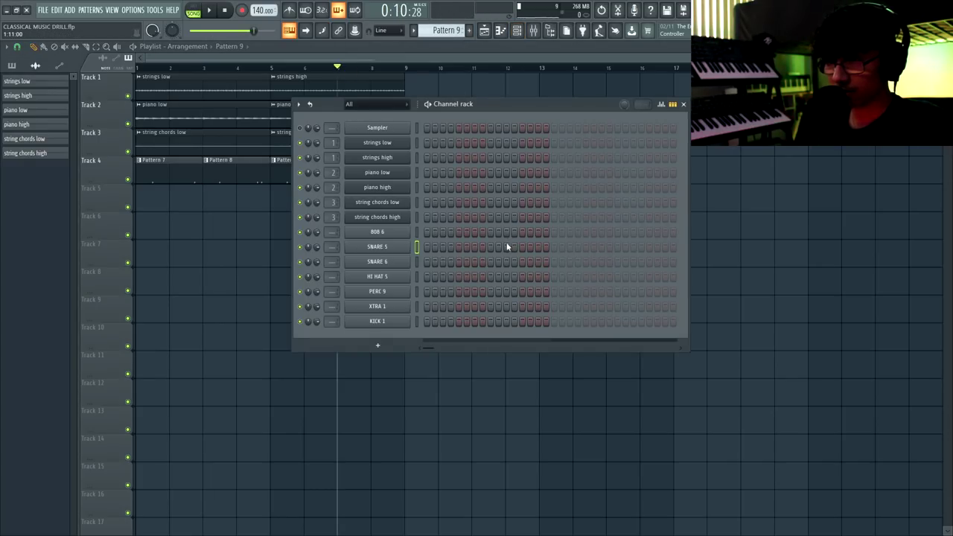
key(space)
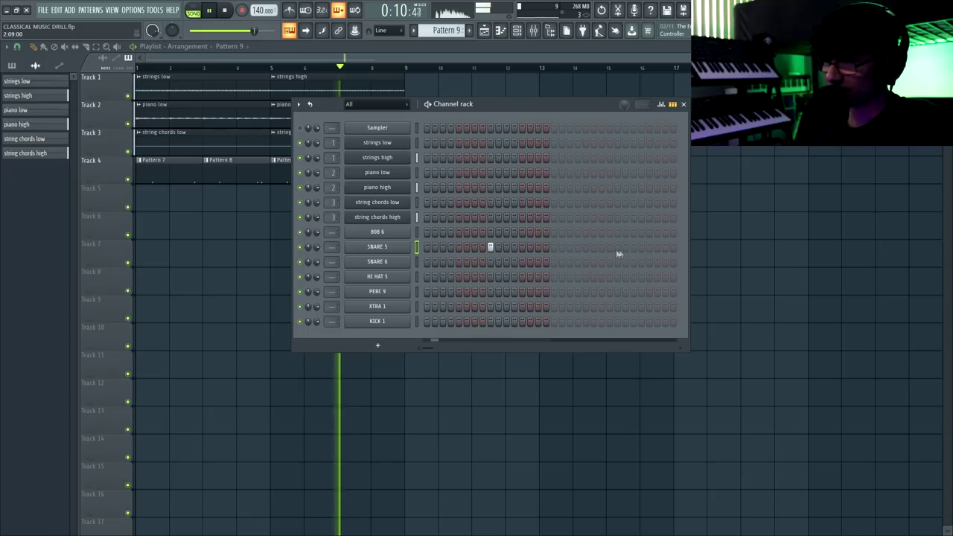
click(617, 247)
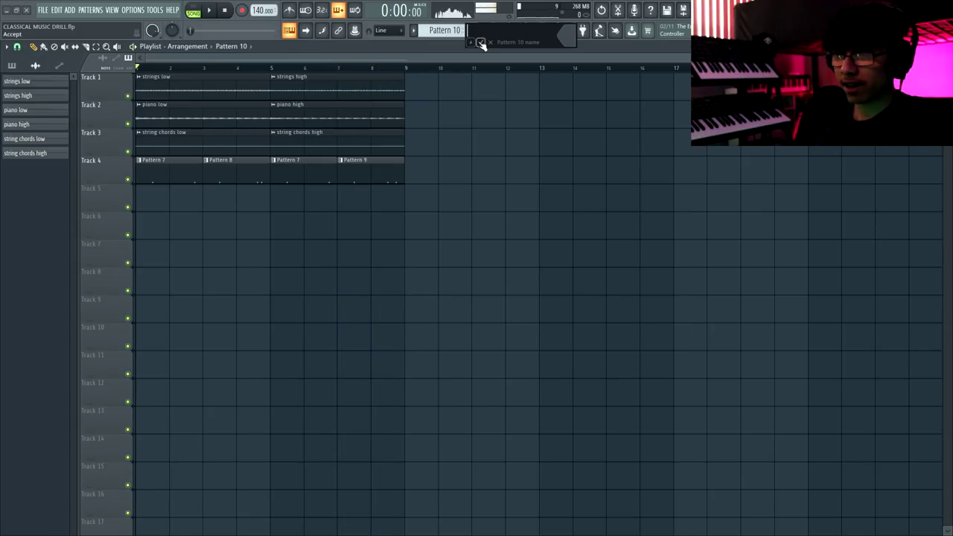
Create Pattern 10 and place it at bar 1 on Track 5
click(481, 42)
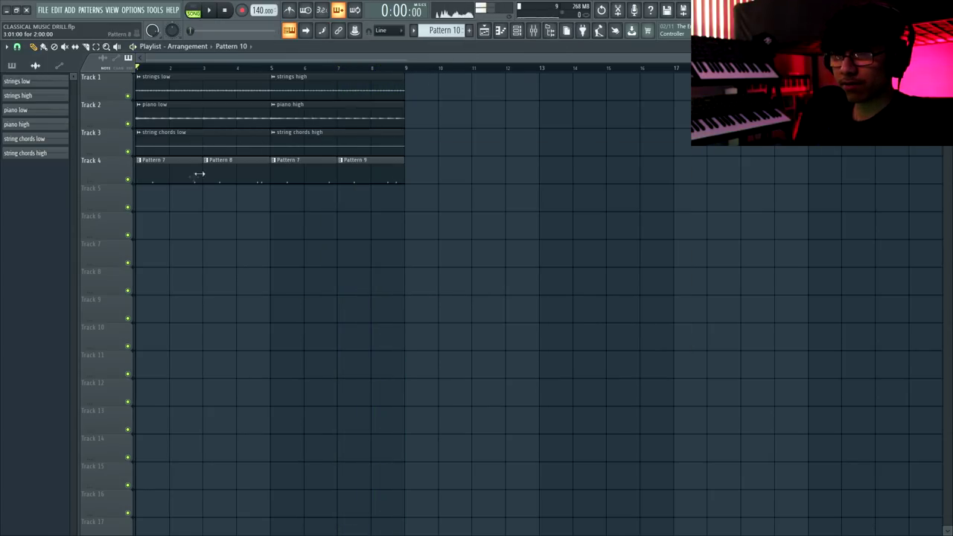
click(182, 196)
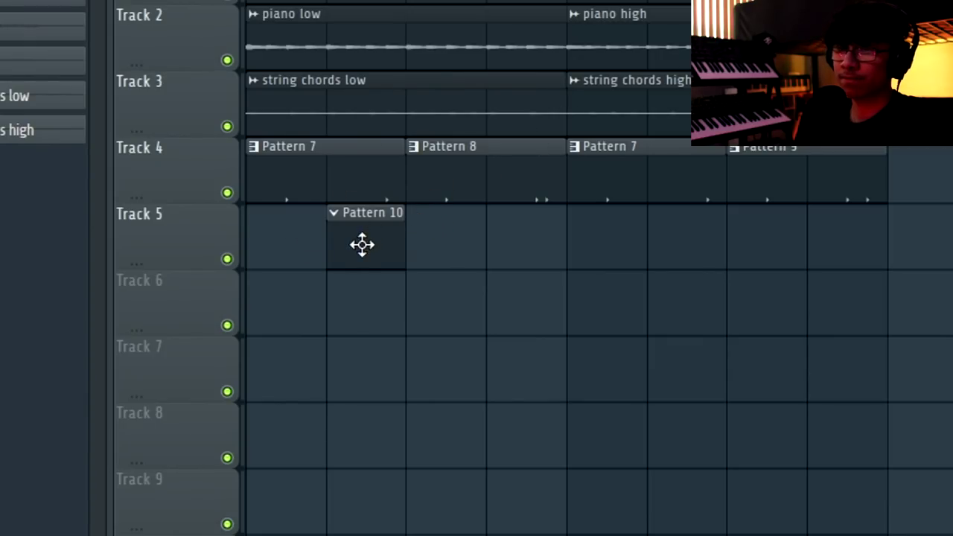
drag(363, 240, 203, 237)
Draw C5 notes for the 808 6 at the starts of bars 1 and 3 and midway through bar 2, auditioning the timing
click(500, 31)
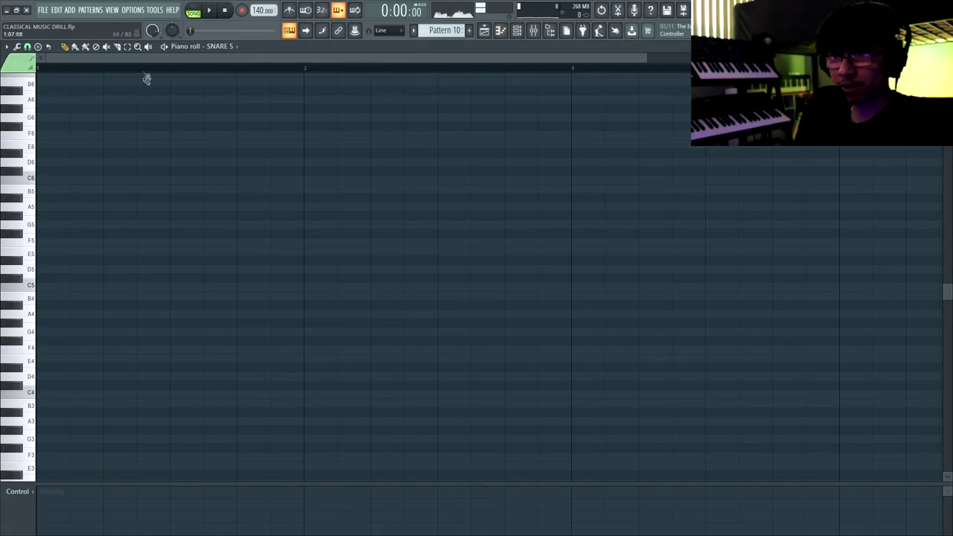
click(58, 296)
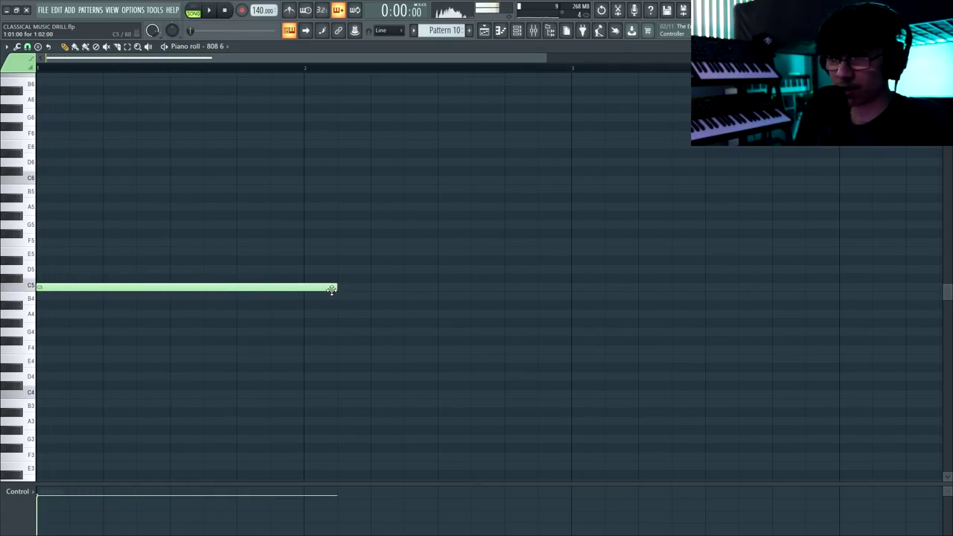
drag(335, 288, 192, 291)
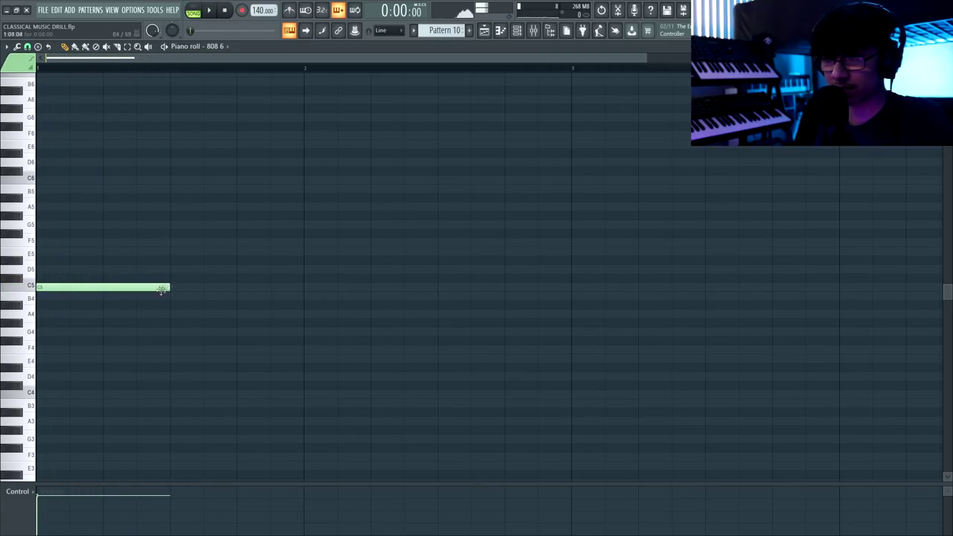
key(space)
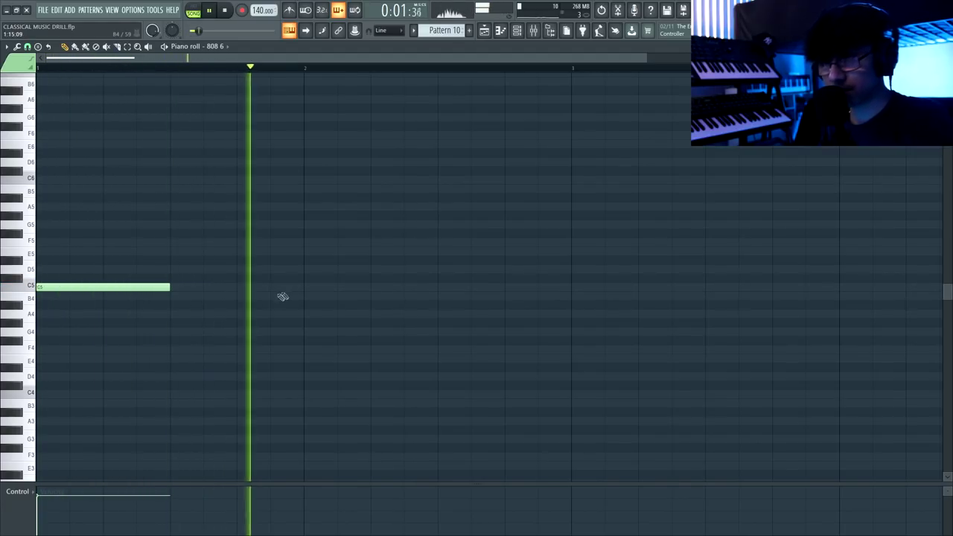
click(438, 291)
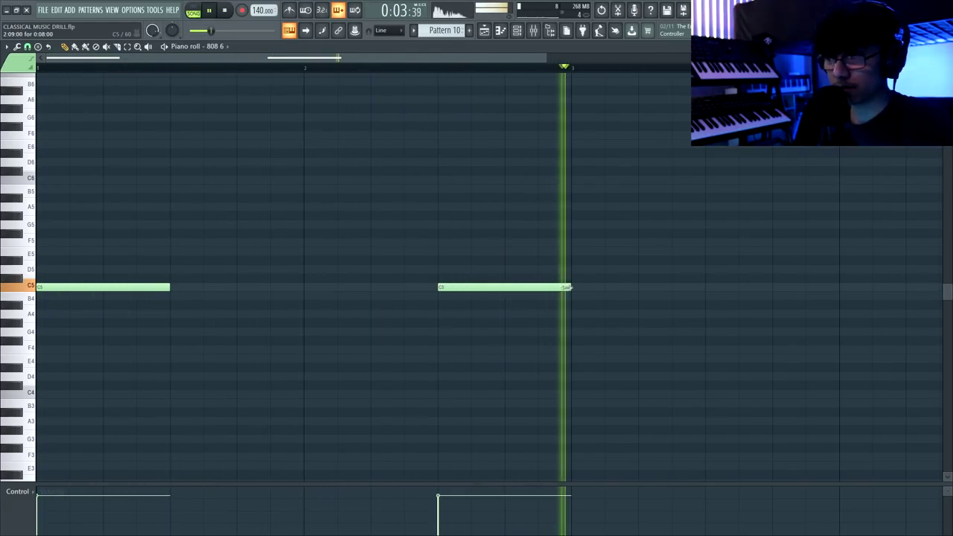
scroll(563, 286, down, 3)
key(space)
key(ctrl+s)
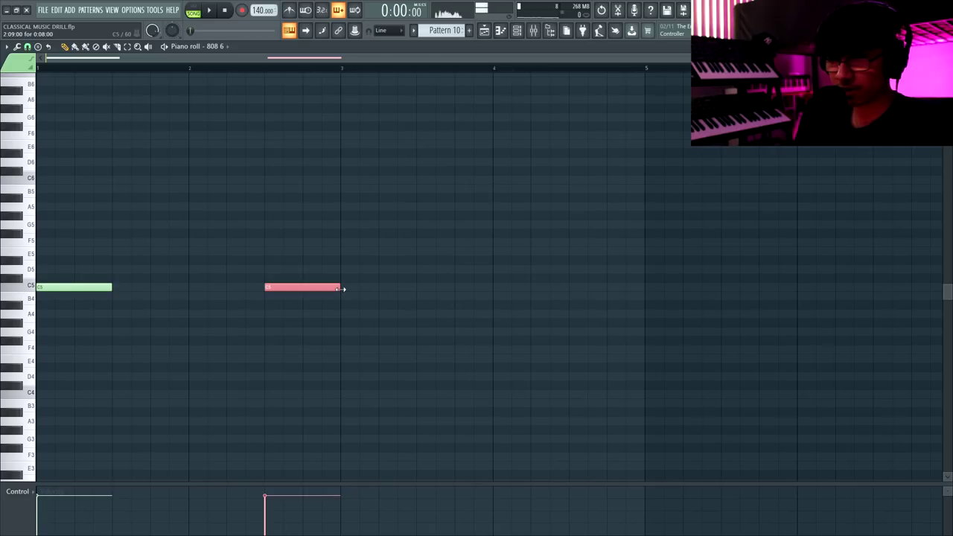
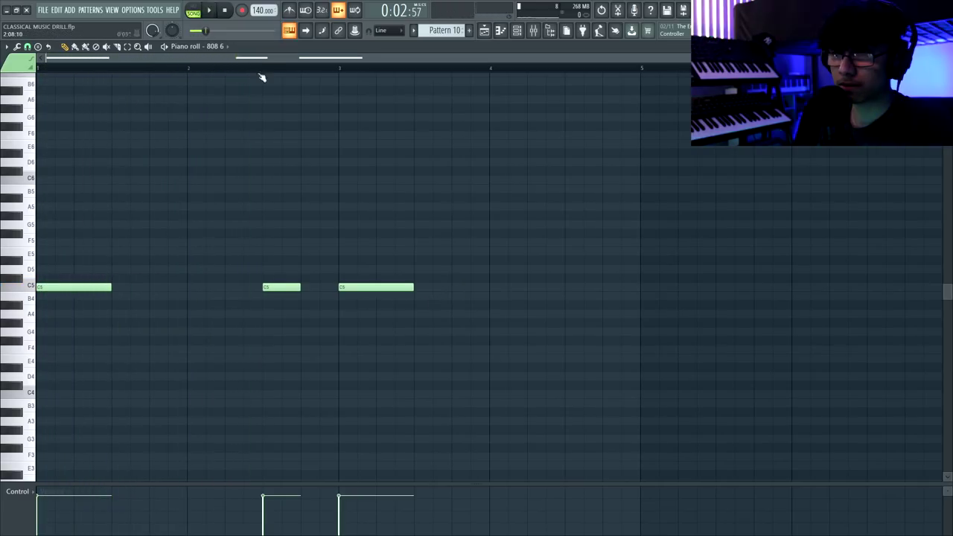
Add a C5 note on the last beat of bar 3 and a C6 slide note starting at 3:15 over it
click(261, 71)
click(458, 288)
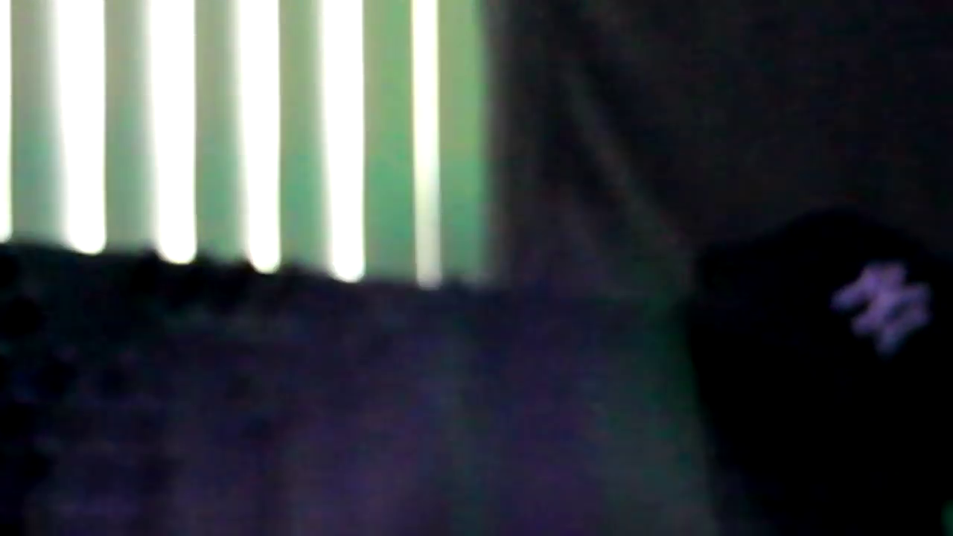
click(483, 187)
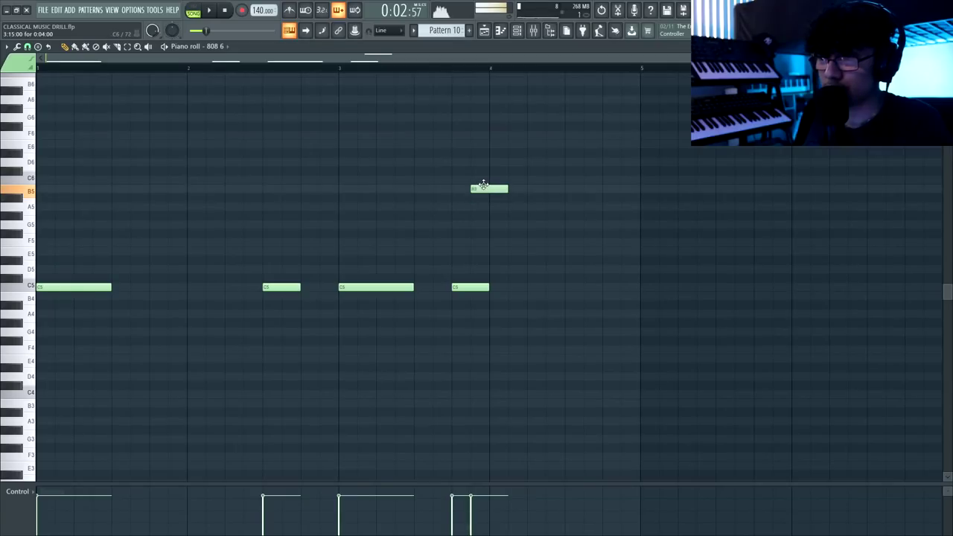
double_click(488, 180)
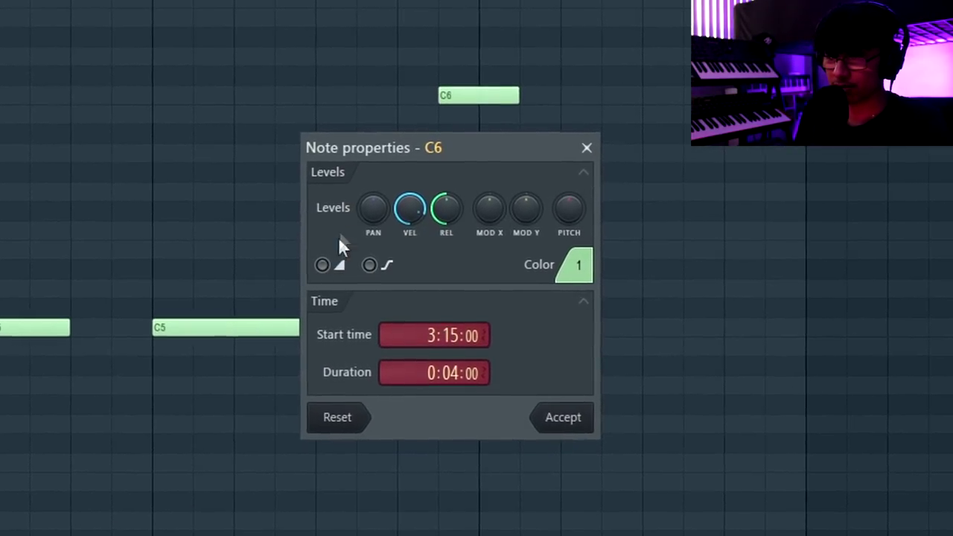
click(322, 265)
click(566, 420)
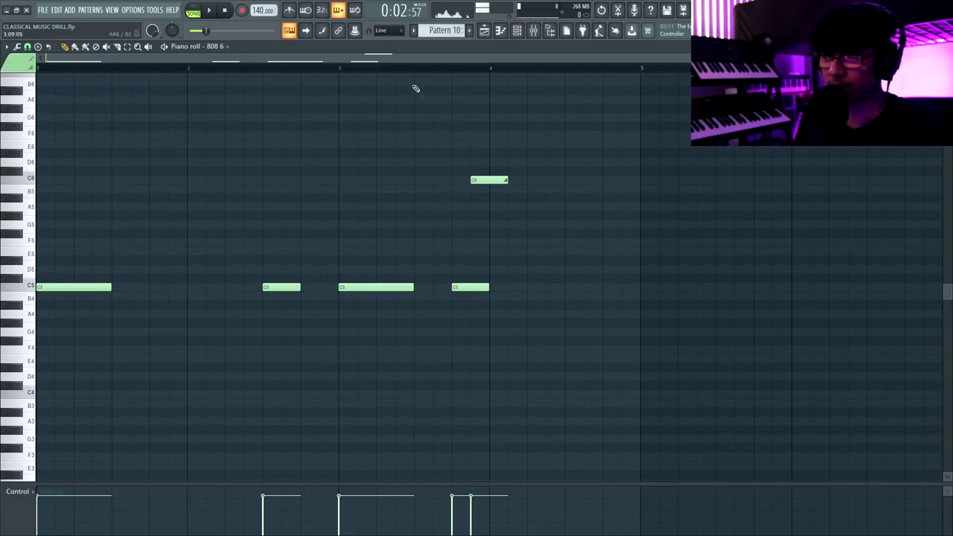
Shorten the C6 slide and fill bar 4 with a G5 note, a C5 slide, three C5 notes, and short E5 and G5 slides
key(space)
click(493, 181)
right_click(495, 181)
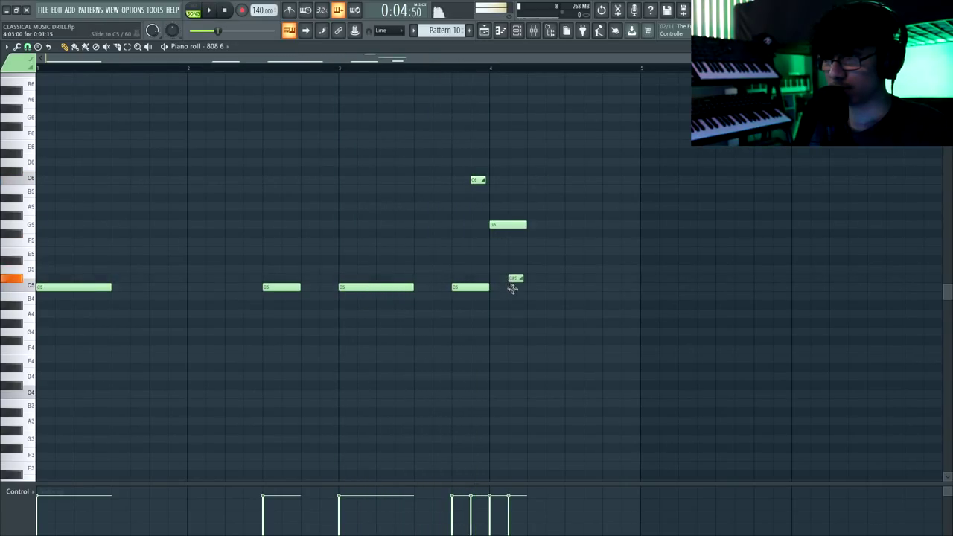
key(space)
drag(512, 288, 563, 290)
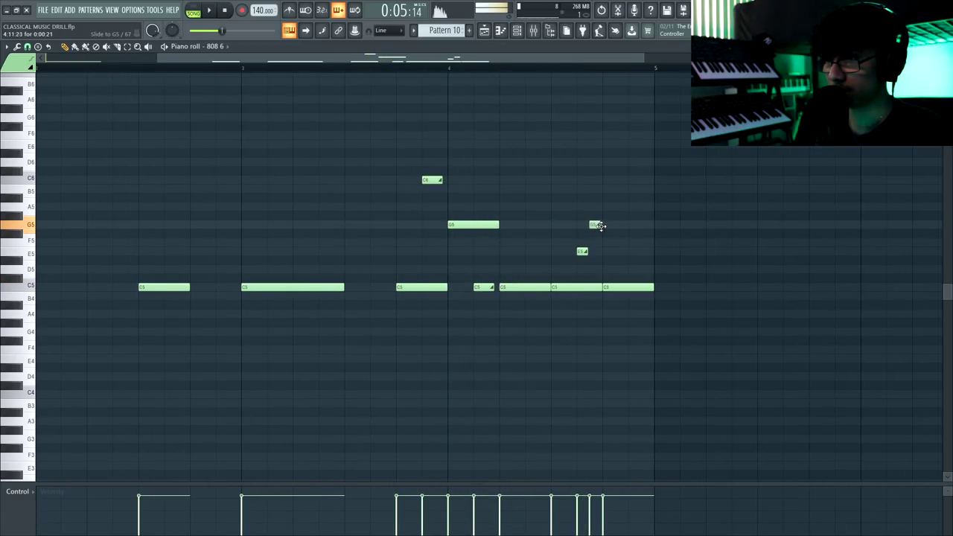
key(space)
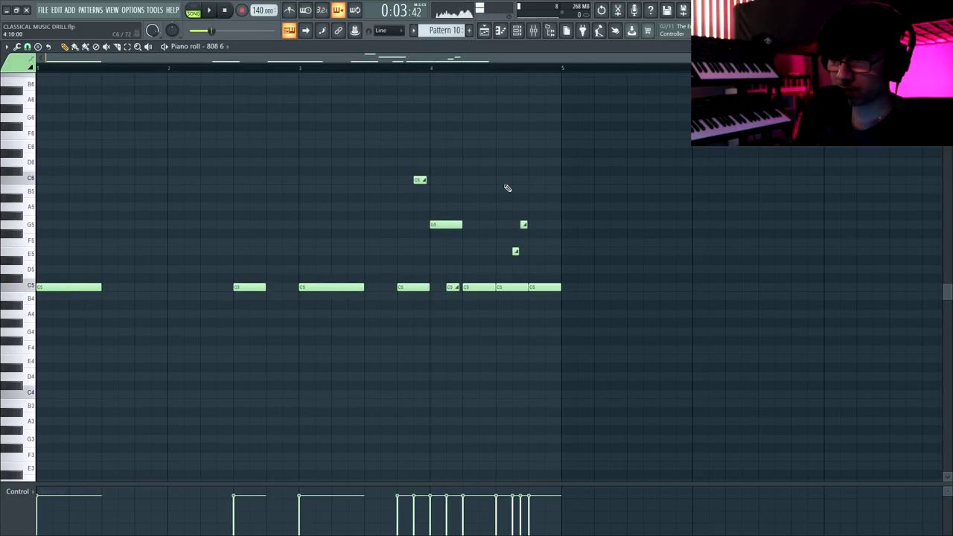
drag(485, 186, 626, 369)
ctrl+click(529, 337)
scroll(476, 260, down, 1)
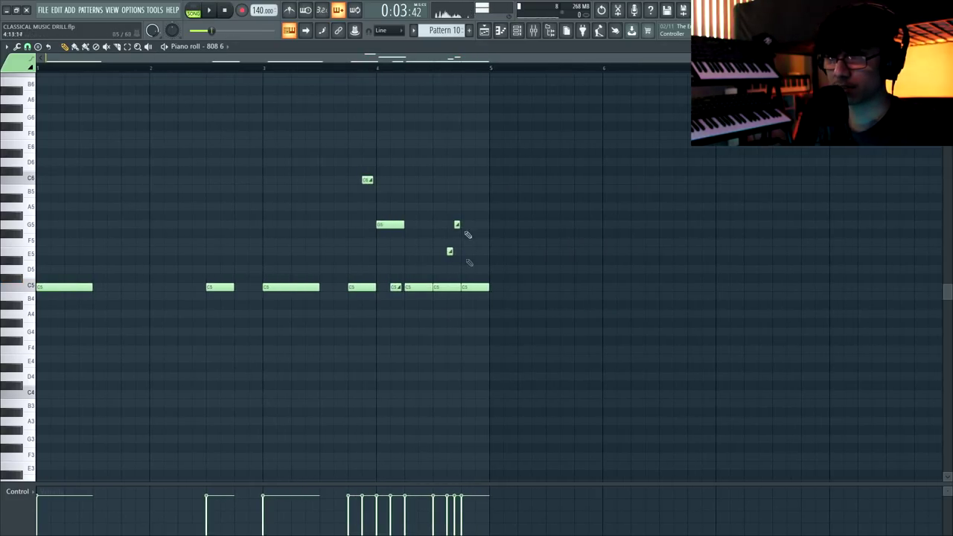
Repeat the 808 pattern at bar 5 on Track 5 and make the copy unique as Pattern 11
click(483, 30)
click(273, 188)
click(304, 254)
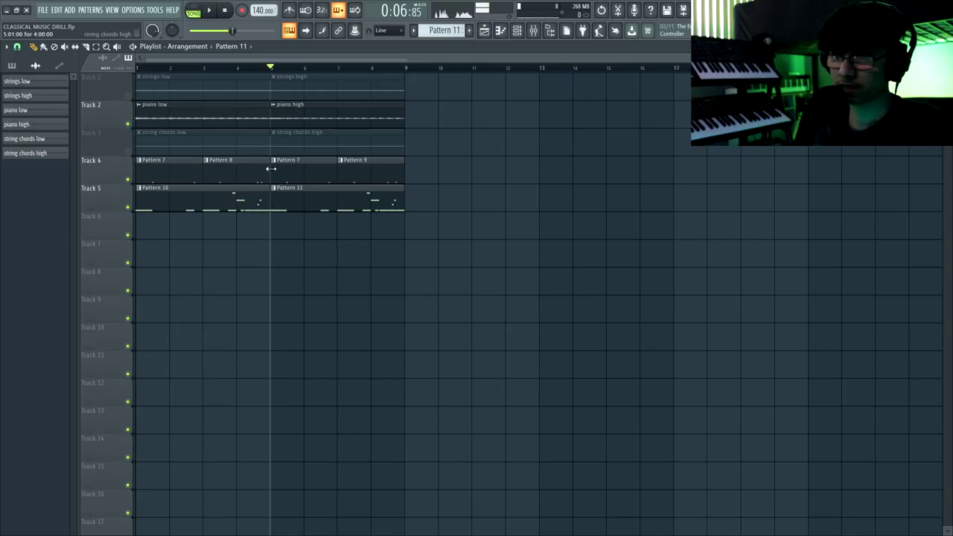
Rework bar 2 of Pattern 11 with a short C5 at 2:07, a C5 at 2:09, a C6 slide at 2:11 and a C5 at 2:13
double_click(305, 202)
scroll(196, 221, up, 2)
key(space)
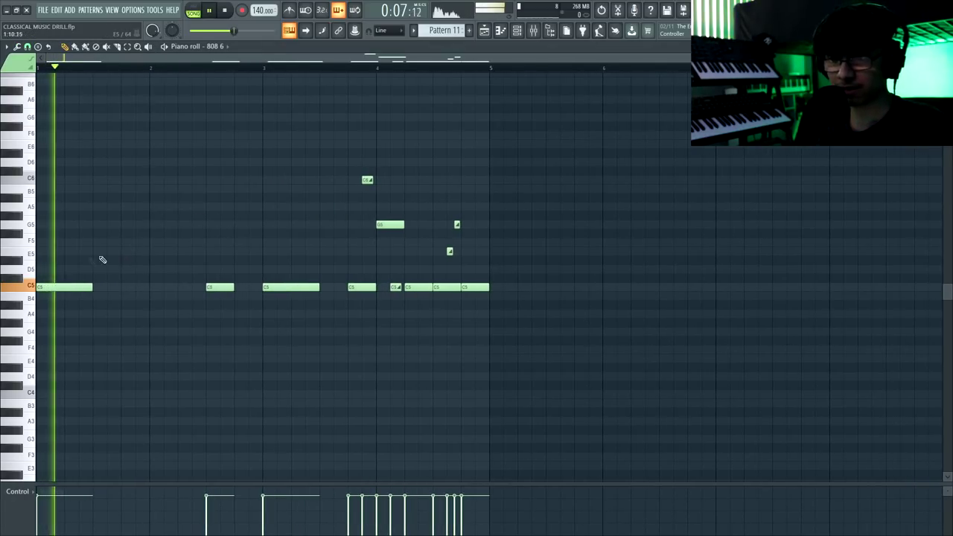
scroll(87, 263, up, 2)
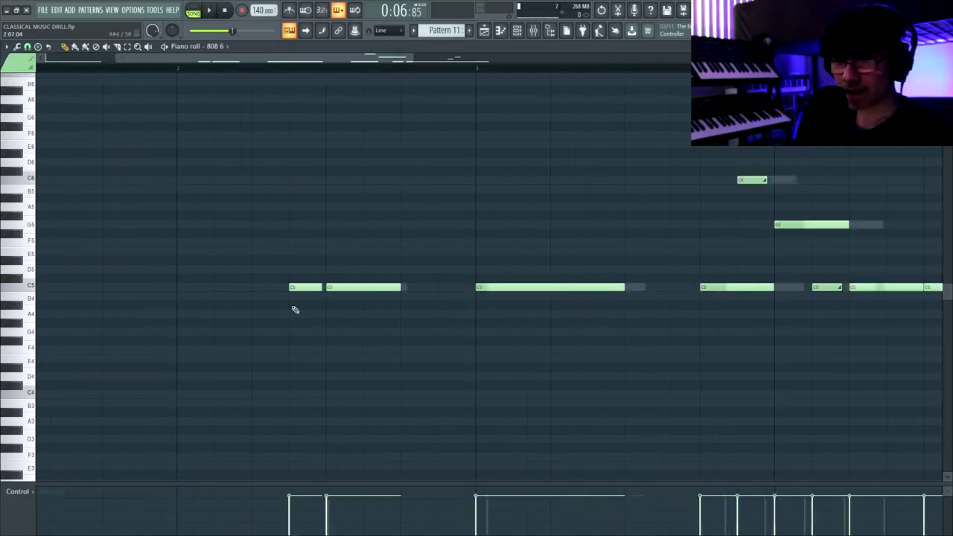
scroll(294, 310, up, 1)
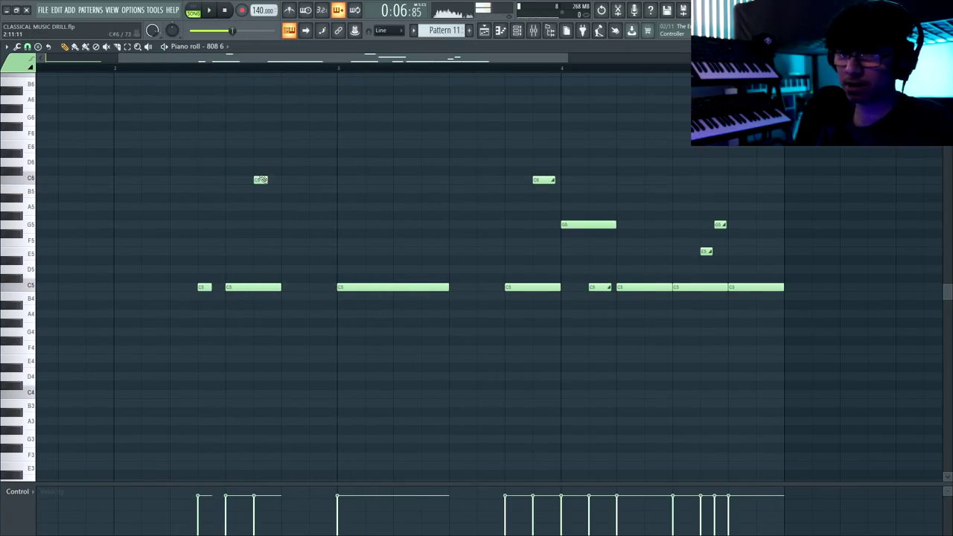
click(288, 286)
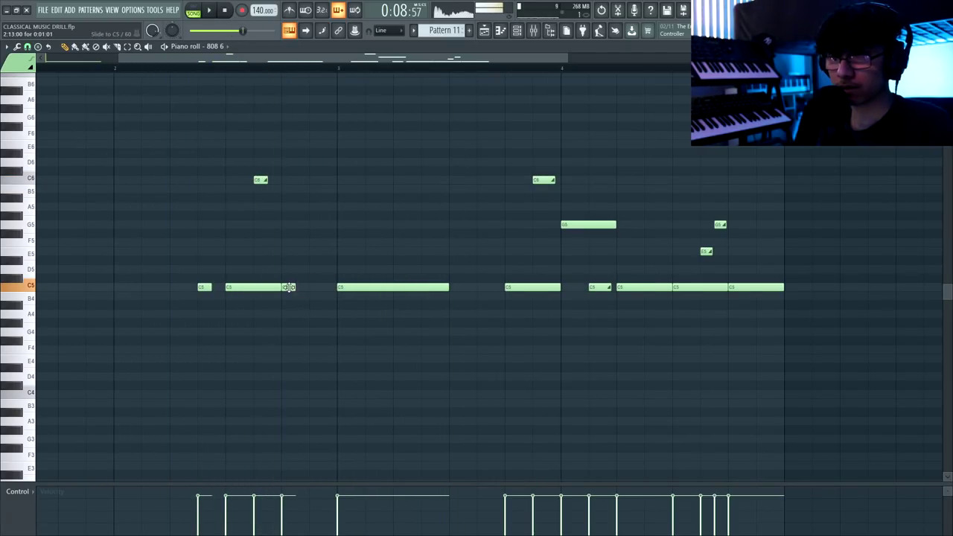
mouse_move(300, 291)
mouse_down()
mouse_move(288, 288)
mouse_move(336, 285)
mouse_move(314, 296)
mouse_up()
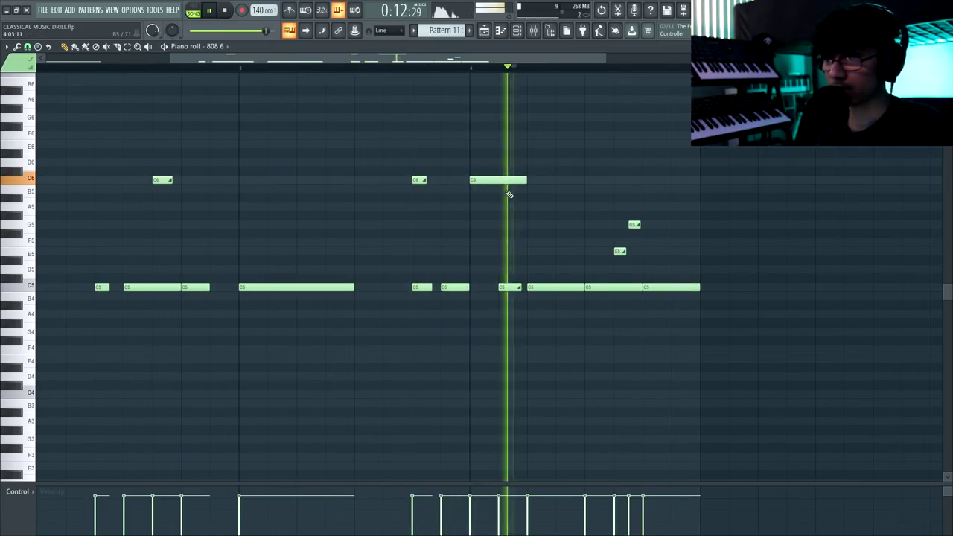
Vary Pattern 11's ending with G5 at 3:11, split C5 notes under a C6 slide, C6 at bar 4 and an E6 slide at 4:07
key(space)
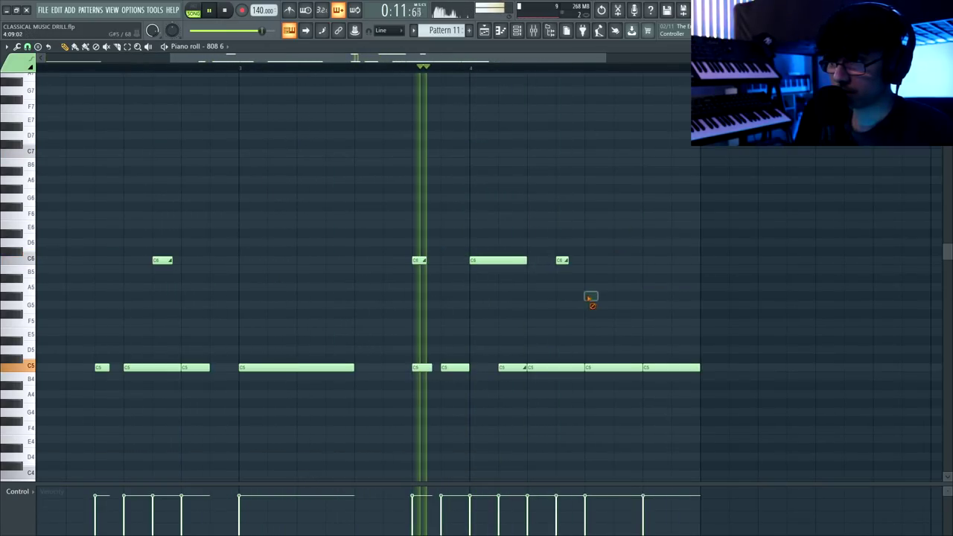
drag(609, 334, 684, 375)
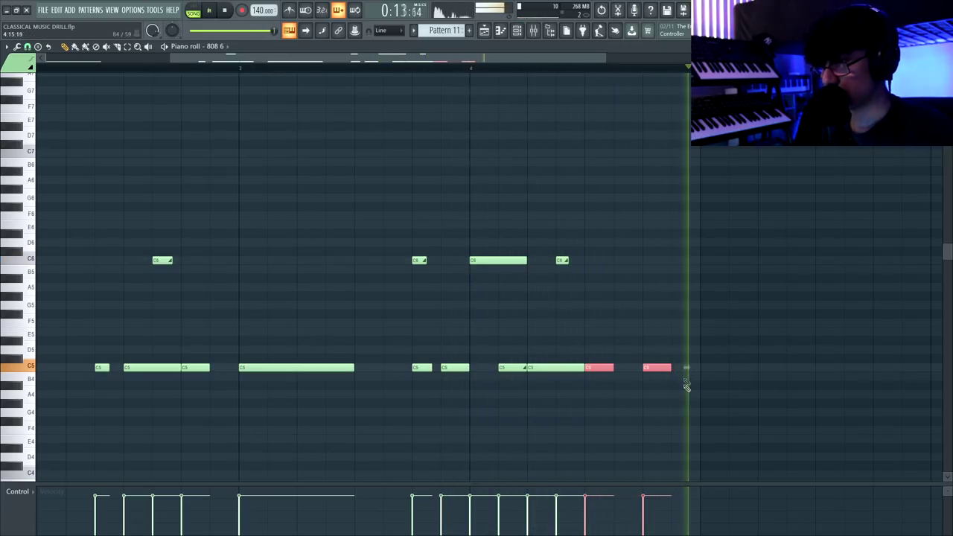
ctrl+click(681, 373)
key(space)
drag(680, 336, 600, 396)
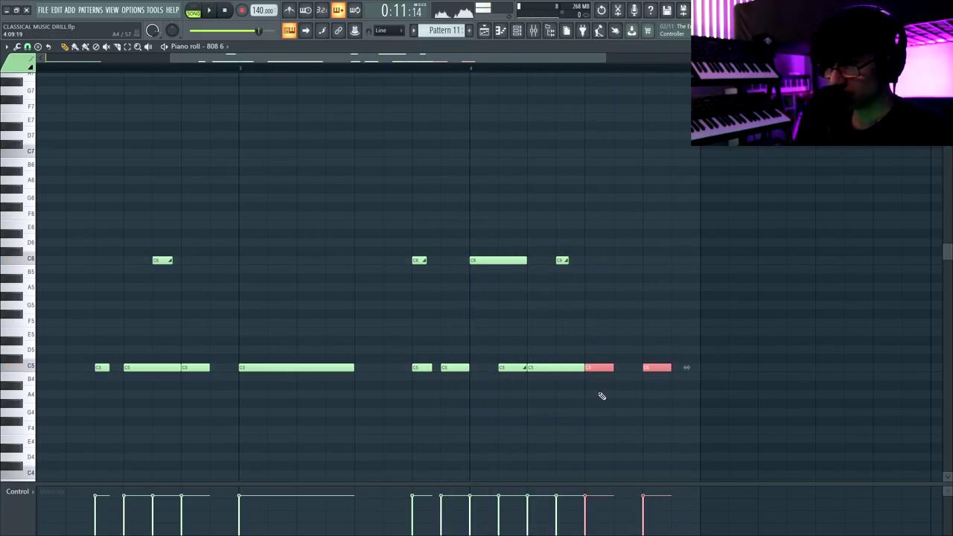
key(space)
key(space)
drag(666, 336, 608, 377)
drag(628, 368, 656, 367)
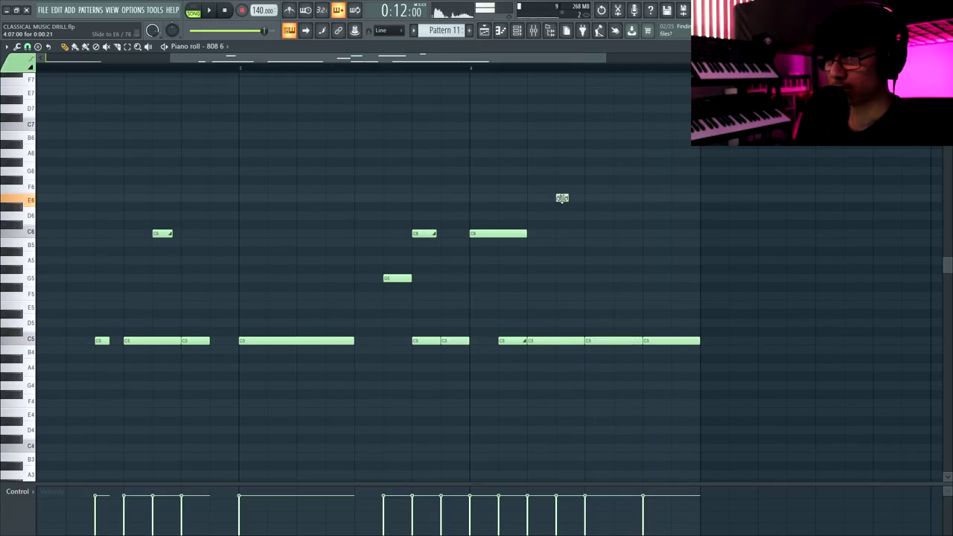
Play the arrangement and listen to both 808 patterns against the piano and snares
key(space)
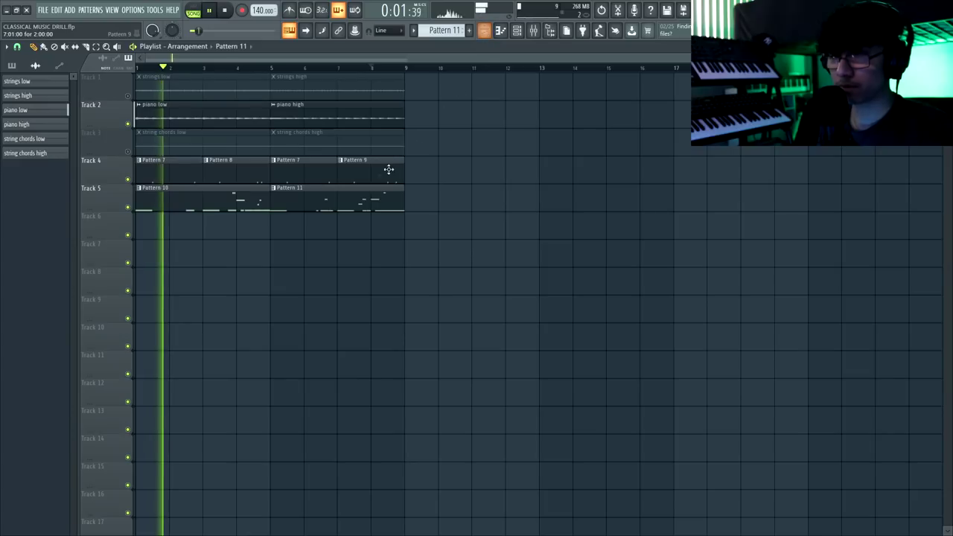
key(F6)
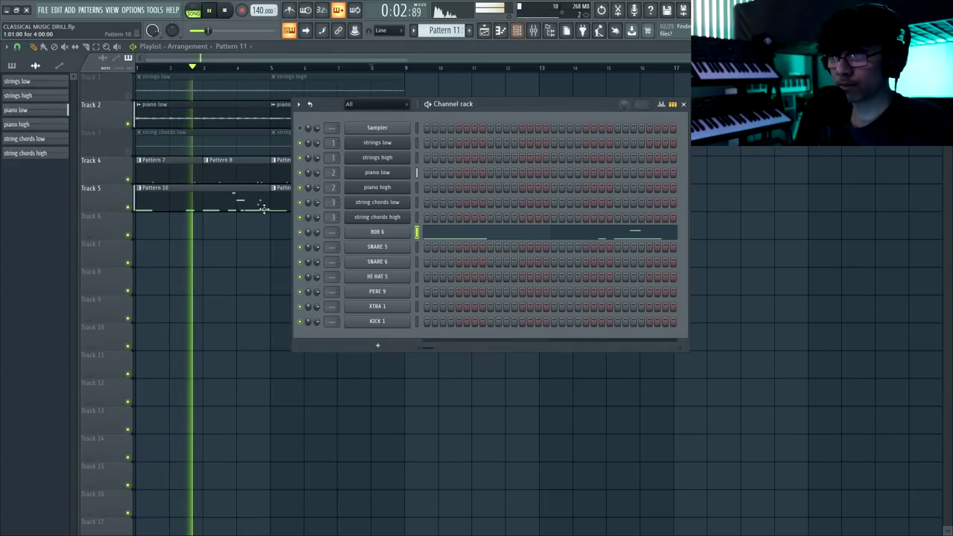
key(F6)
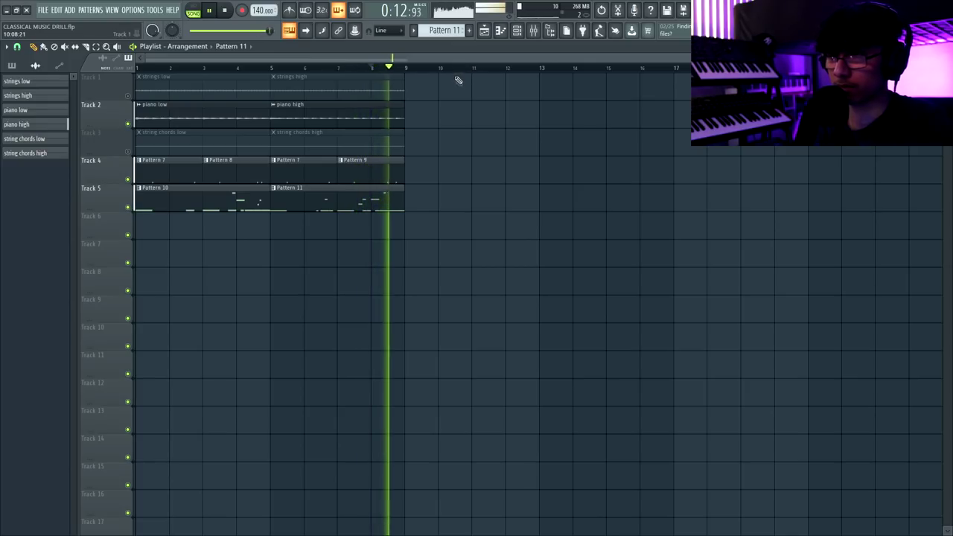
Create Pattern 12, place it at bar 1 on Track 6, and mute the 808 on Track 5
click(472, 31)
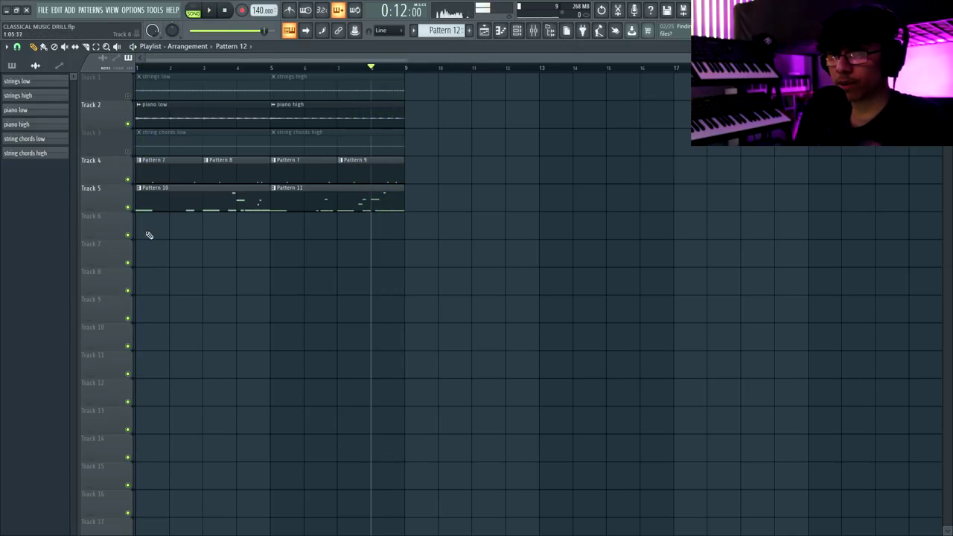
key(space)
click(128, 207)
key(F6)
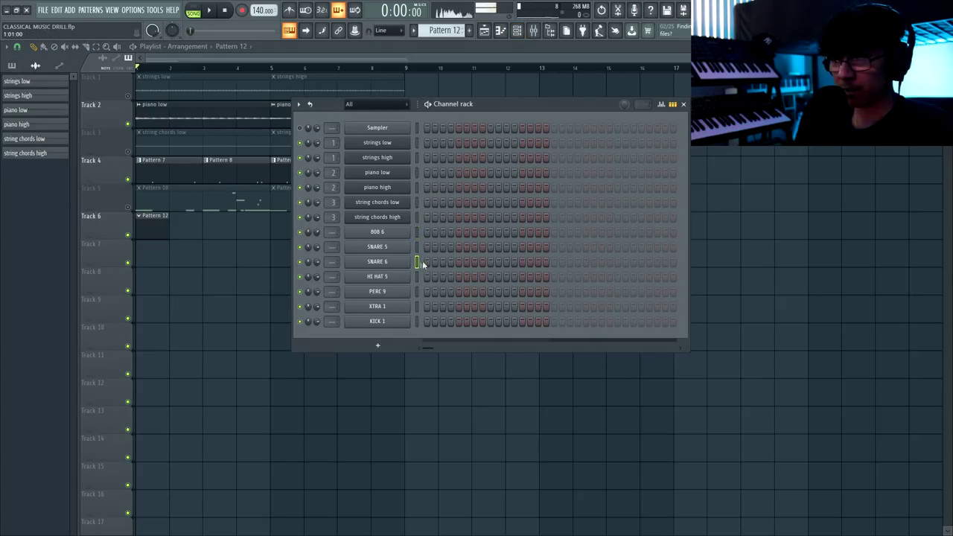
Program SNARE 6 hits in Pattern 12 on steps 1, 4, 7, 17, 20, 23, 27, 29 and 30
click(474, 262)
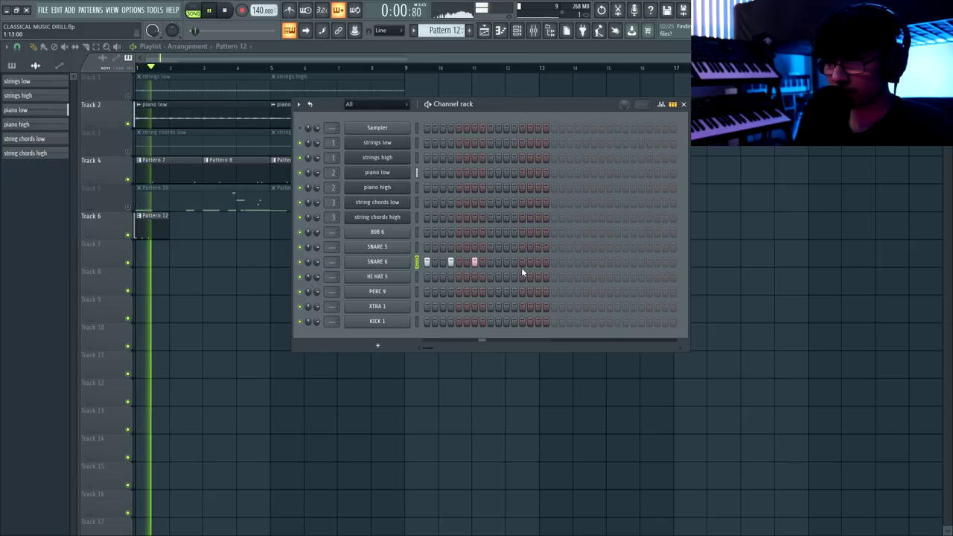
click(554, 262)
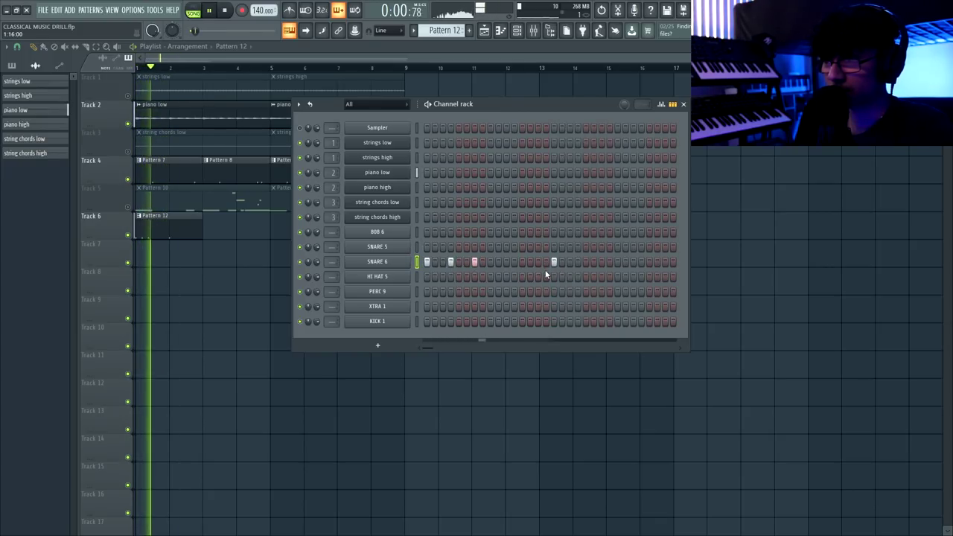
click(578, 262)
click(601, 262)
click(633, 262)
click(649, 262)
click(657, 262)
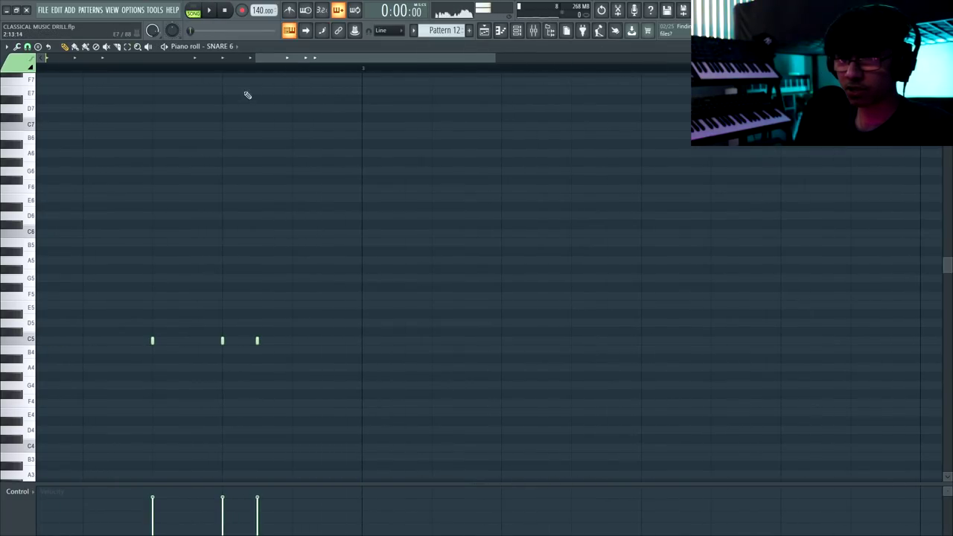
Enlarge the velocity lane for SNARE 6 in Pattern 12, lower the second hit's velocity to about 32% and preview it
drag(298, 59, 88, 60)
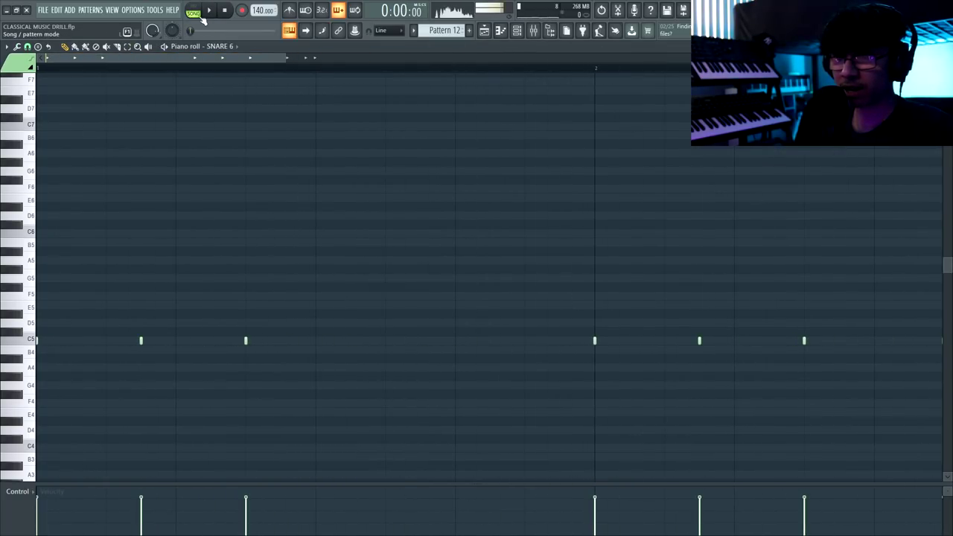
scroll(217, 397, down, 4)
drag(234, 484, 224, 304)
key(ctrl+z)
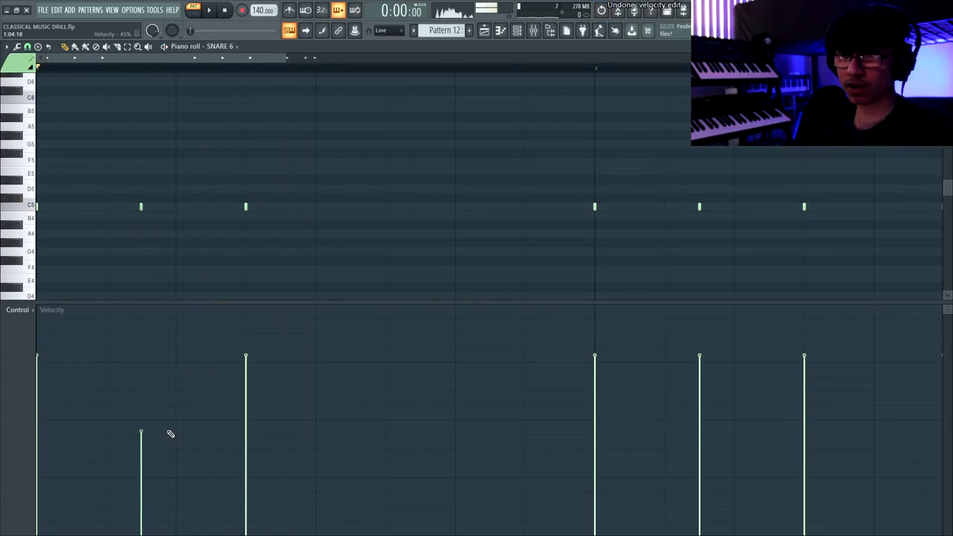
drag(150, 460, 150, 461)
key(space)
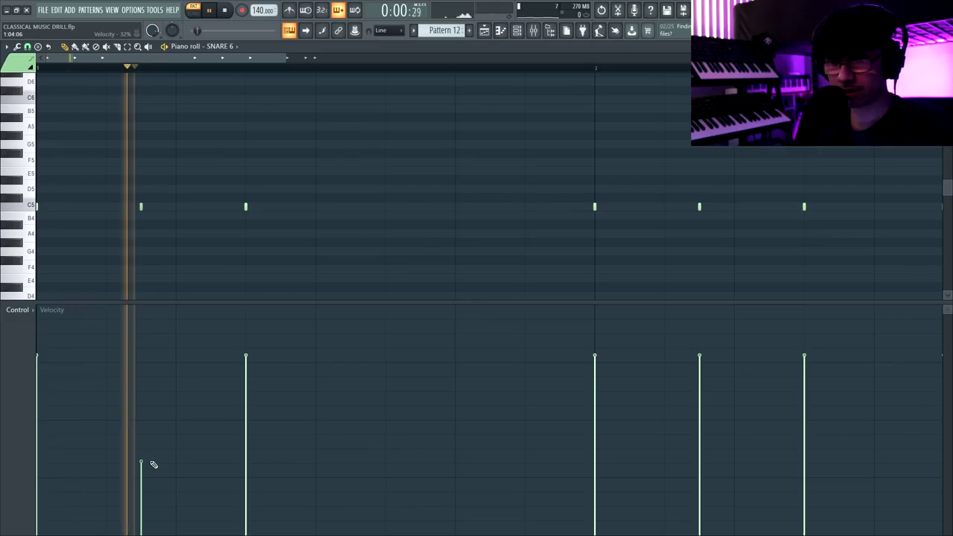
key(space)
Lower the third snare hit's velocity slightly, save the project, reduce bar 2's second hit to about 34% and vary its remaining hits
drag(248, 402, 260, 383)
key(space)
key(space)
key(ctrl+s)
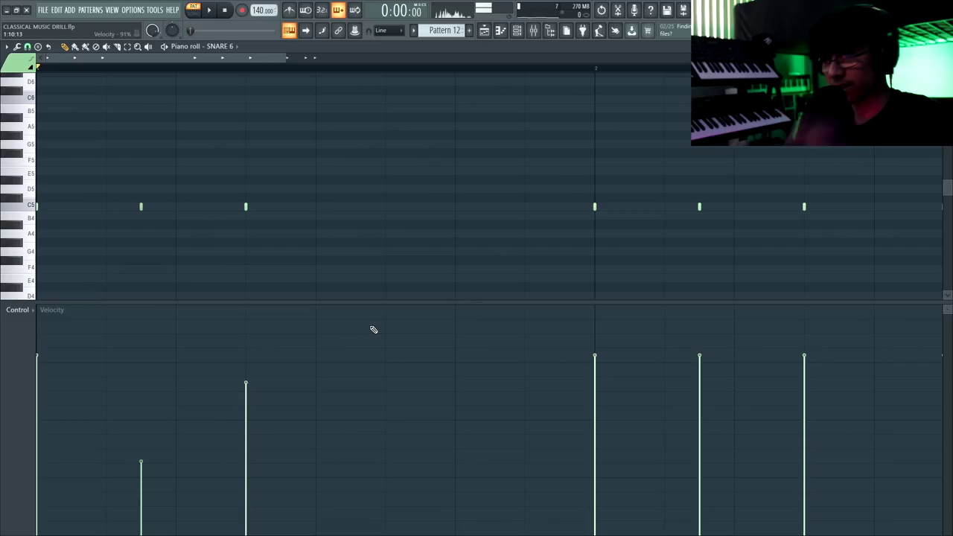
click(700, 430)
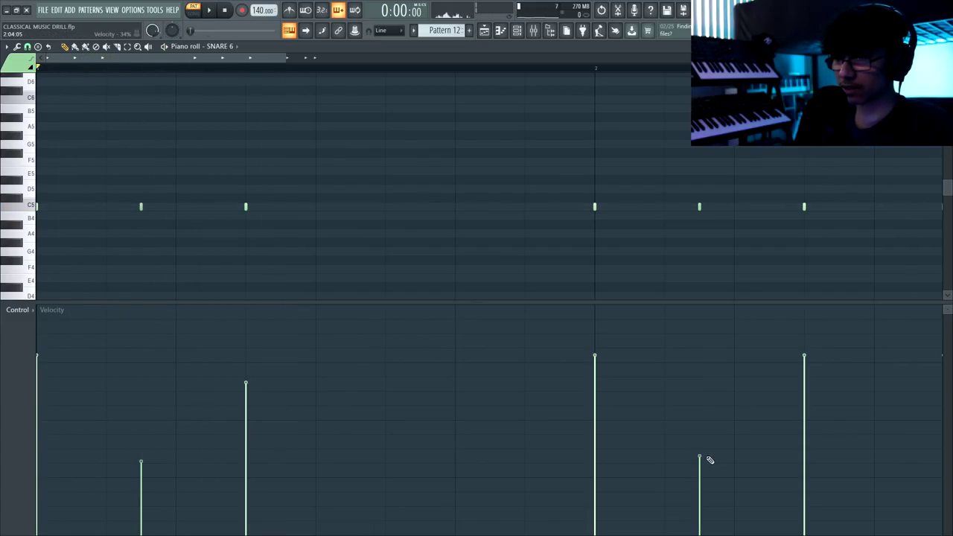
key(space)
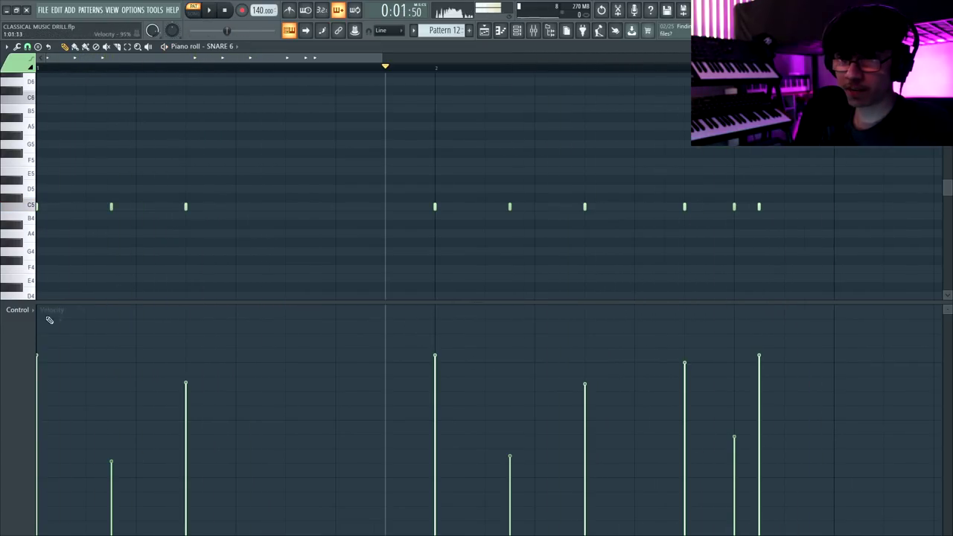
Pan the softer SNARE 6 hits in Pattern 12 alternately slightly right and left, and return the control lane to note velocity
click(30, 310)
click(34, 329)
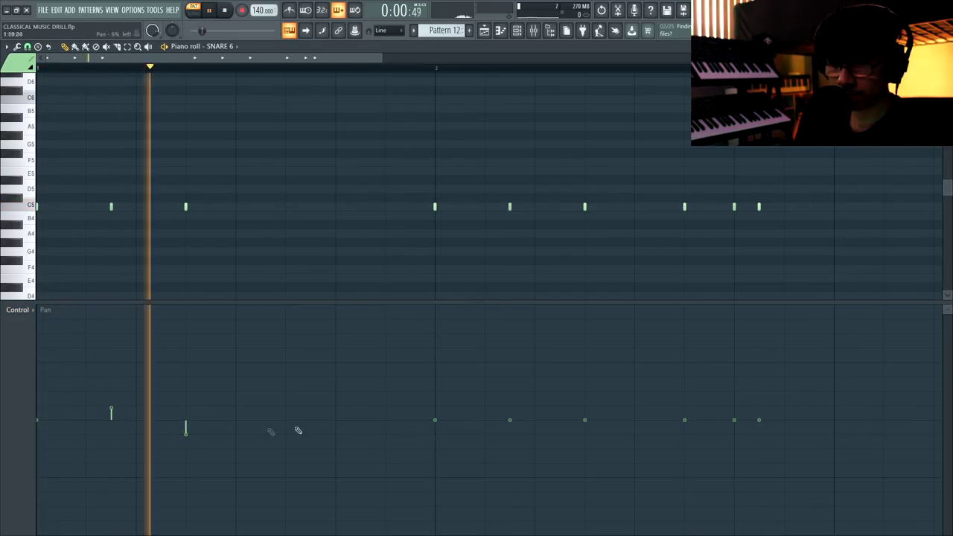
click(28, 308)
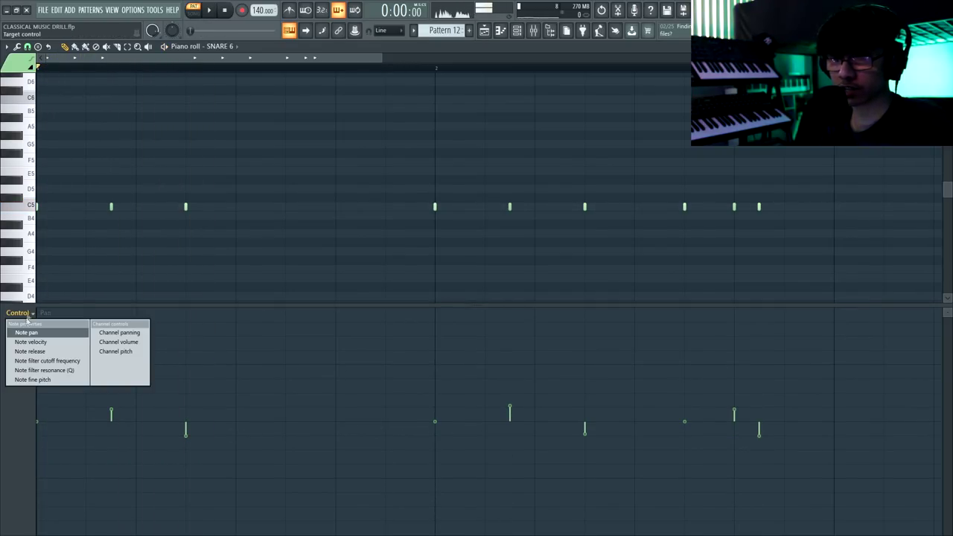
click(30, 341)
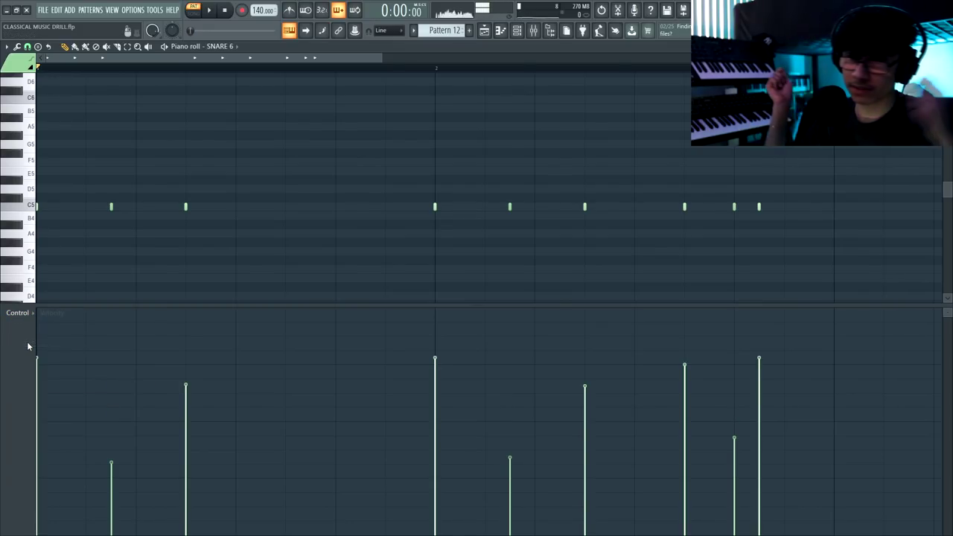
Duplicate Pattern 12 at bar 3 on Track 6 and make the copy unique as Pattern 13
click(484, 31)
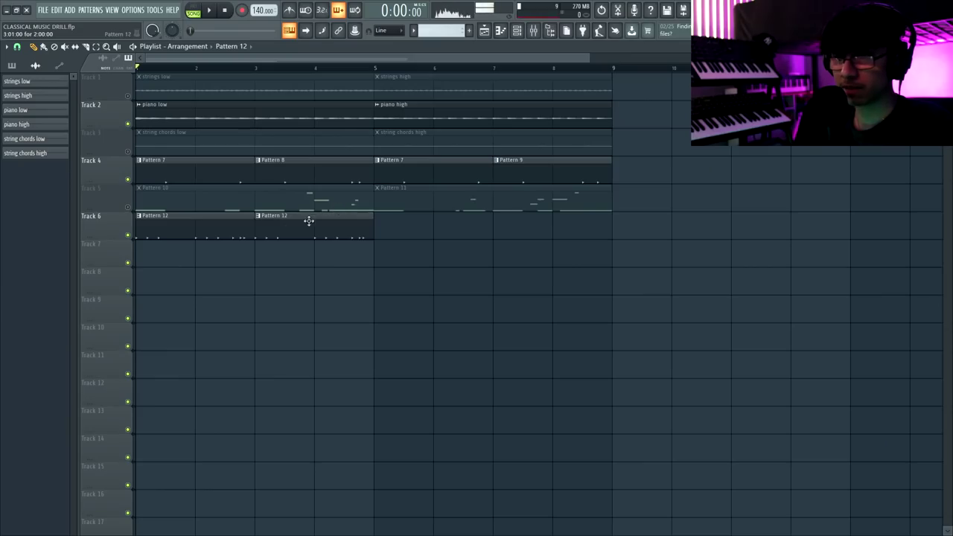
click(259, 216)
click(279, 280)
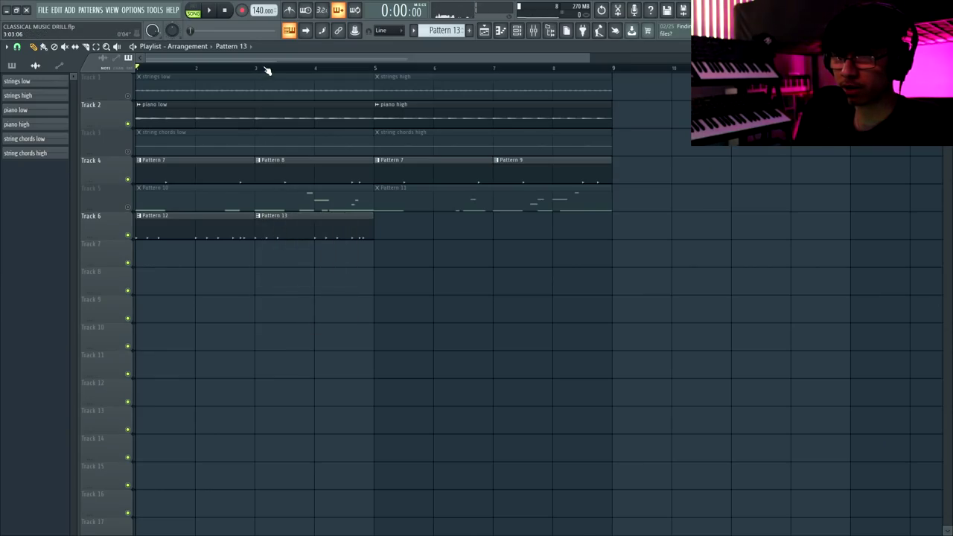
Add SNARE 6 hits on steps 13, 15 and 25 of Pattern 13 while playing from bar 3, and save the project
click(264, 69)
key(space)
key(F6)
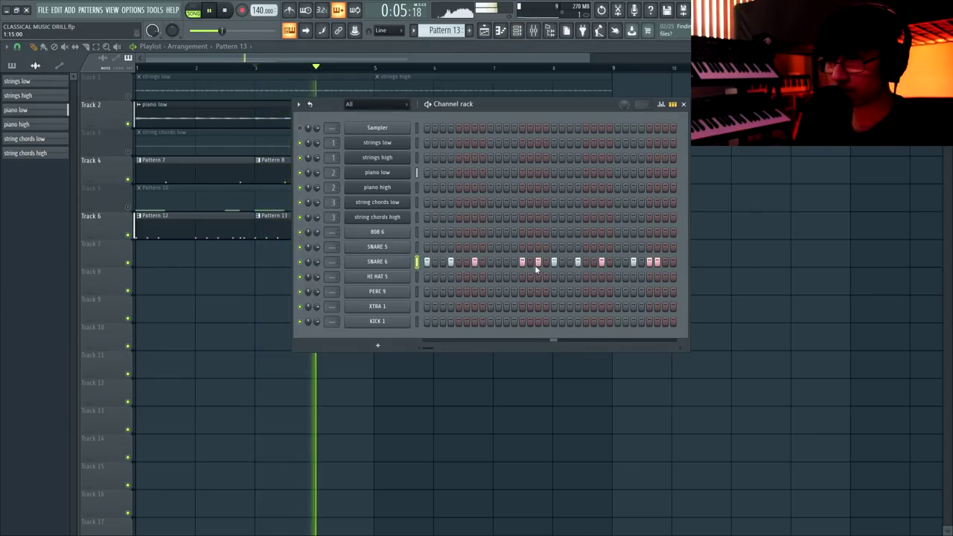
key(ctrl+s)
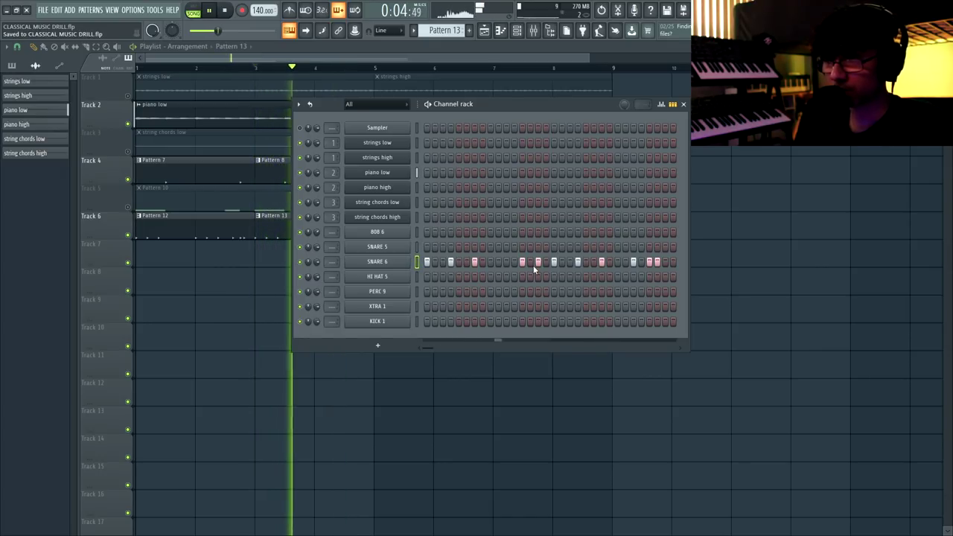
click(618, 263)
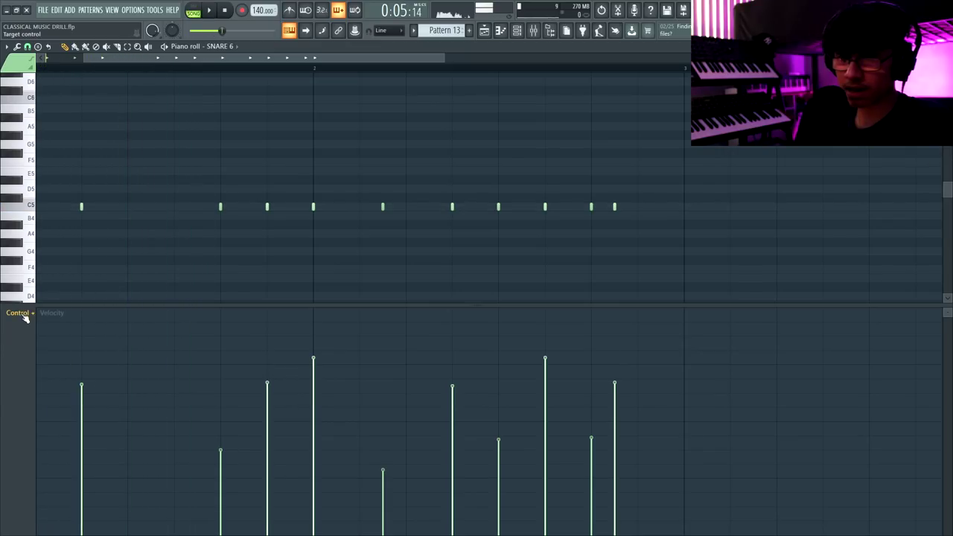
Pan Pattern 13's added snare hits on steps 13 and 15 right and left, and copy Patterns 12 and 13 to bars 5 and 7
click(25, 315)
click(31, 334)
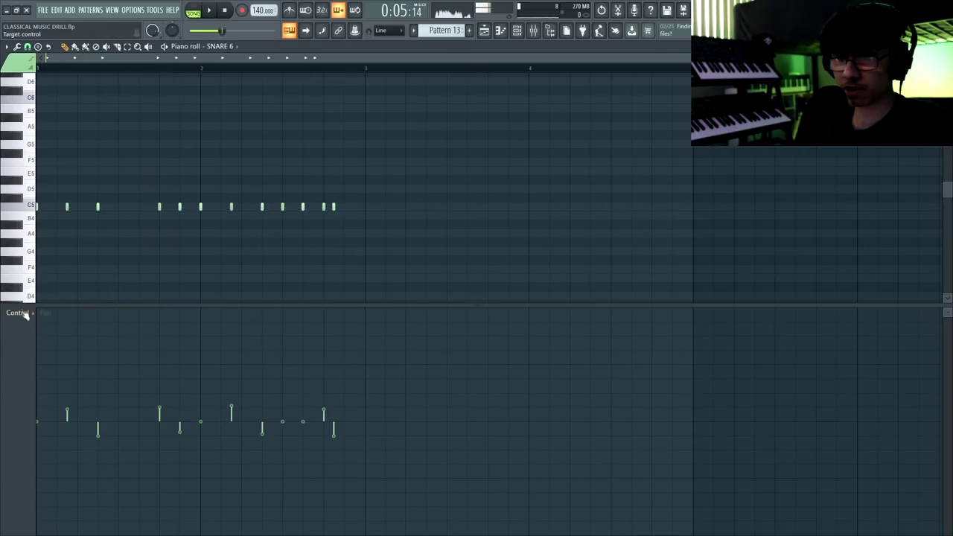
click(18, 312)
key(F5)
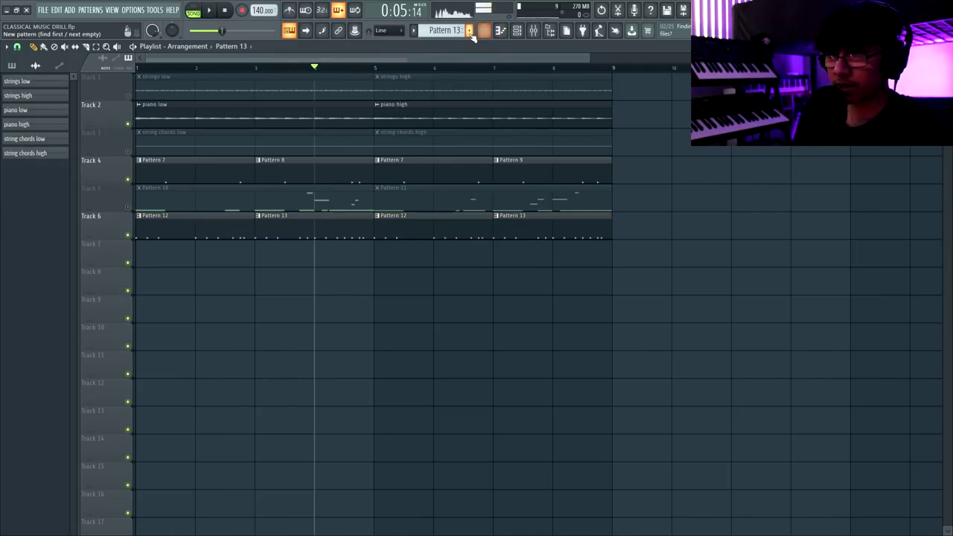
Place Pattern 15 at bar 1 on Track 7 with HI HAT 5 hits on steps 1, 4, 7, 11, 13, 17, 20, 23, 27, 29 and 31
click(168, 249)
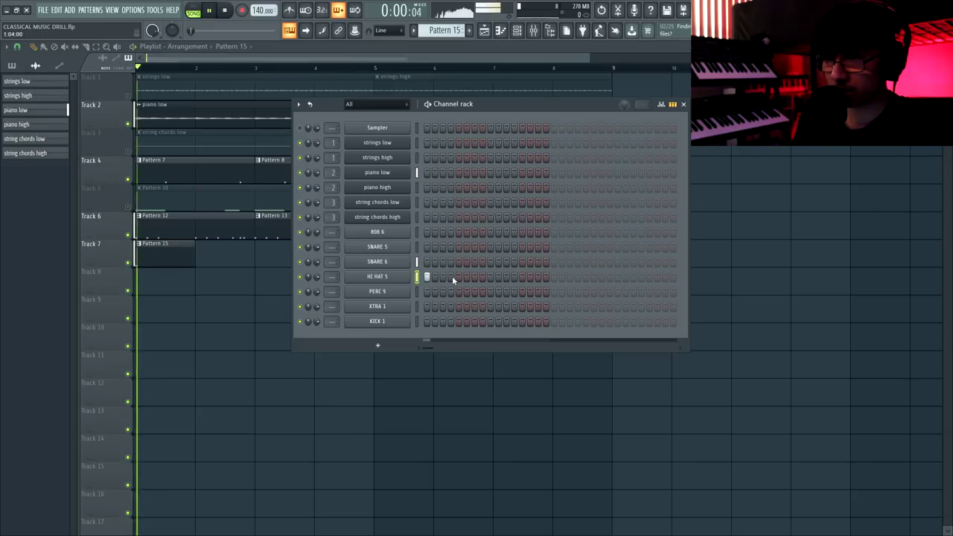
click(451, 276)
click(482, 278)
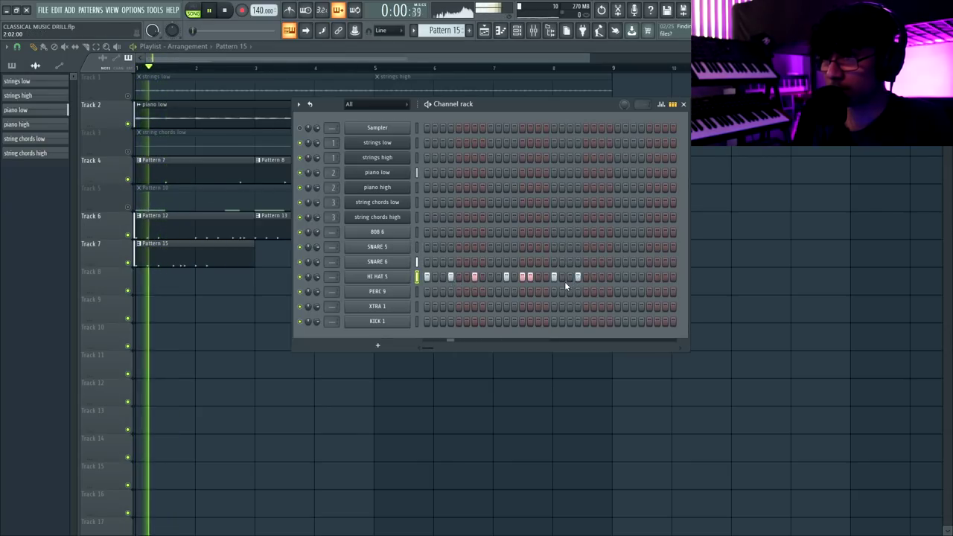
right_click(531, 277)
click(662, 277)
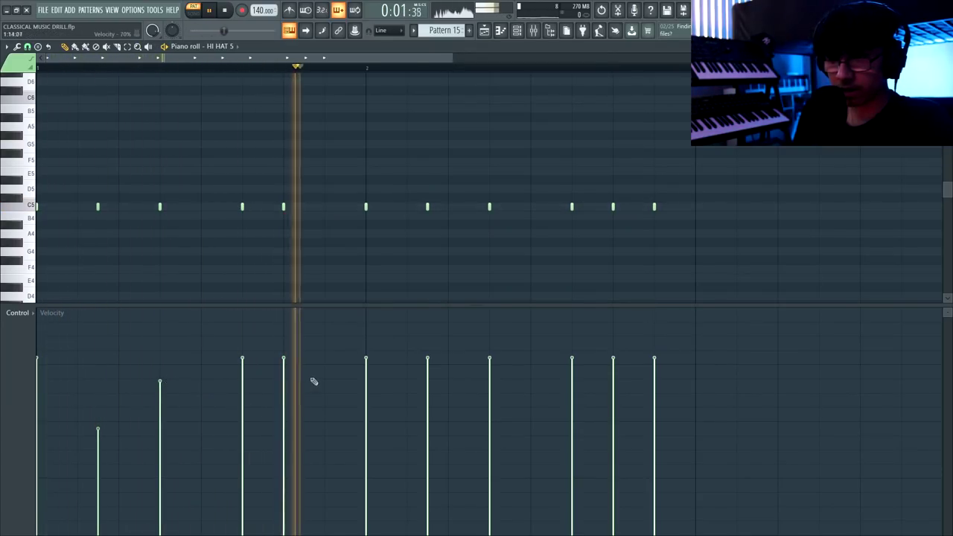
Lower the velocities of the HI HAT 5 hits on steps 11, 20, 27 and 31 in Pattern 15
click(253, 419)
click(433, 407)
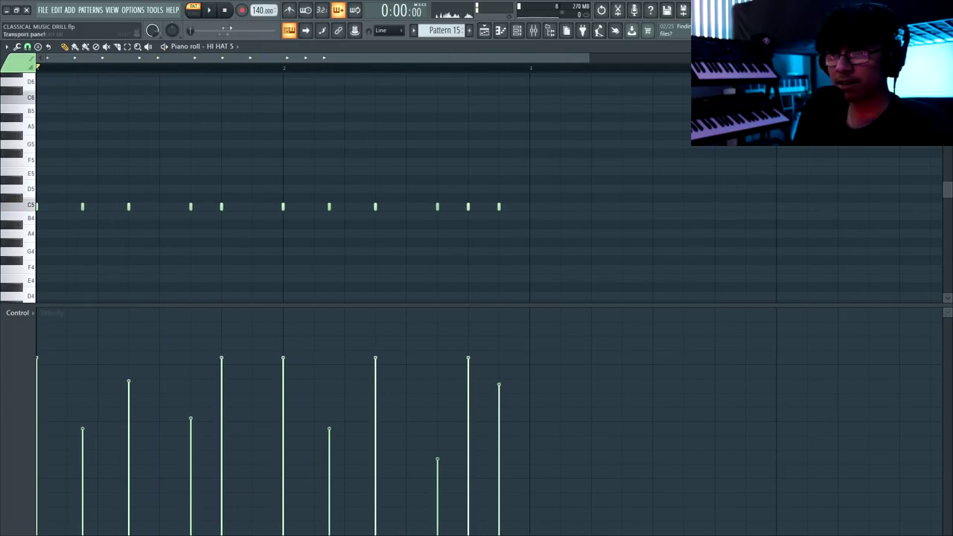
scroll(102, 131, down, 3)
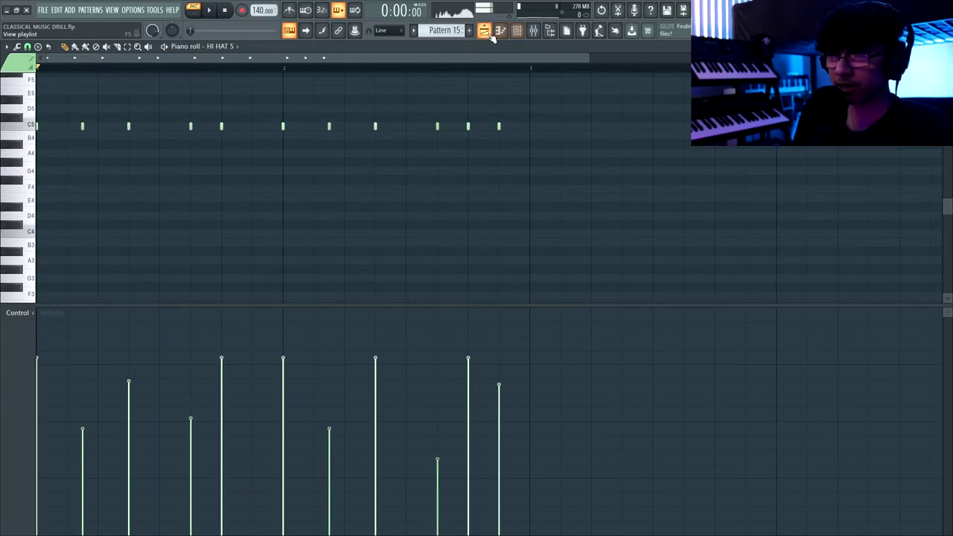
Duplicate Pattern 15 at bar 3 on Track 7 as unique Pattern 16 and add HI HAT 5 hits on steps 15, 25 and 26
click(485, 31)
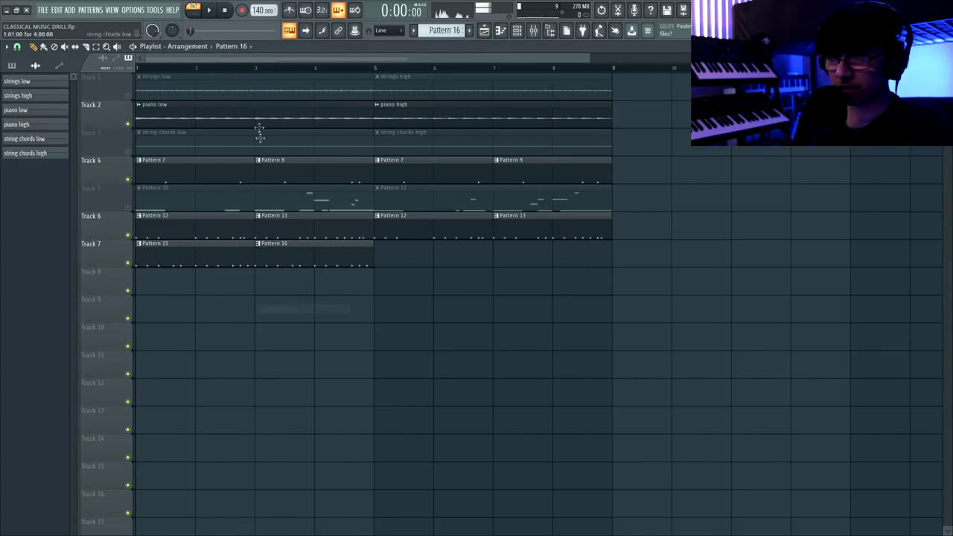
double_click(302, 244)
key(space)
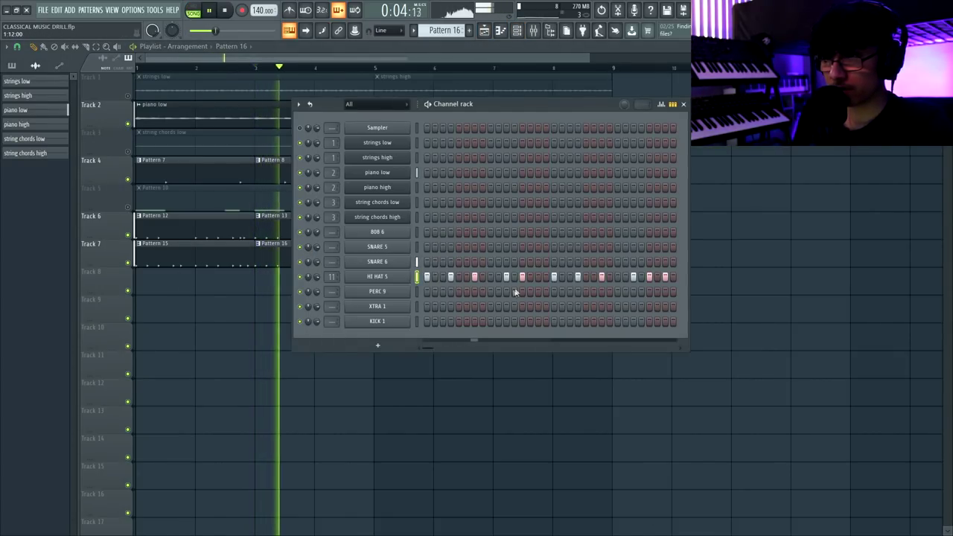
click(625, 278)
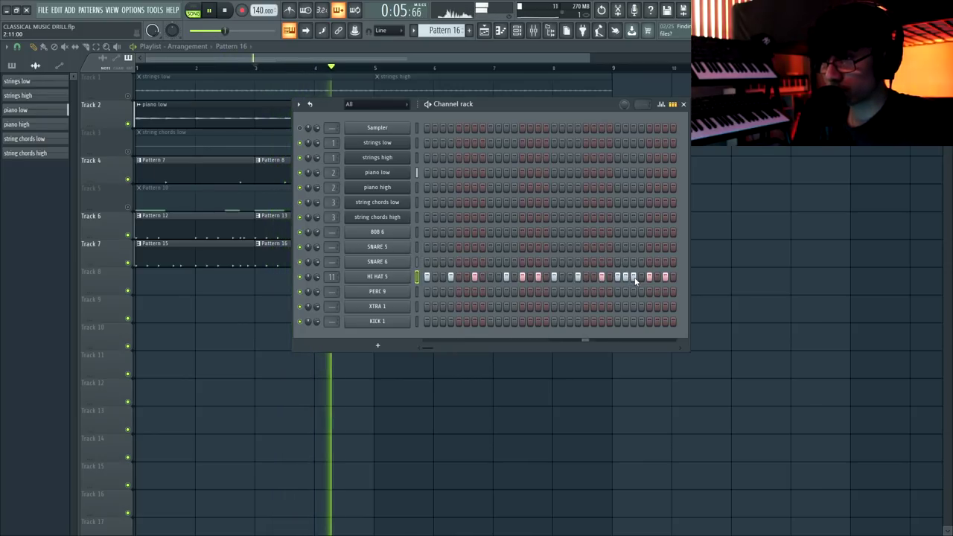
Add lower-pitched HI HAT 5 notes to Pattern 15: D4 on step 13 and F#4 on step 25
key(F6)
key(F7)
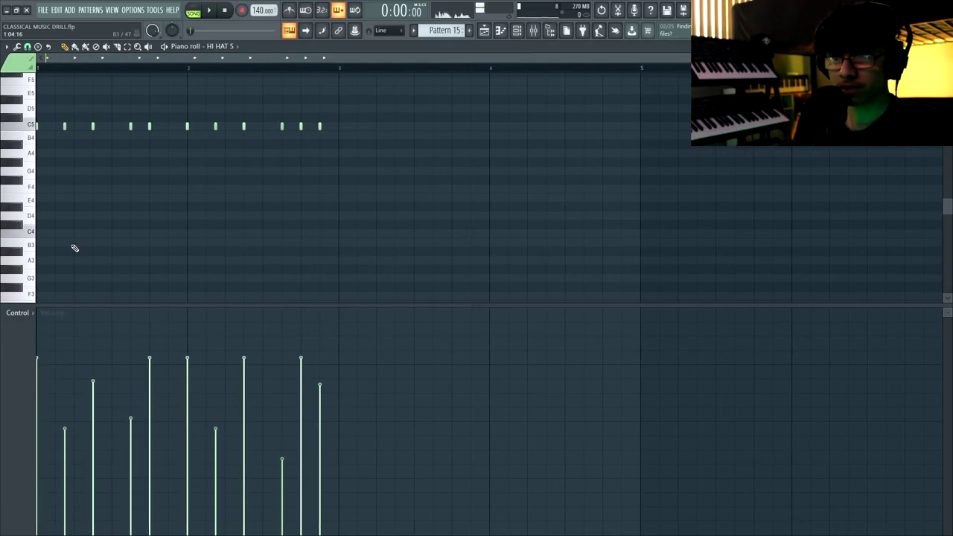
scroll(75, 248, up, 2)
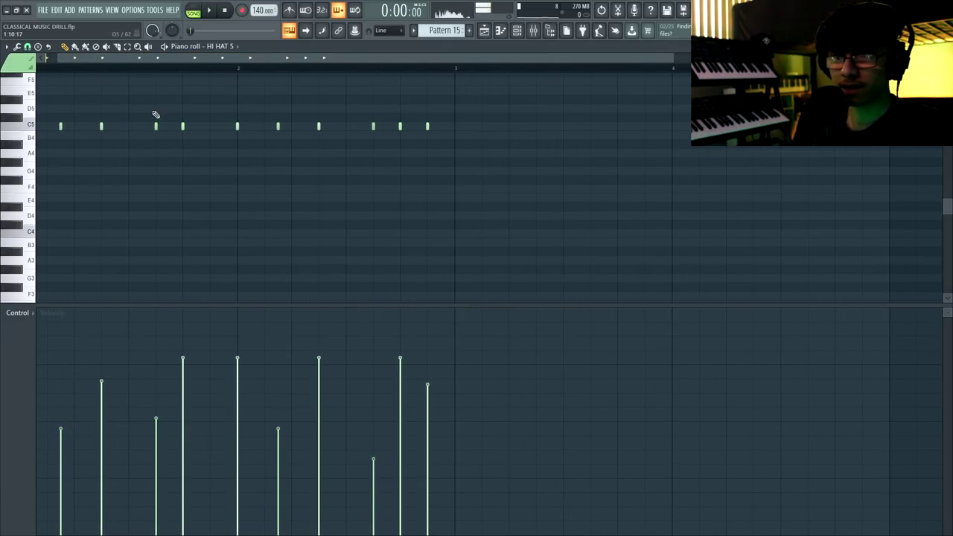
drag(179, 58, 141, 63)
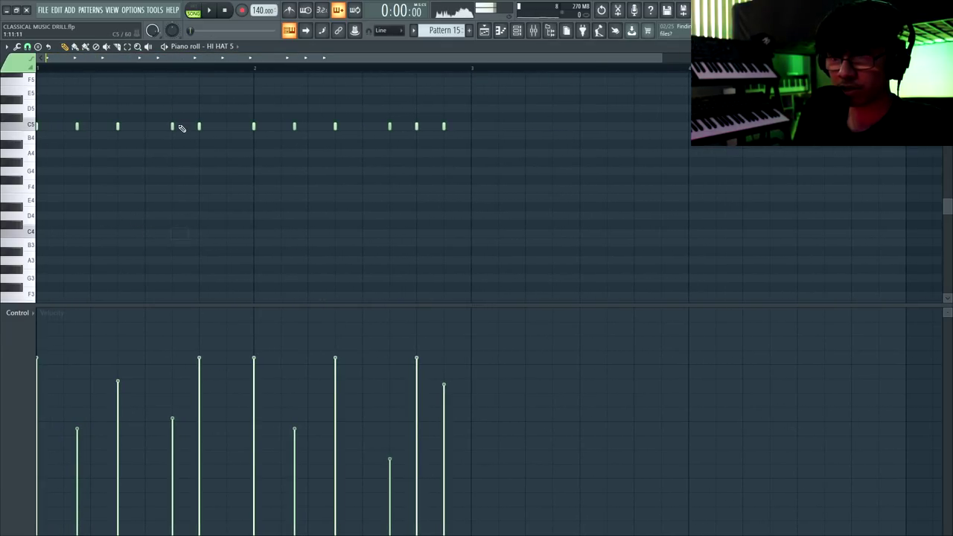
click(199, 215)
key(space)
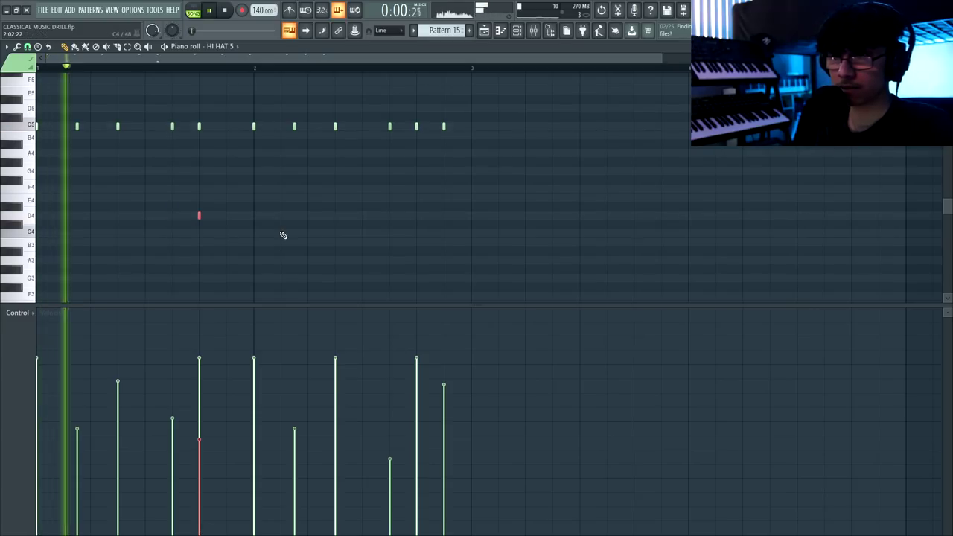
key(space)
click(362, 179)
Set the snap to 1/2 step and paint a five-note G4 hi-hat roll from step 7 to step 9 with falling velocities
click(28, 47)
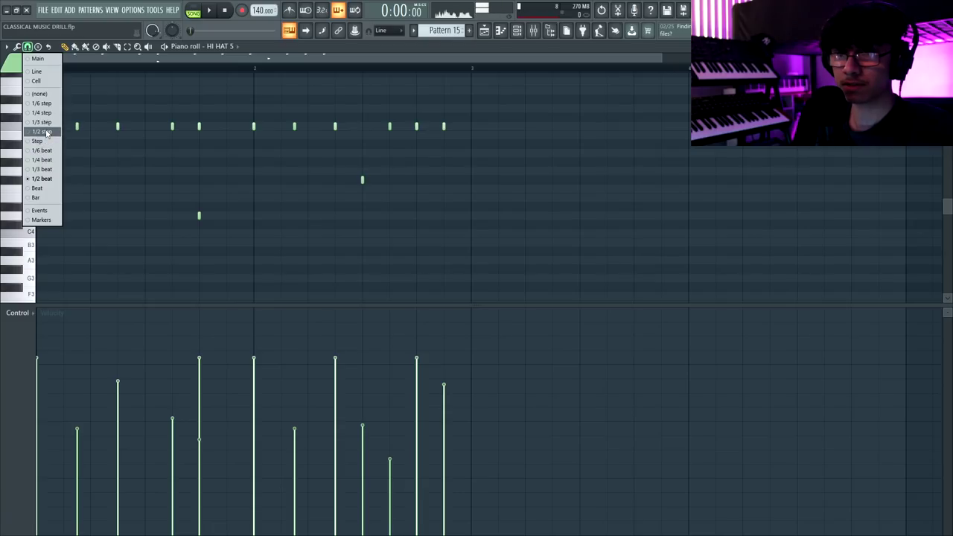
click(47, 134)
key(space)
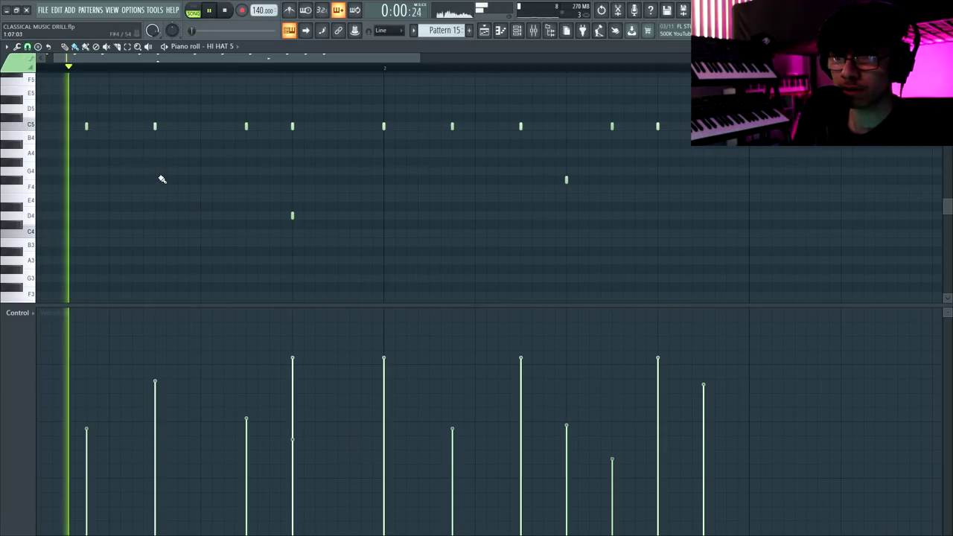
drag(156, 171, 200, 171)
mouse_move(157, 406)
mouse_down()
mouse_move(224, 464)
mouse_move(216, 484)
mouse_up()
key(space)
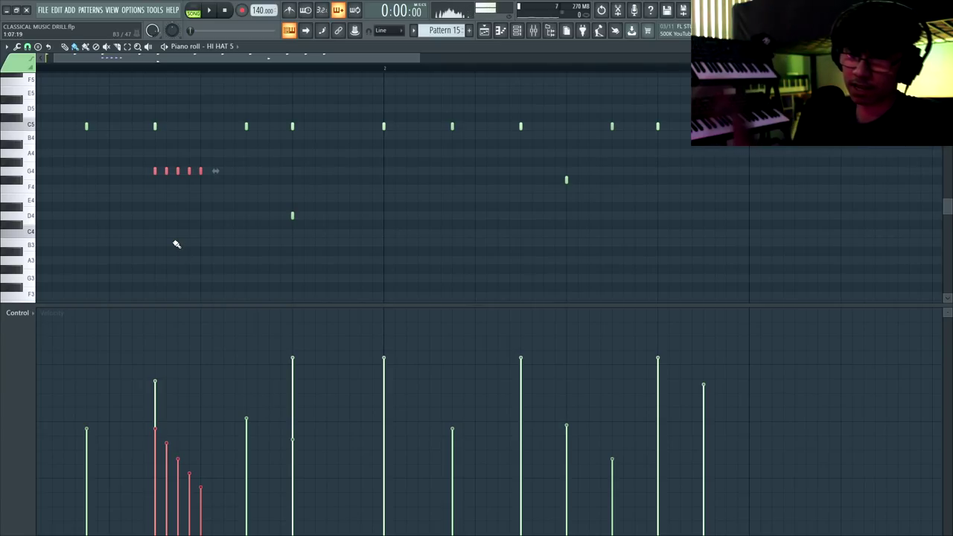
Pan the notes of the G4 hi-hat roll alternately left and right, and listen to the result
click(33, 313)
click(26, 333)
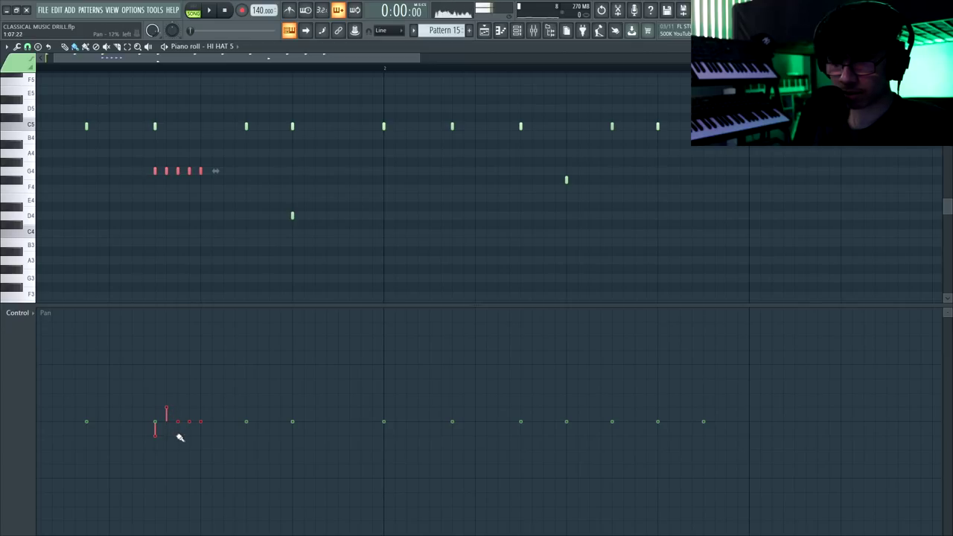
drag(193, 410, 196, 431)
key(space)
key(space)
Set the snap to 1/6 beat and add a hi-hat roll of G#4, G#4, G4 and F#4 from step 29 to 31 with falling velocities
click(24, 315)
click(36, 342)
key(ctrl+d)
scroll(195, 212, down, 2)
key(space)
click(28, 47)
click(46, 152)
scroll(514, 156, up, 2)
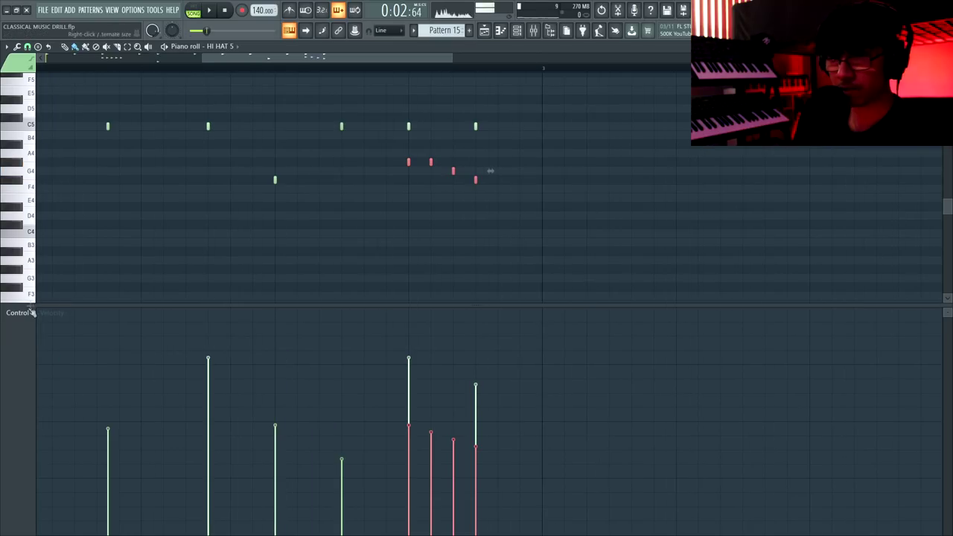
Vary the note panning across the four-note hi-hat roll at the end of Pattern 15
click(17, 313)
click(23, 325)
click(431, 399)
key(space)
click(475, 397)
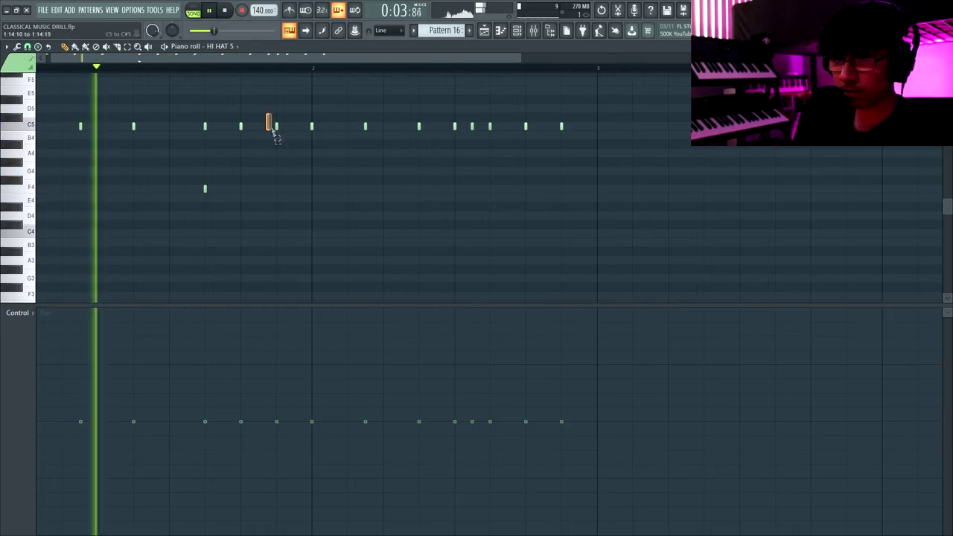
Raise the hi-hat note at step 15 of Pattern 16's first bar to C#5 and add a D#4 note at step 13 of its second bar
drag(273, 132, 289, 132)
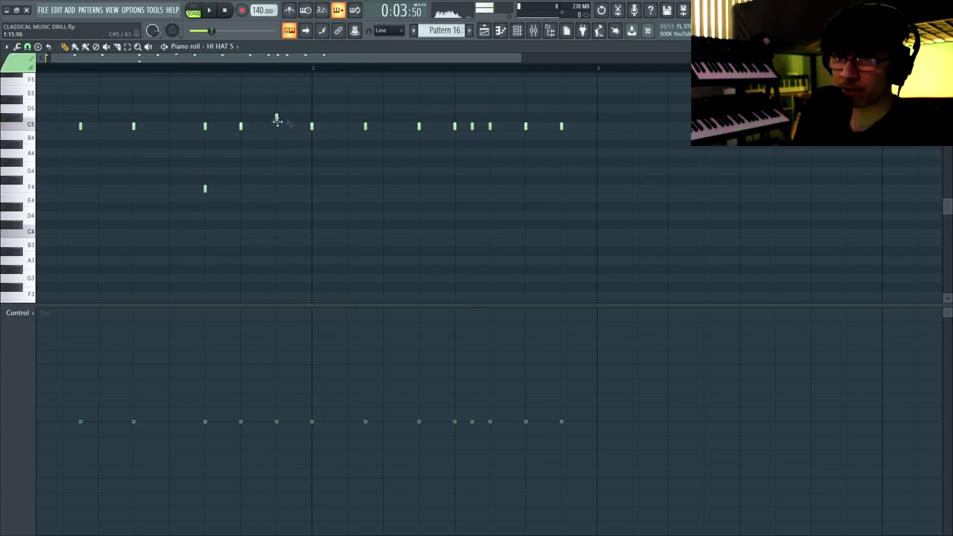
ctrl+drag(304, 119, 550, 123)
ctrl+click(511, 183)
key(space)
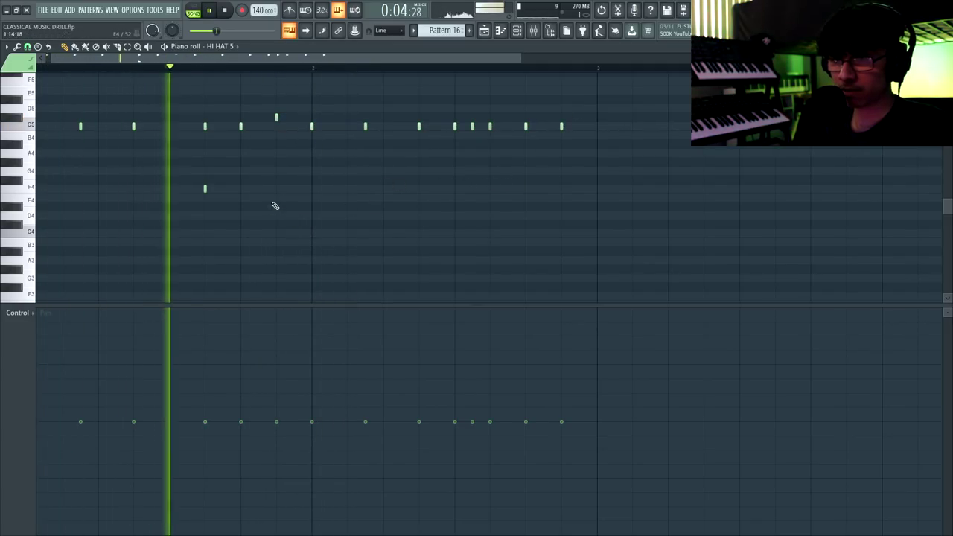
click(527, 206)
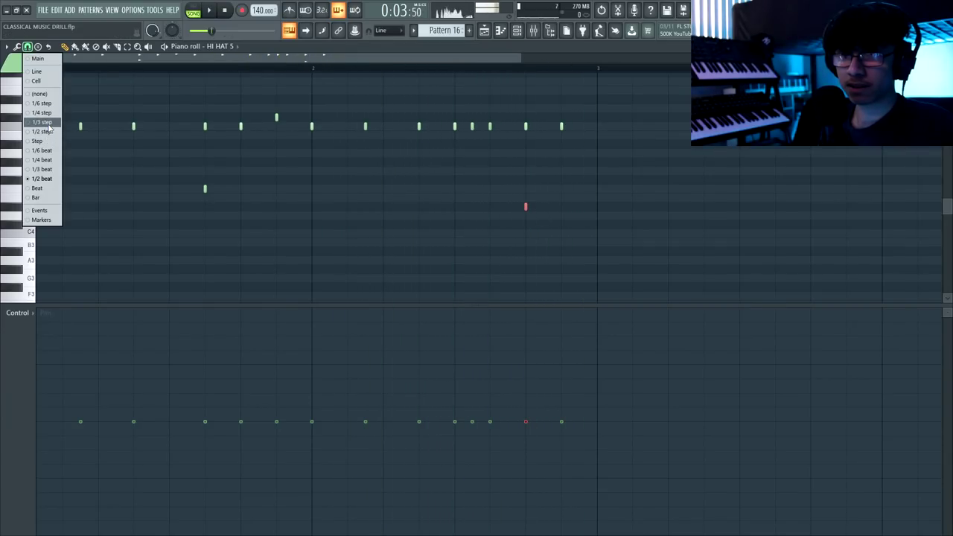
Set the snap to 1/3 step and paint two falling-velocity rolls late in bar 2: four C#5 notes, then A4, A4, G4, F#4 and F4
click(47, 123)
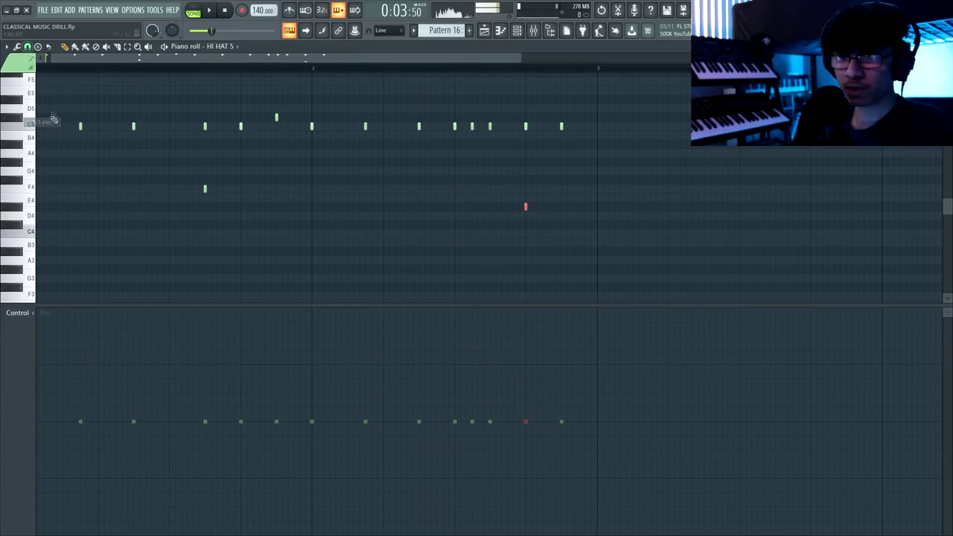
scroll(424, 153, up, 3)
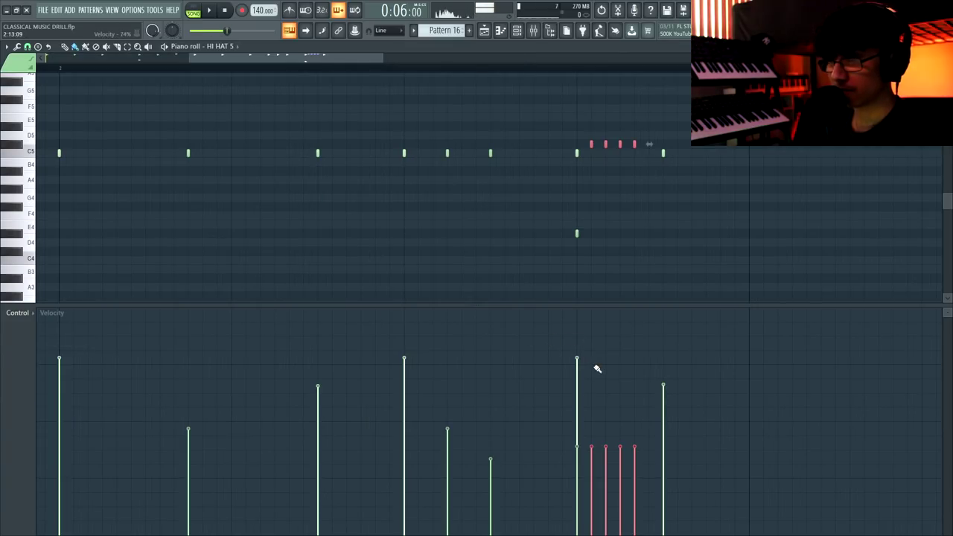
drag(629, 378, 660, 384)
key(space)
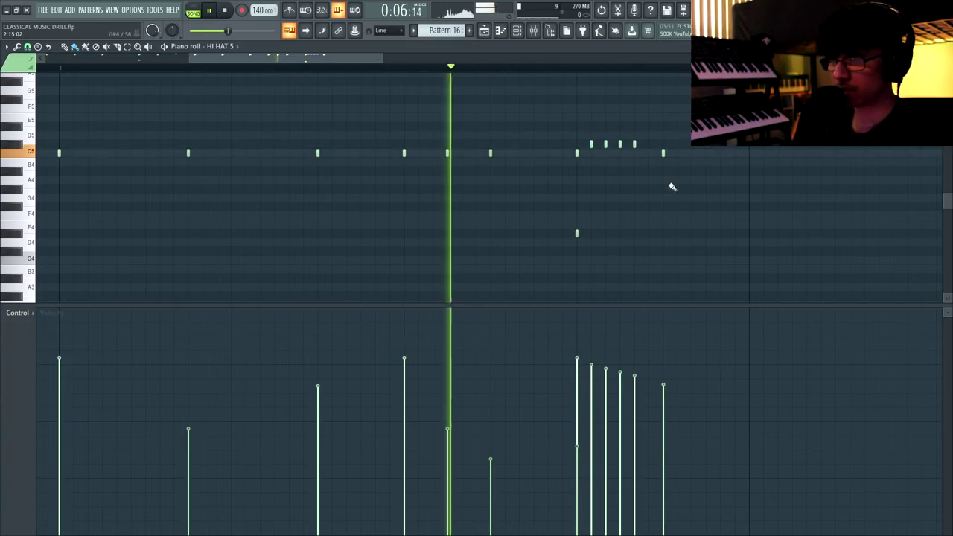
drag(663, 179, 725, 179)
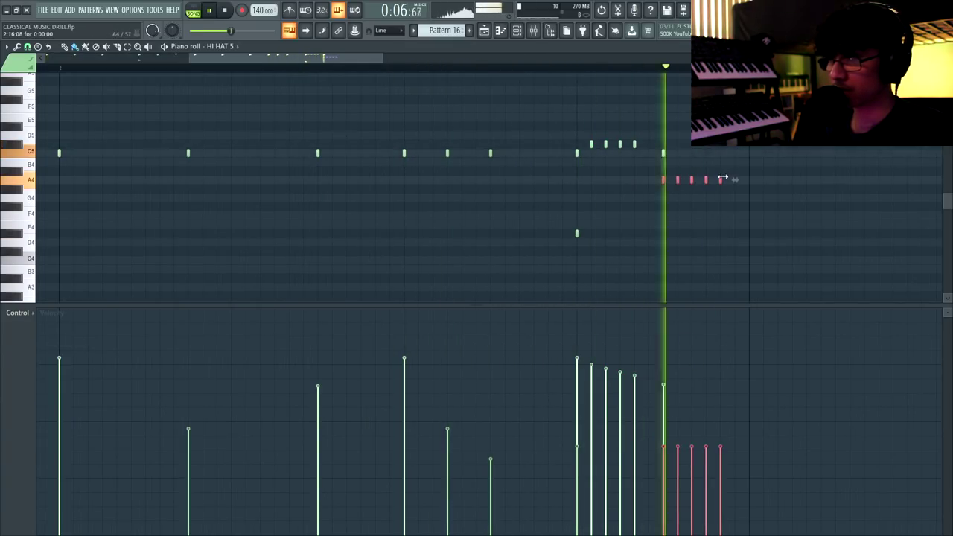
drag(667, 405, 730, 448)
Pan the notes of both hi-hat rolls alternately left and right, then return the control lane to note velocity
click(29, 314)
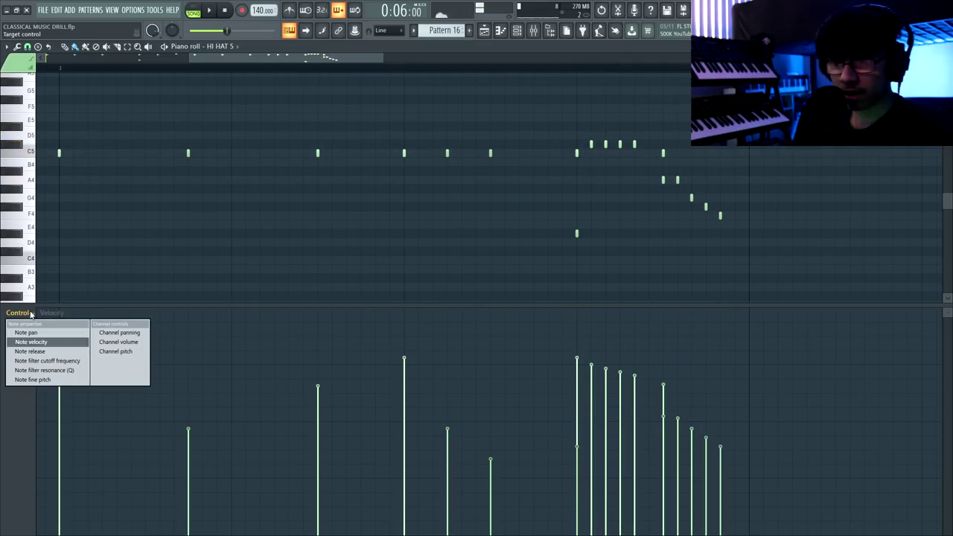
click(46, 333)
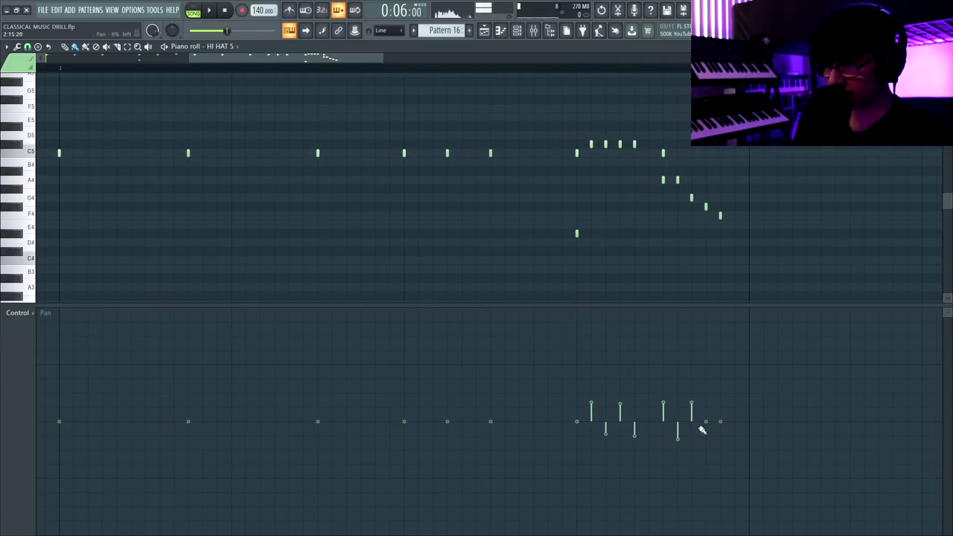
click(22, 313)
click(30, 341)
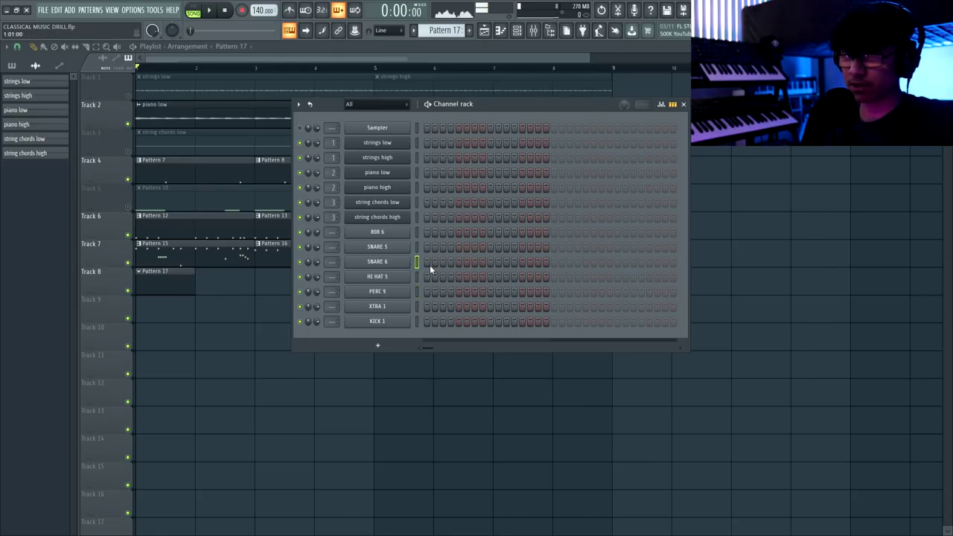
Add a PERC 9 hit at step 23 of Pattern 17 and repeat the pattern along track 8 up to bar 9
key(space)
click(538, 291)
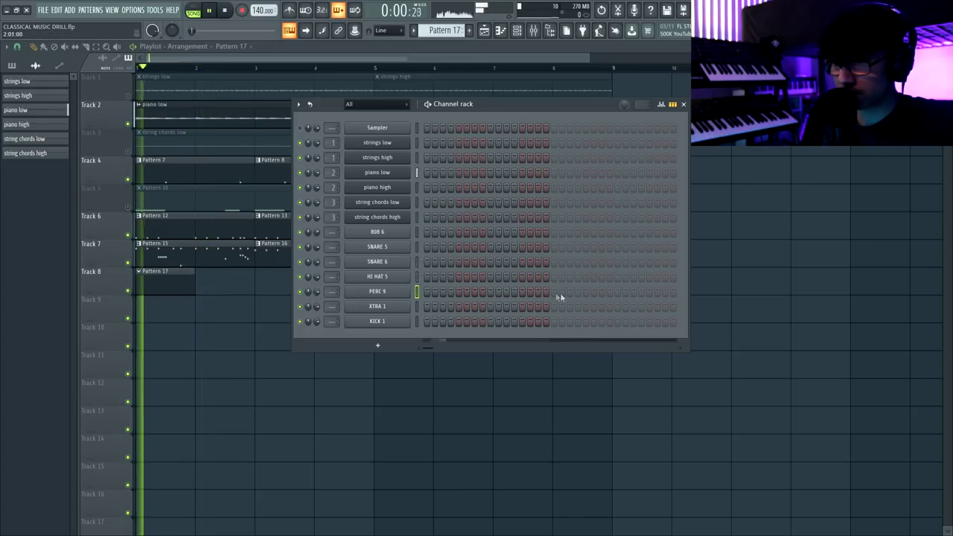
click(602, 292)
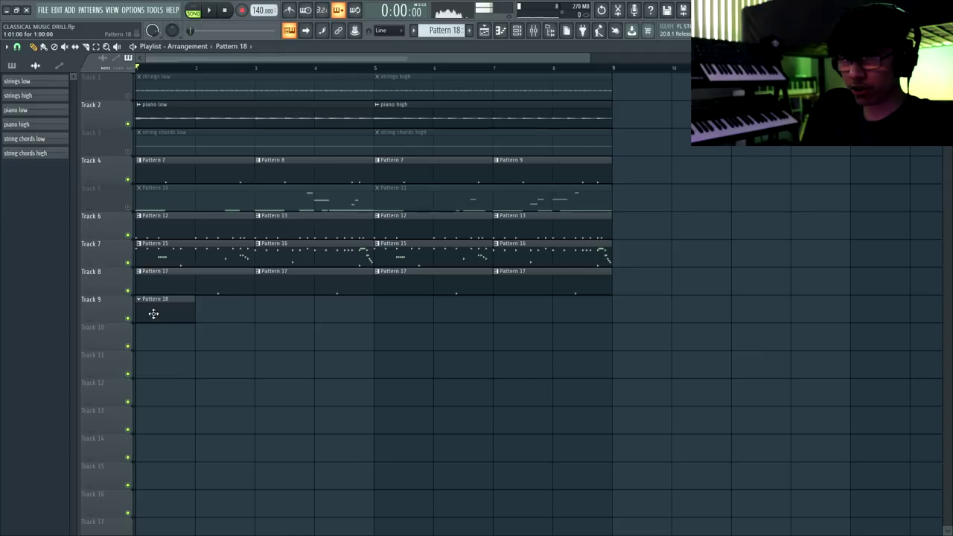
Program HAT 10 hits at steps 1 and 21 of Pattern 18 and repeat the pattern along track 9 up to bar 9
key(F6)
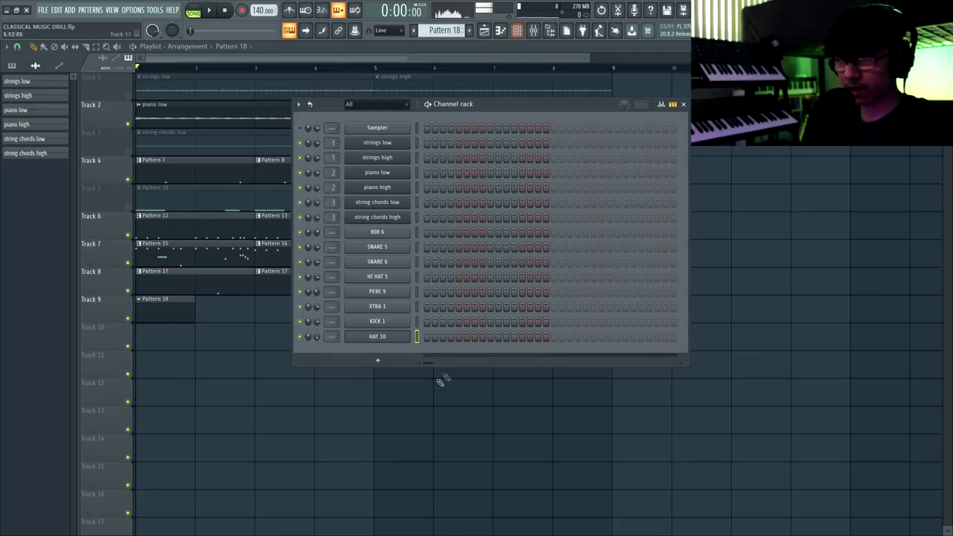
click(584, 340)
key(F6)
click(282, 313)
drag(310, 315, 181, 318)
key(ctrl+b)
Create Pattern 19 on track 10 at bar 1 with an XTRA 1 hit on its first step
key(F6)
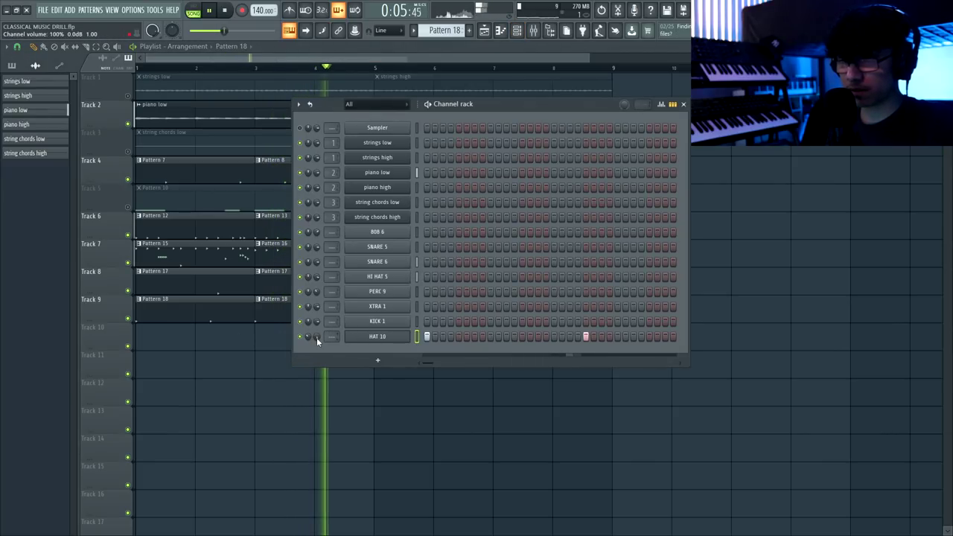
click(469, 30)
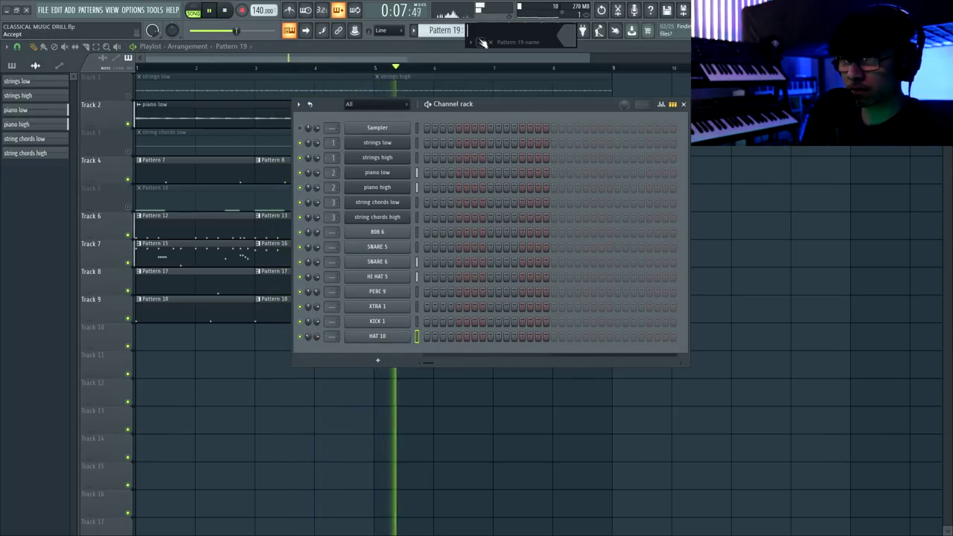
key(F6)
key(space)
key(F6)
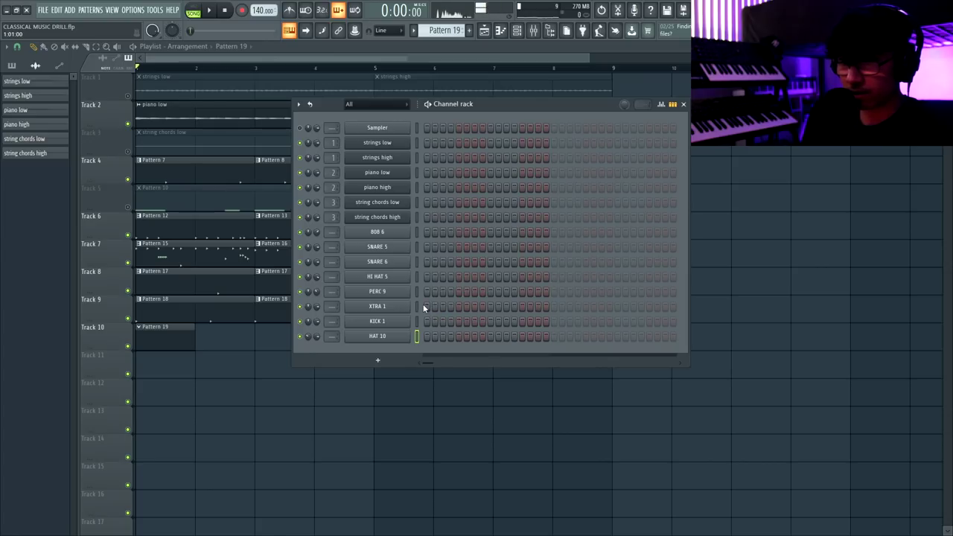
key(space)
key(F6)
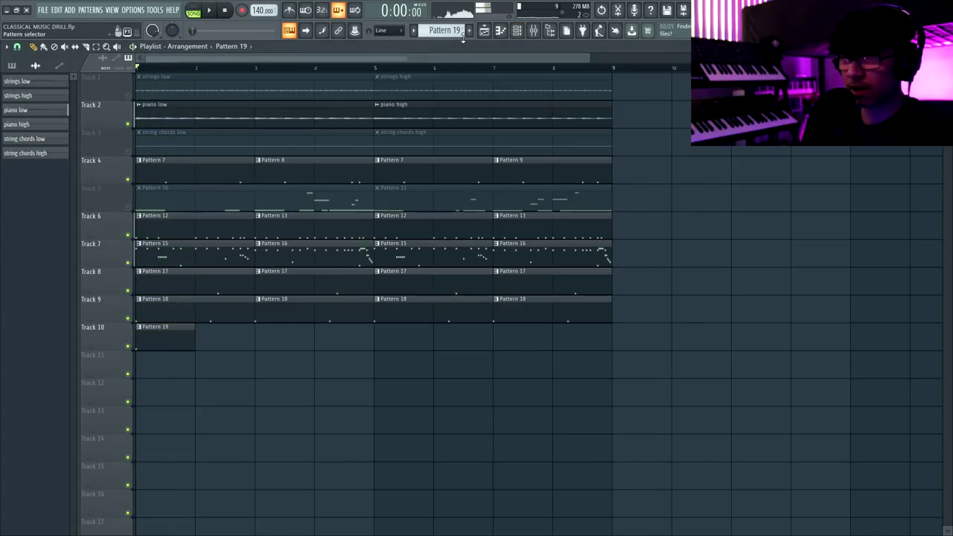
Create Pattern 20 and program XTRA 1 hits at steps 9 and 13 while the song plays
click(481, 43)
scroll(586, 306, up, 1)
key(space)
key(F6)
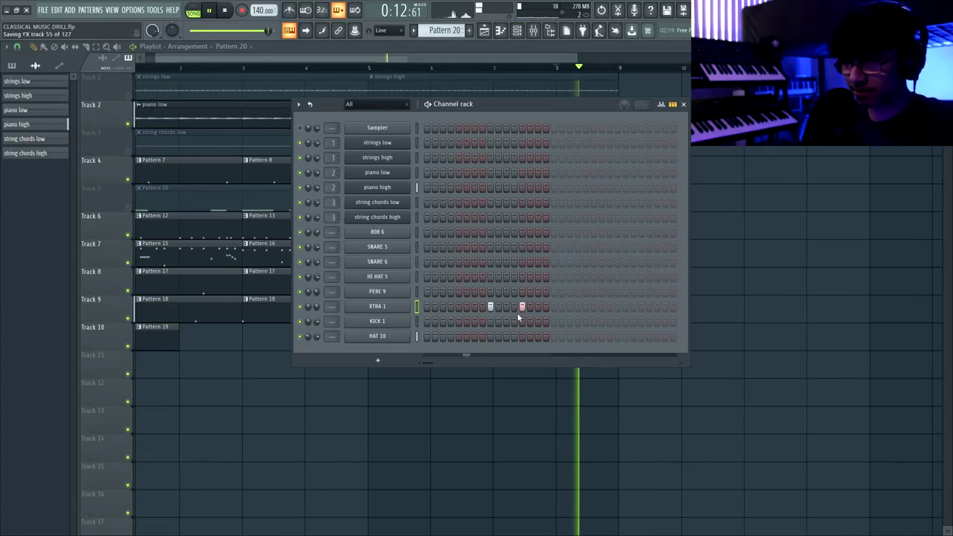
Turn decay and sustain down to minimum in XTRA 1's volume envelope so the sound cuts off after the hold
click(377, 306)
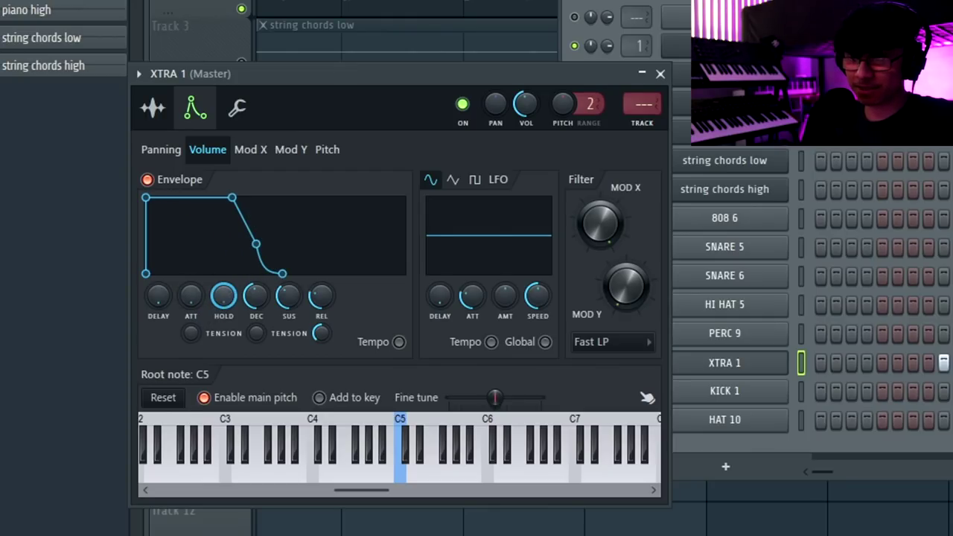
drag(256, 296, 256, 316)
drag(287, 296, 280, 315)
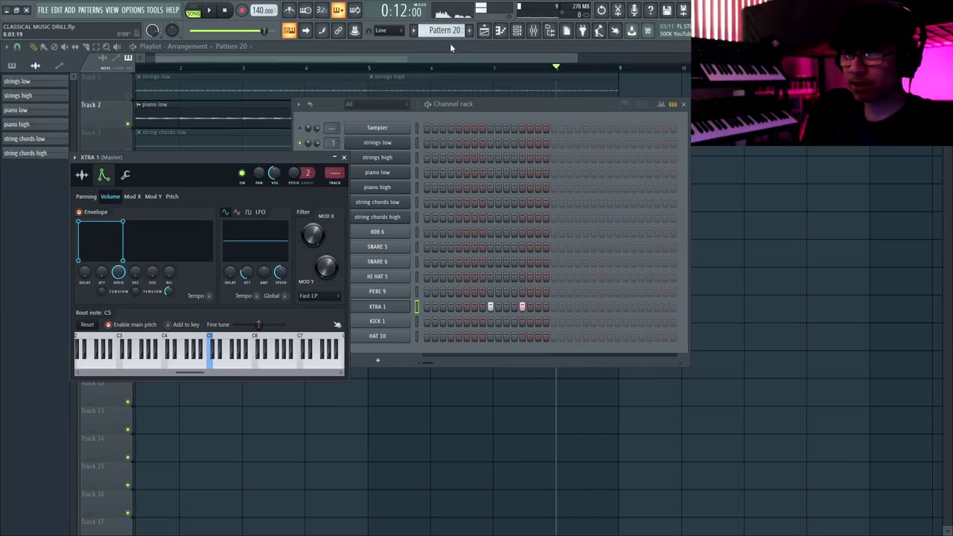
Lengthen the two C5 notes of XTRA 1 in Pattern 20 to two steps each and listen to the result
click(501, 33)
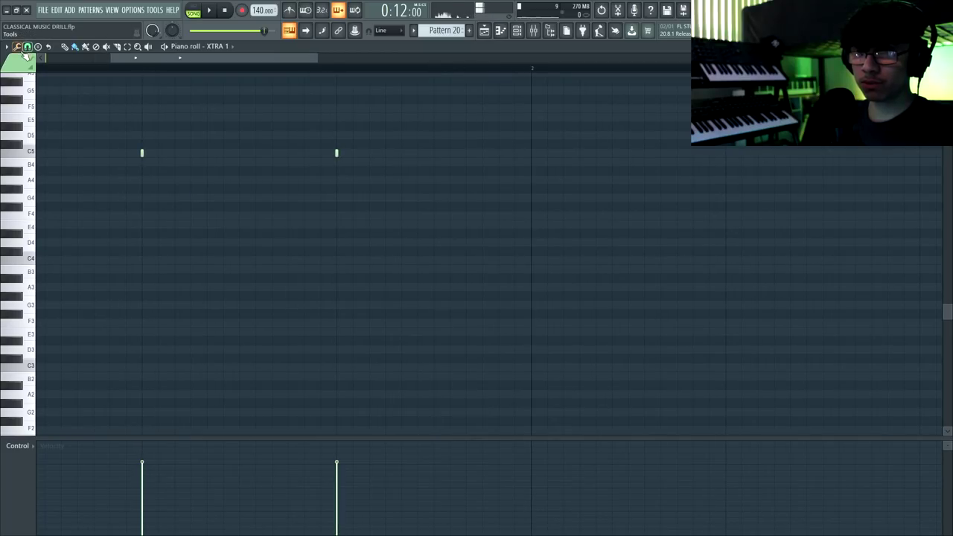
drag(121, 115, 559, 200)
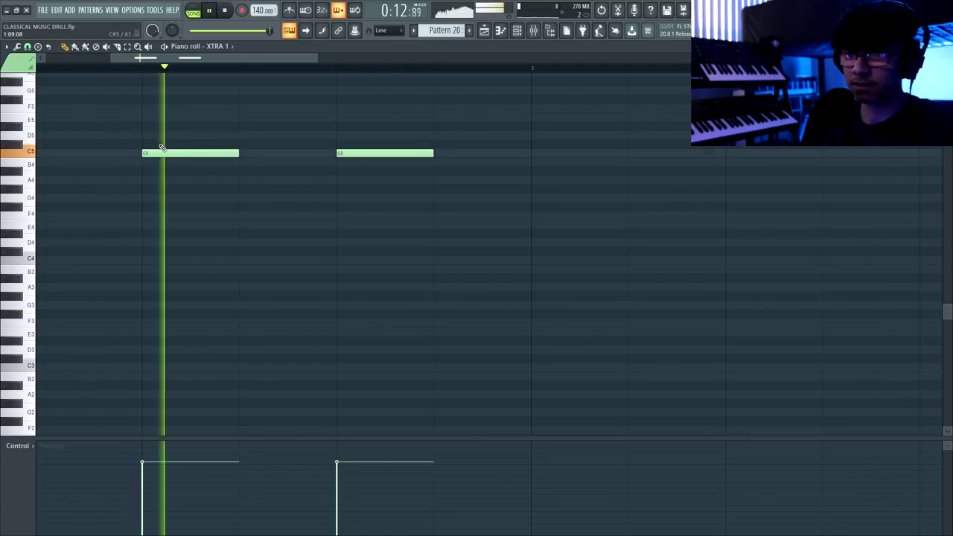
click(483, 31)
key(space)
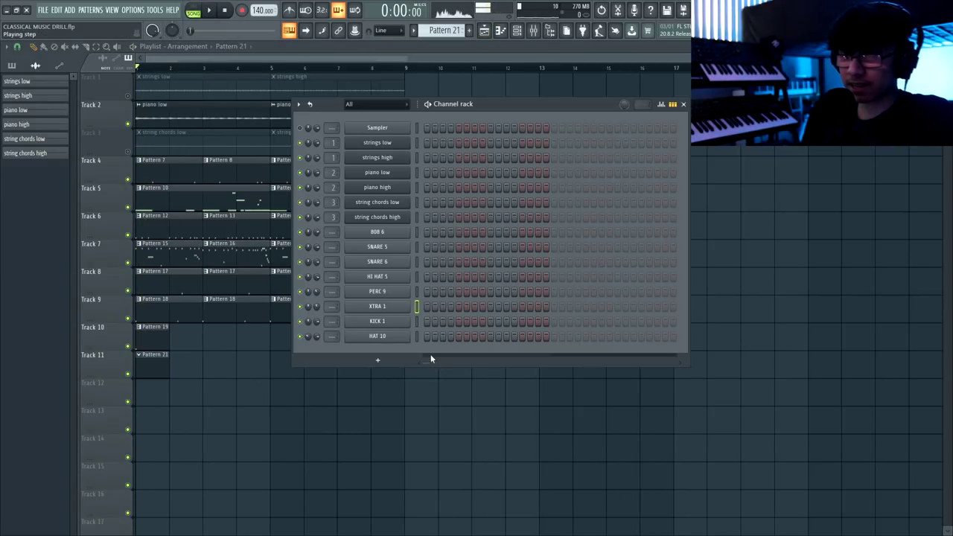
Program KICK 1 hits at steps 1 and 25 of Pattern 21 and move the KICK 1 channel below HAT 10
click(428, 322)
key(space)
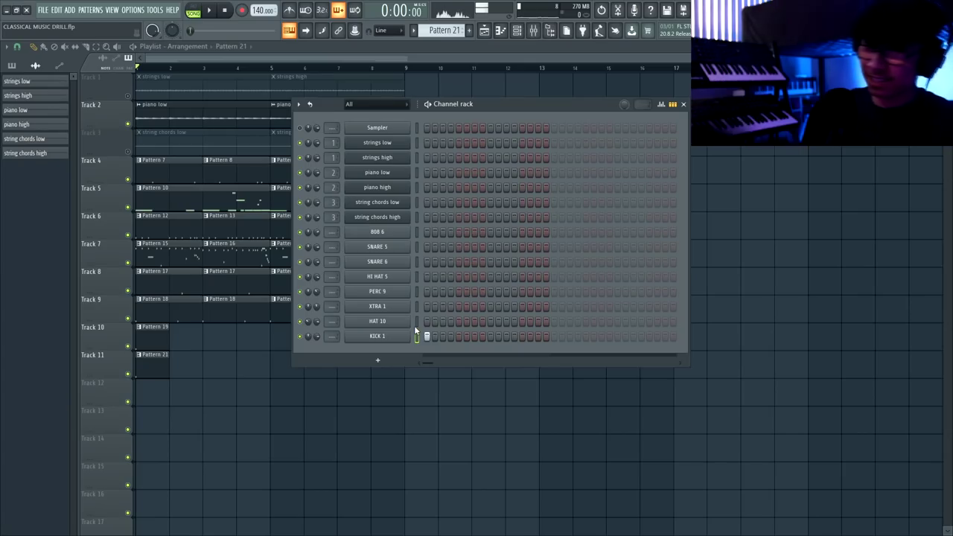
key(space)
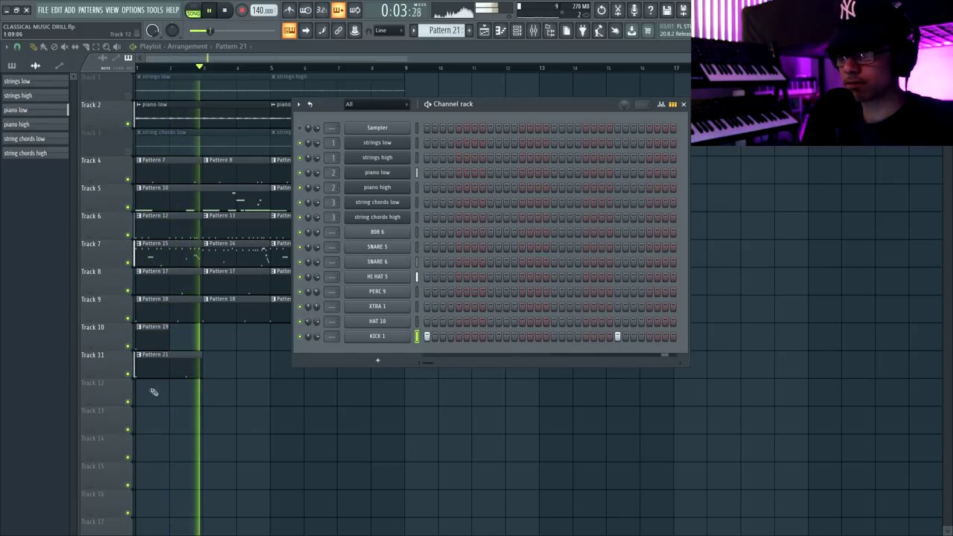
Place a copy of Pattern 21 at bar 3 of track 11, make it unique and open it for editing
click(227, 364)
key(space)
click(207, 357)
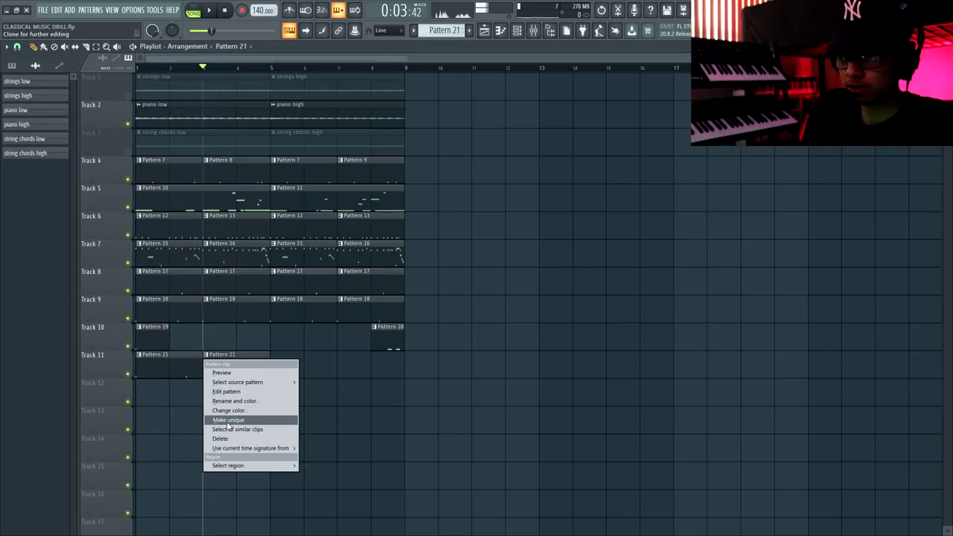
click(227, 422)
double_click(226, 364)
Add KICK 1 hits at steps 13 and 17 of Pattern 22 while checking them against playback
key(space)
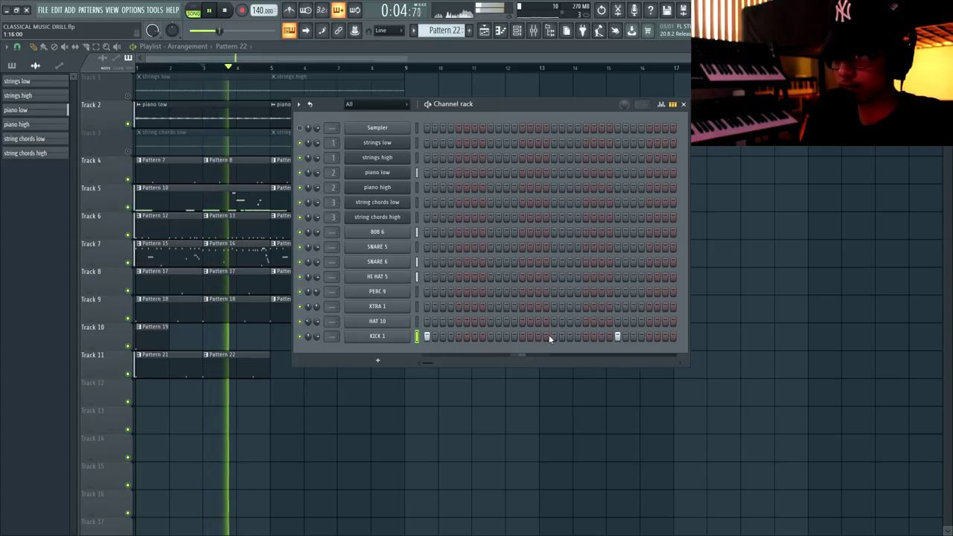
click(521, 336)
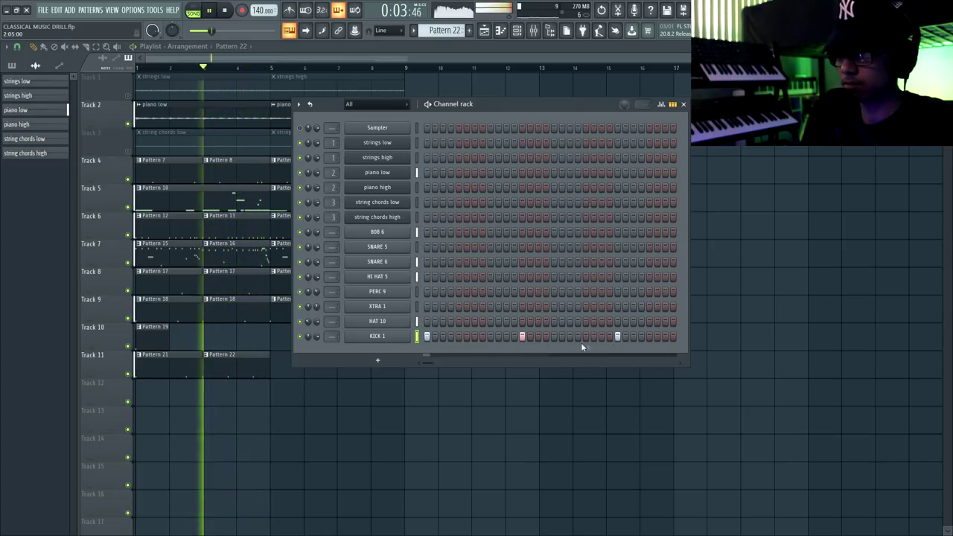
click(521, 337)
click(553, 336)
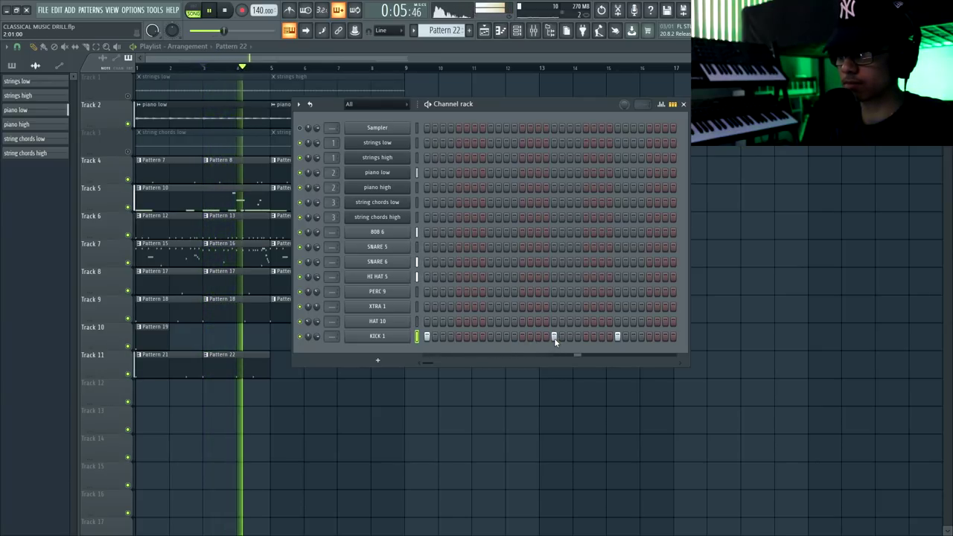
click(521, 337)
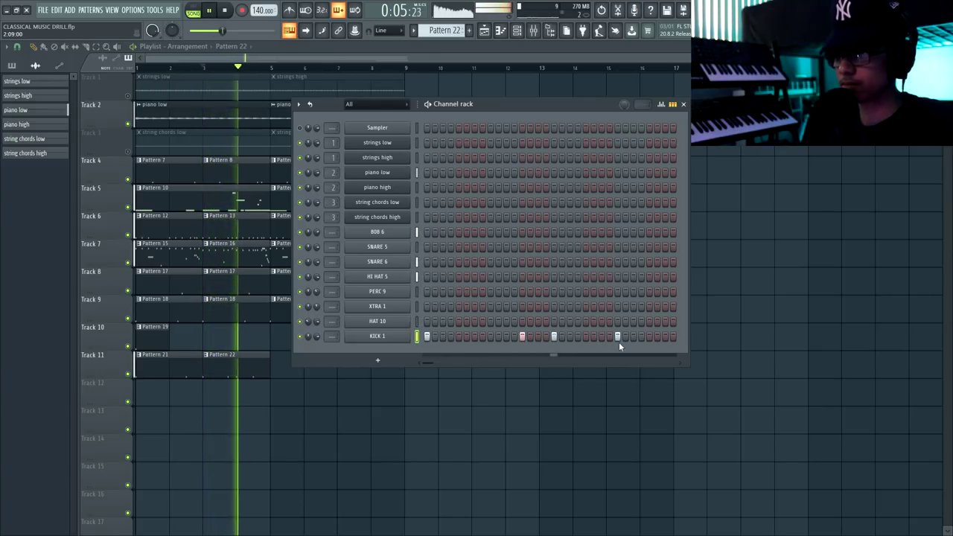
Place another Pattern 21 clip at bar 5 of track 11 and listen to the kicks
key(F6)
key(space)
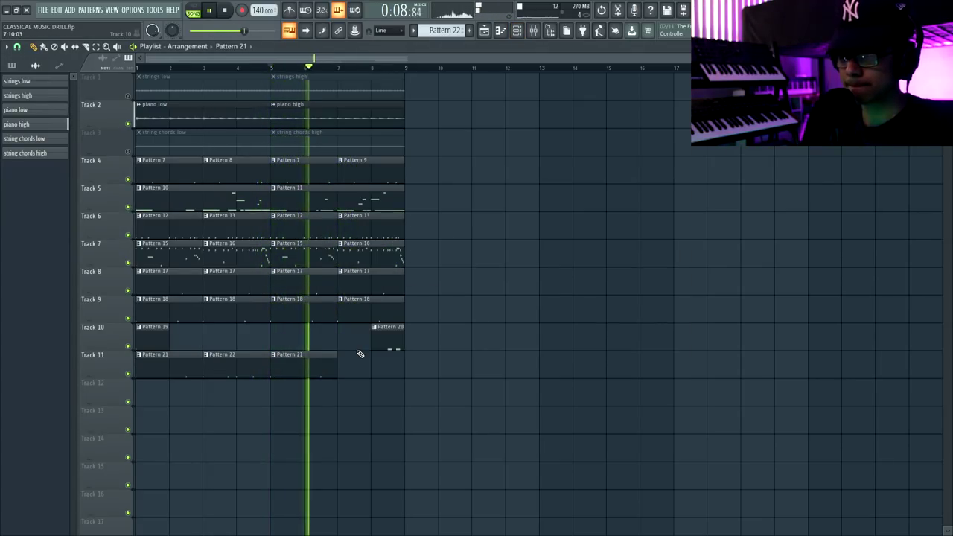
key(space)
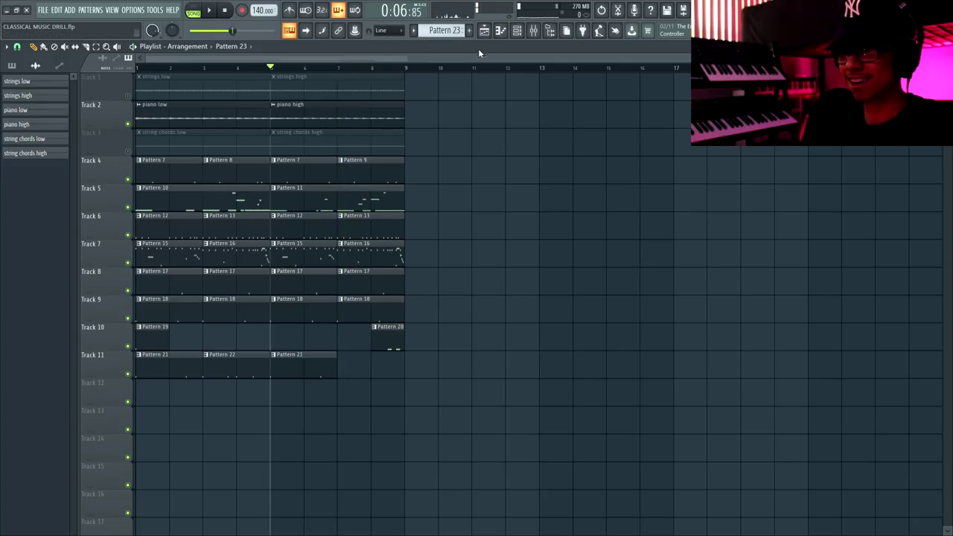
Play the song from just after bar 6 and program a KICK 1 hit at step 17 of Pattern 23 for bar 7 of track 11
click(315, 70)
key(space)
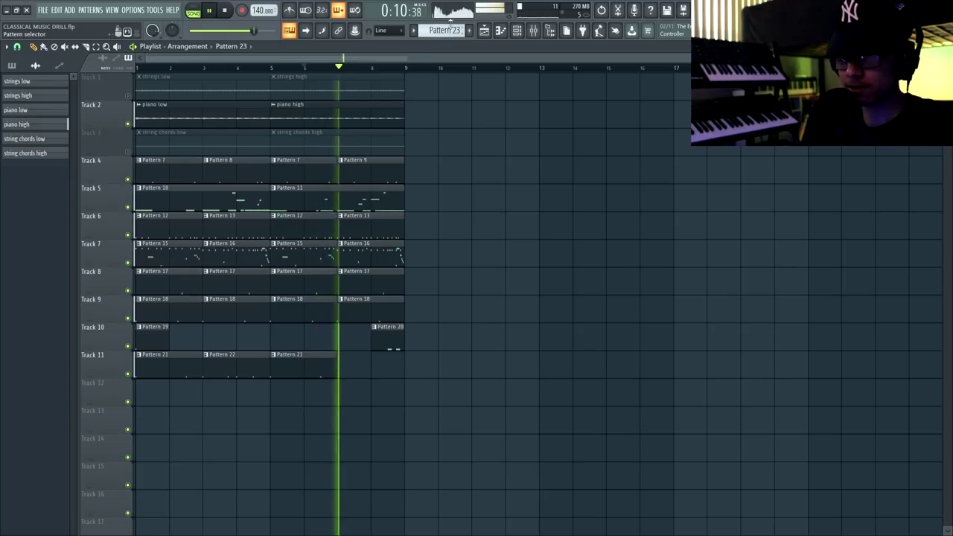
key(space)
scroll(363, 396, down, 1)
key(F6)
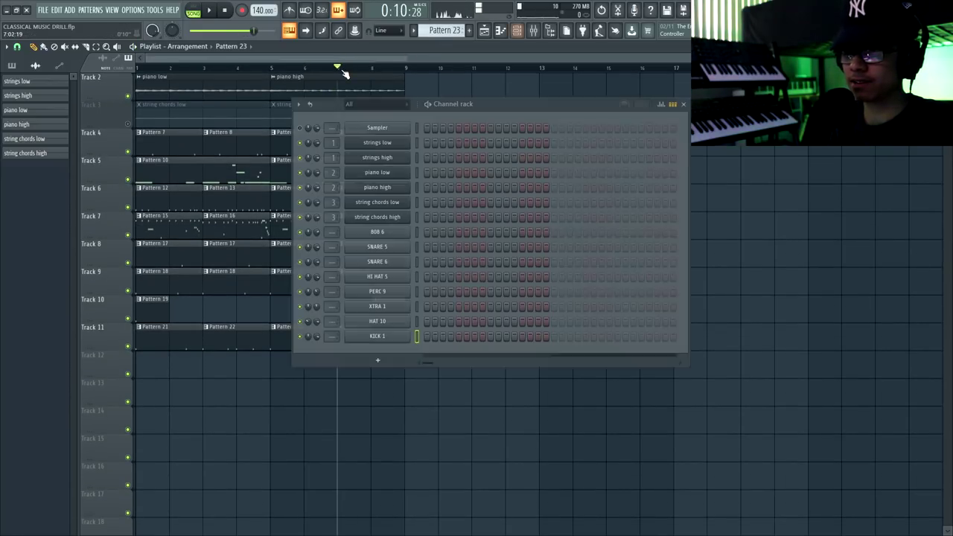
key(space)
click(553, 337)
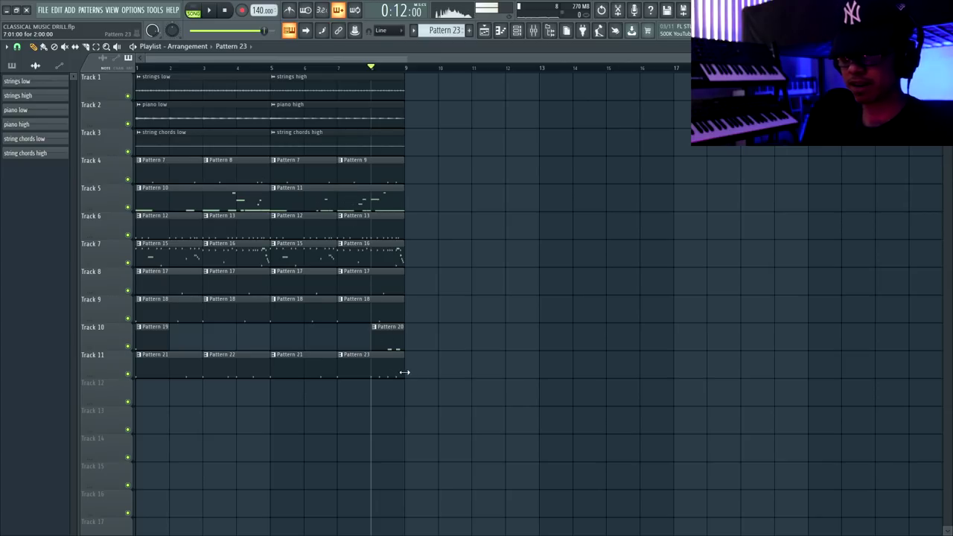
Select all clips in bars 1 to 8 on tracks 1 to 11 and duplicate them so the arrangement repeats from bar 9
drag(404, 372, 125, 47)
drag(167, 93, 436, 84)
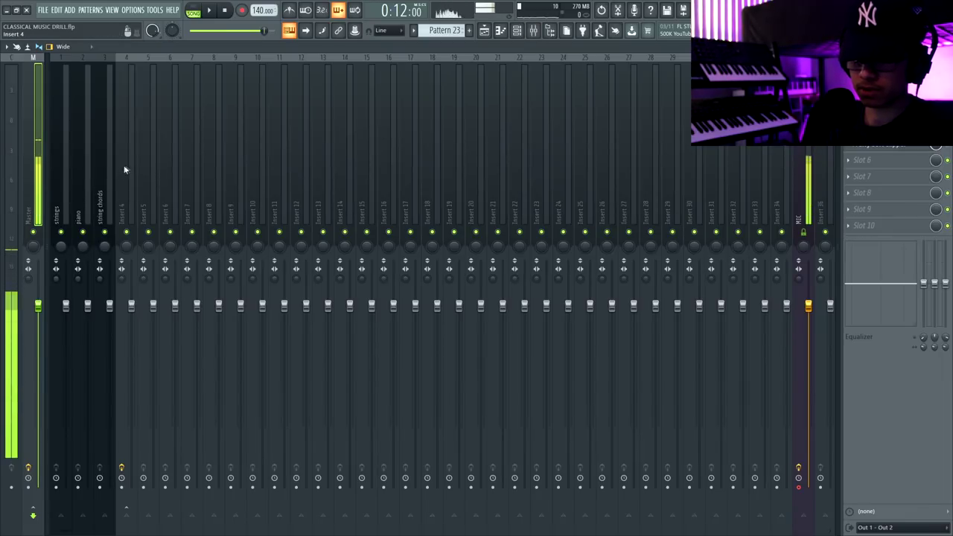
Create a HalfTime mix level automation clip for mixer Insert 4, keeping it at minimum until bar 9, then maximum, and ending it at bar 17
click(124, 169)
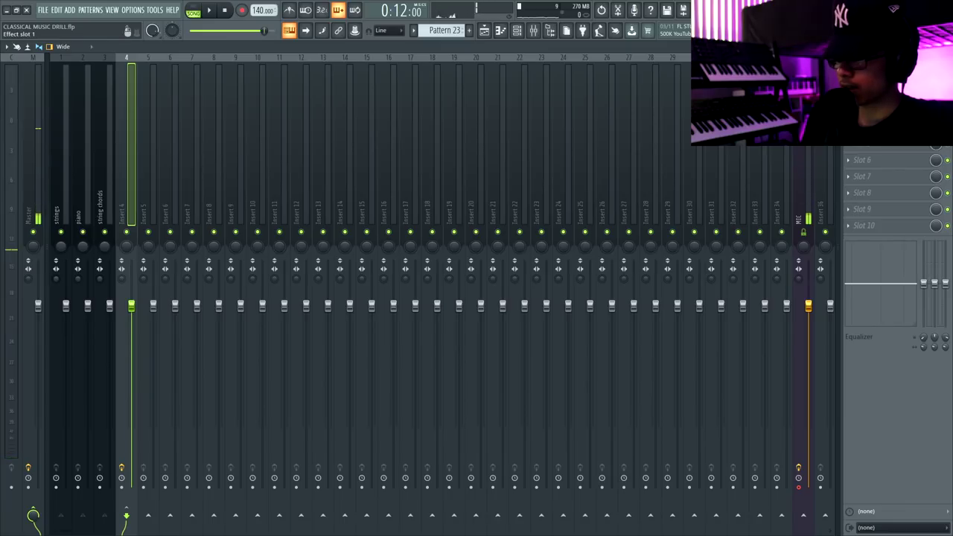
right_click(936, 78)
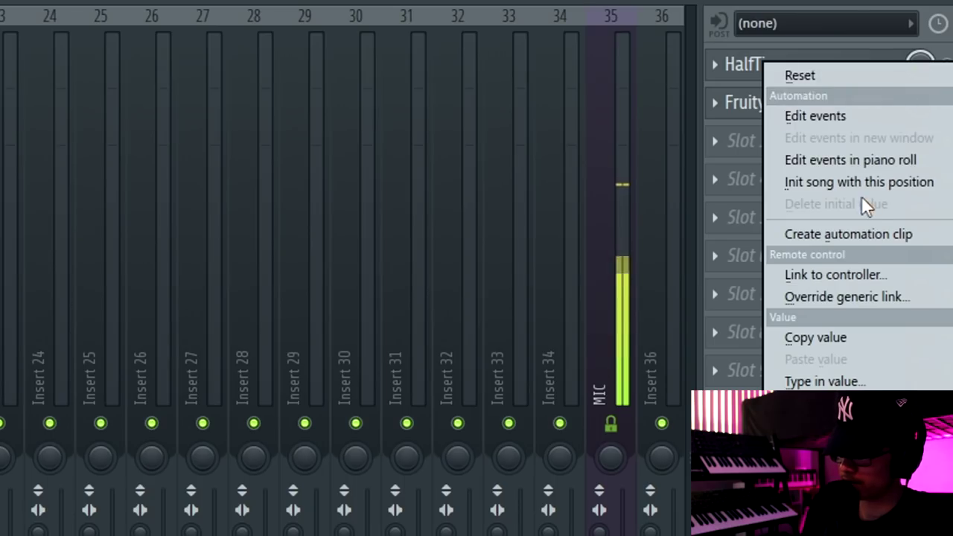
click(895, 156)
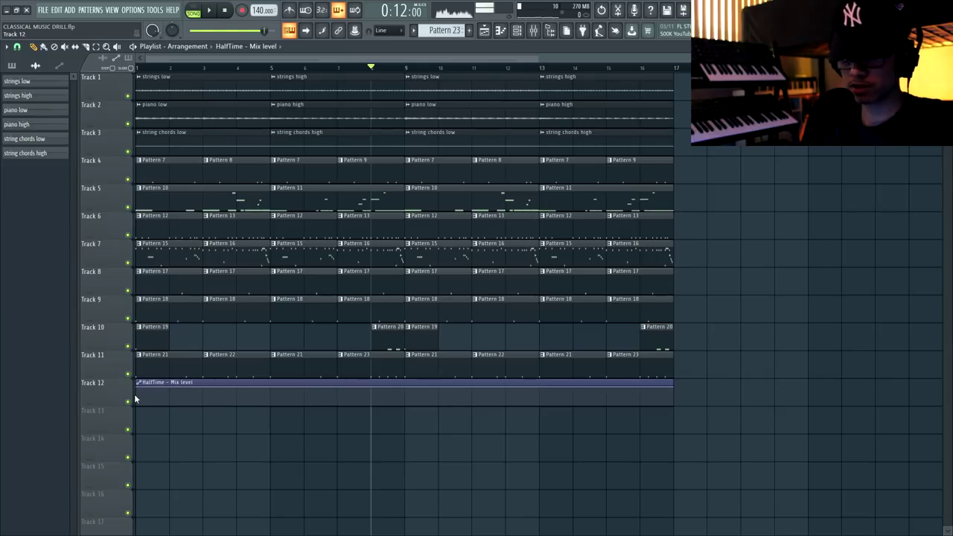
drag(136, 389, 354, 429)
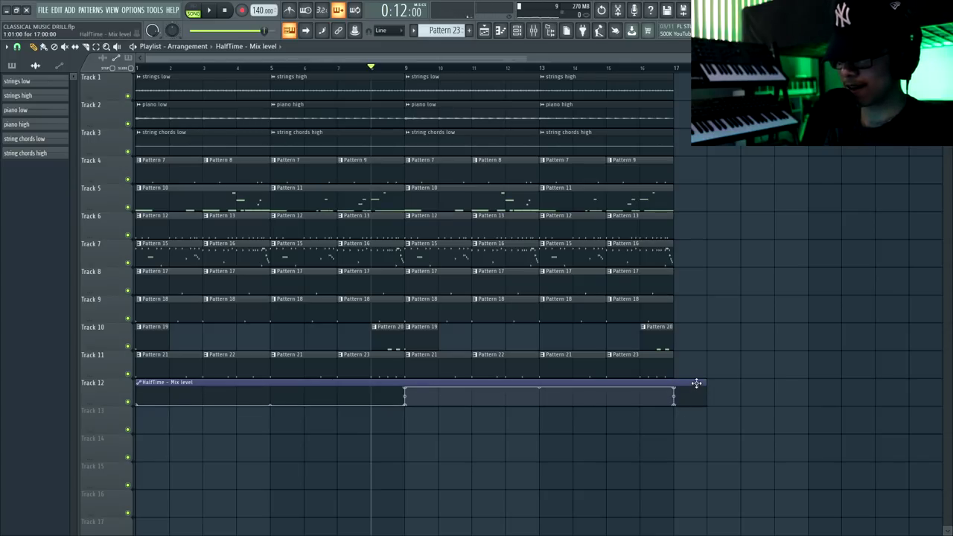
drag(703, 383, 673, 383)
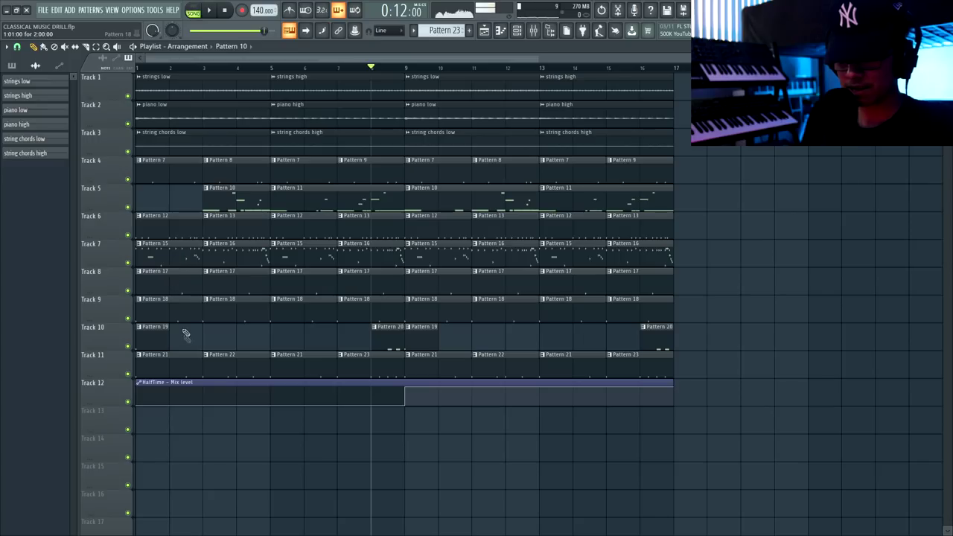
Play the arrangement from the start to check it and save the project
click(226, 10)
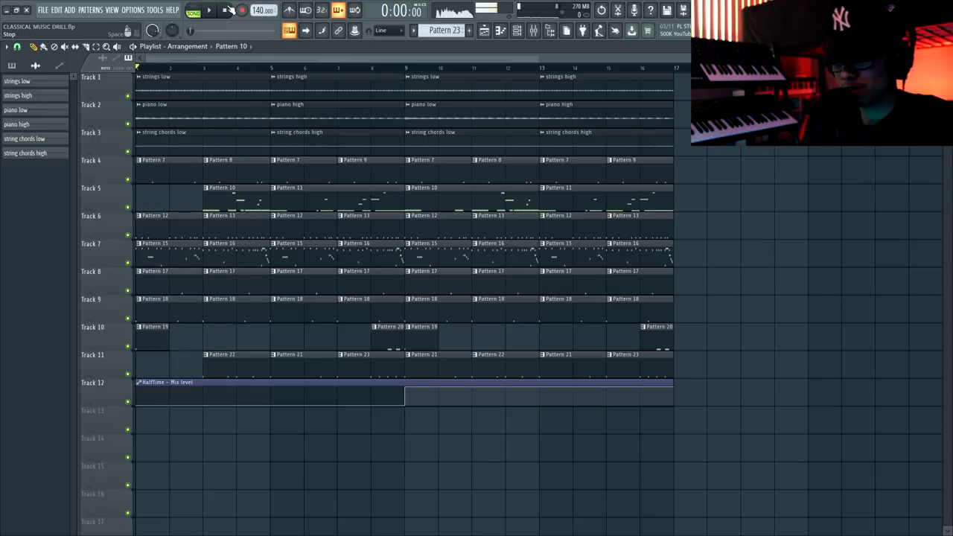
key(space)
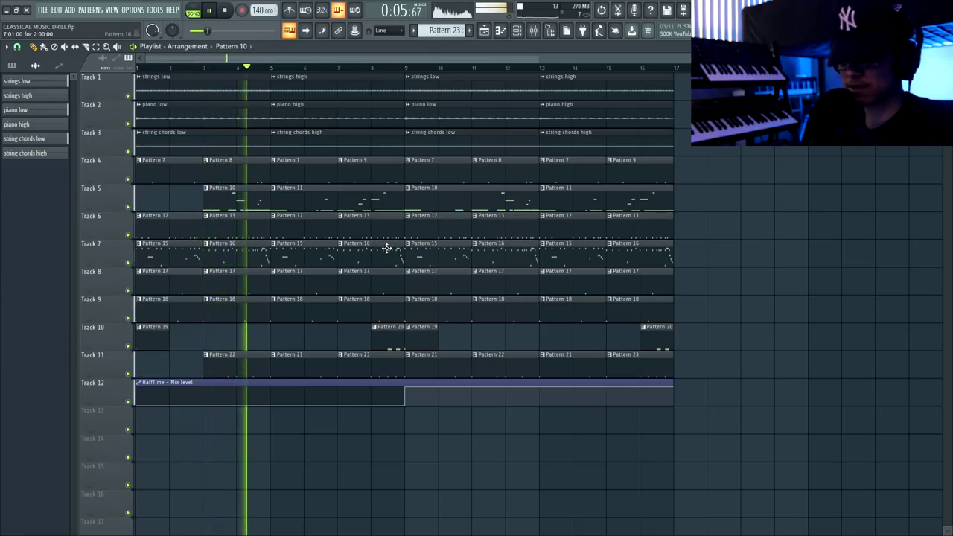
key(ctrl+s)
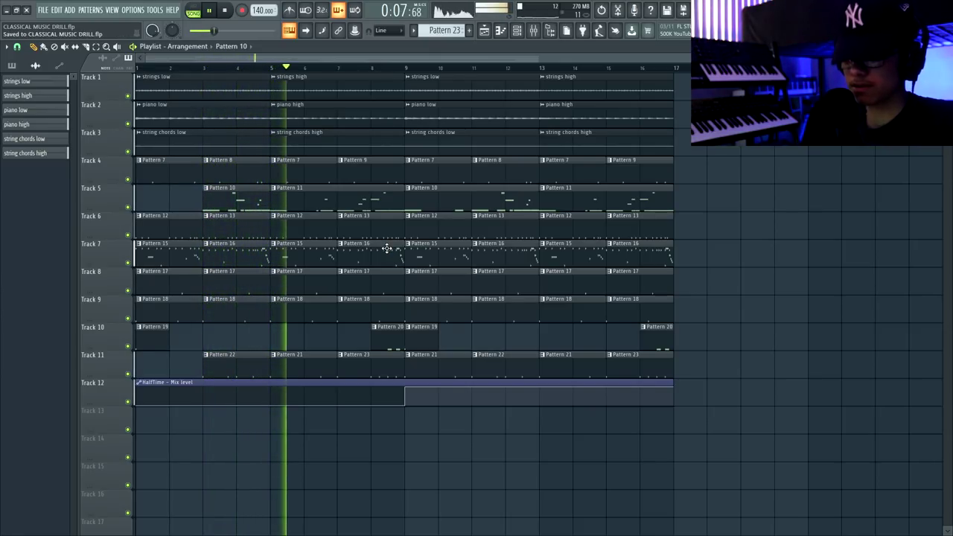